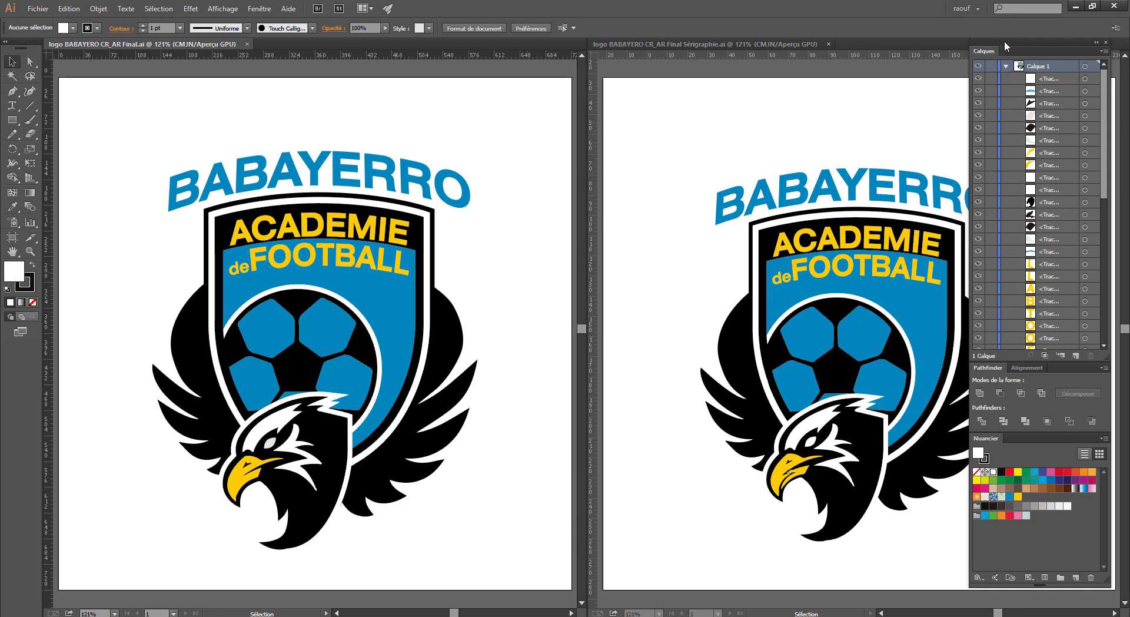
Compare the layer contents of the Final and Final Sérigraphie logo documents, repositioning and widening the floating panels to read them.
{"action": "left_click_drag", "start_coordinate": [1003, 42], "coordinate": [966, 27]}
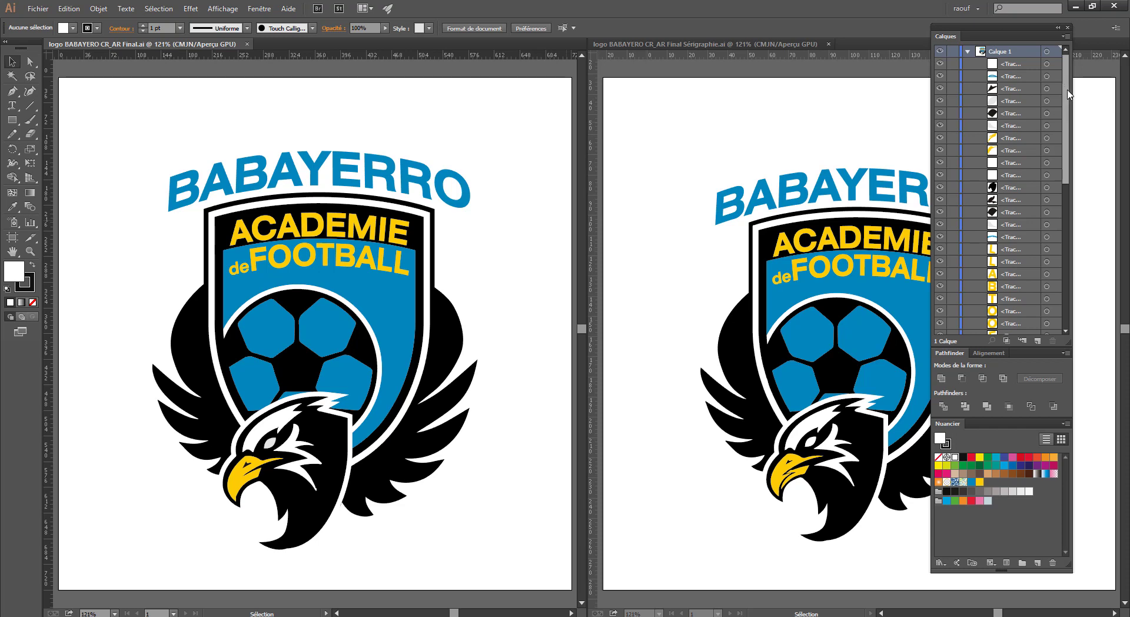
{"action": "left_click_drag", "start_coordinate": [1065, 119], "coordinate": [1077, 277]}
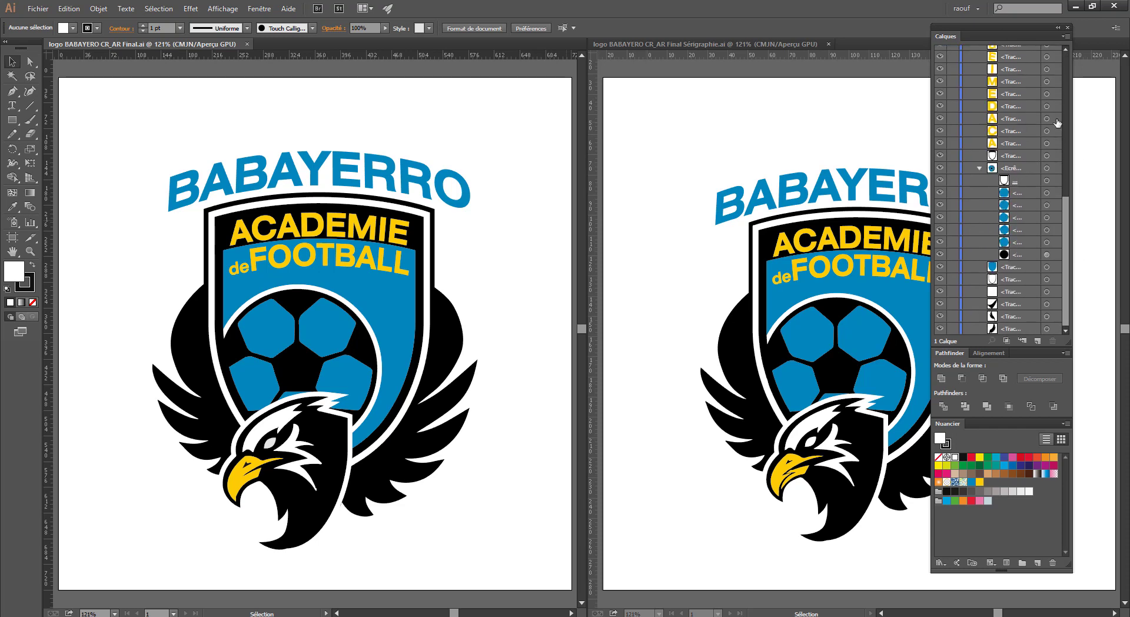
{"action": "left_click_drag", "start_coordinate": [1072, 237], "coordinate": [1063, 82]}
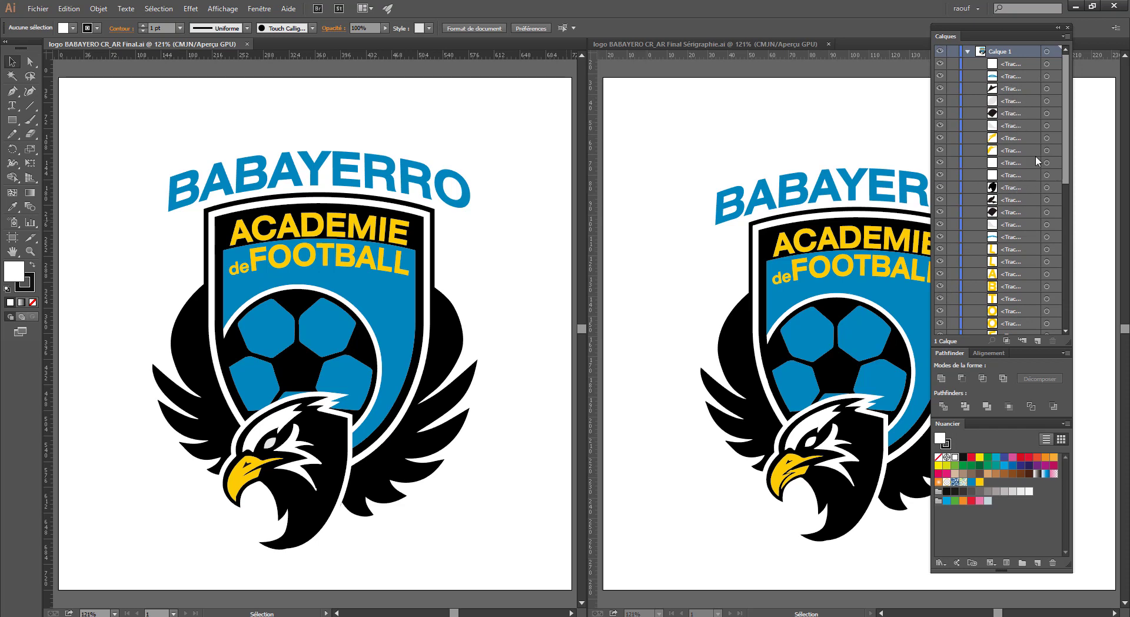
{"action": "scroll", "coordinate": [1030, 144], "scroll_direction": "down", "scroll_amount": 5}
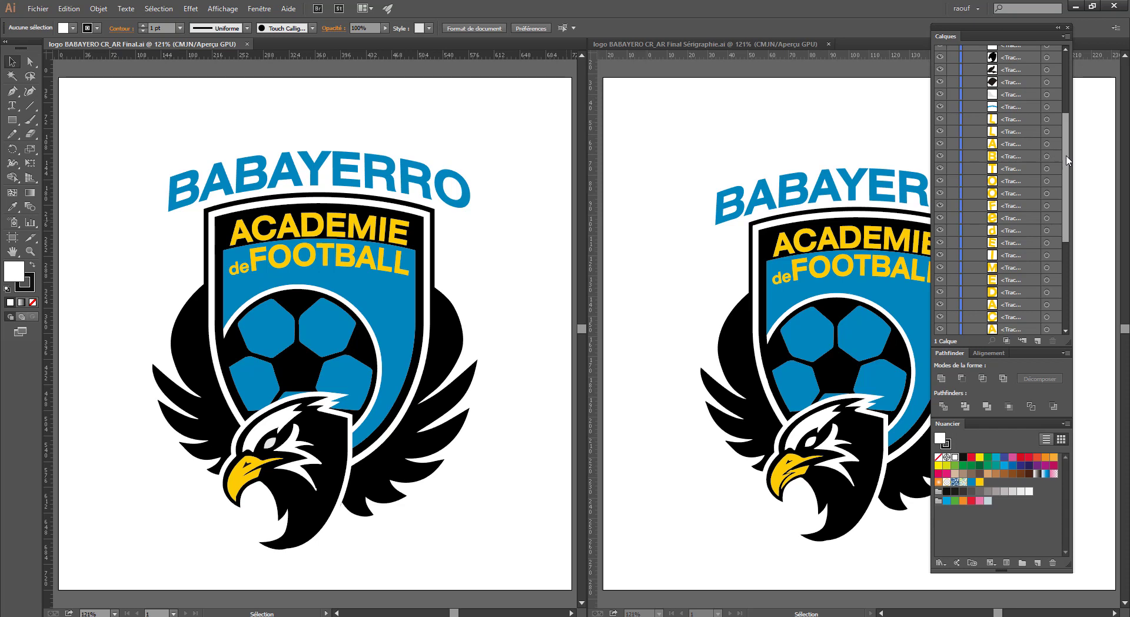
{"action": "left_click_drag", "start_coordinate": [1066, 160], "coordinate": [1070, 247]}
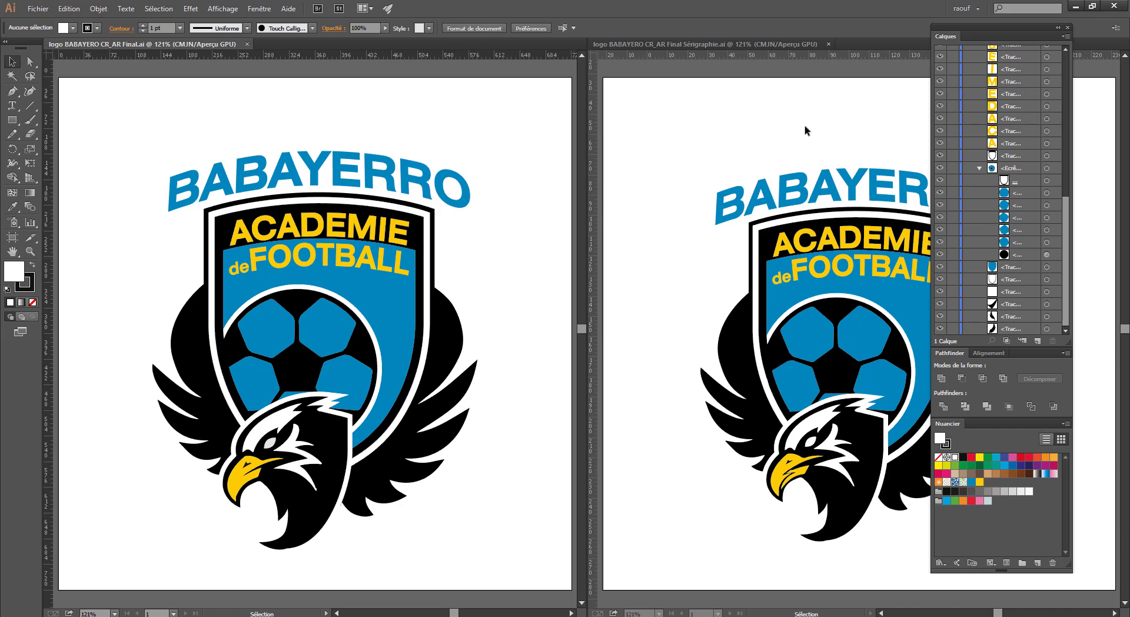
{"action": "left_click", "coordinate": [792, 134]}
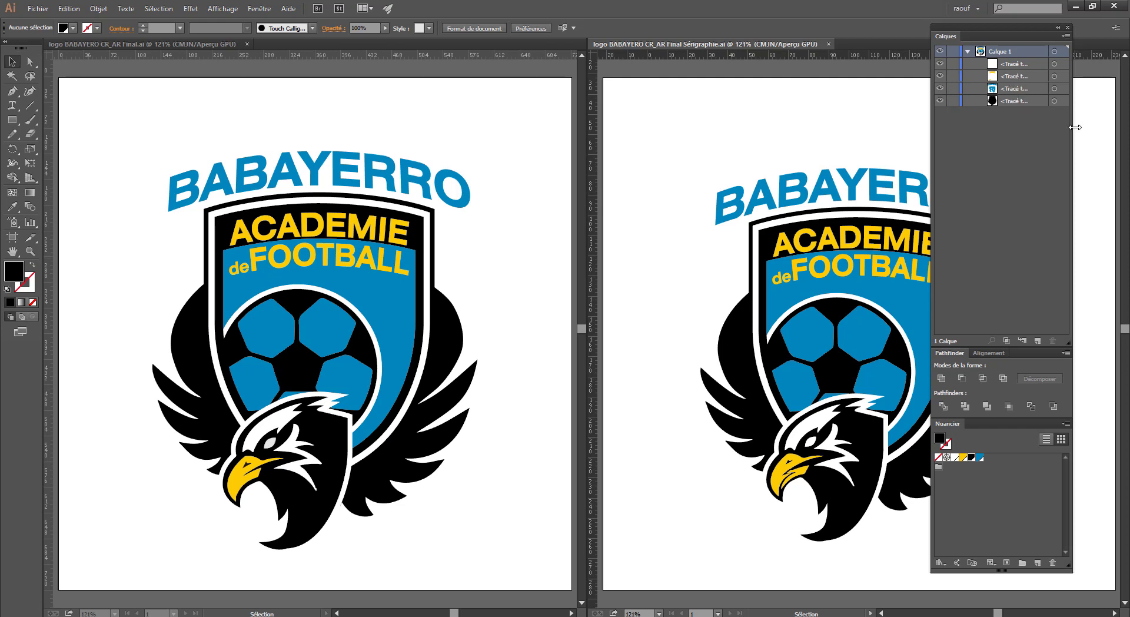
{"action": "left_click_drag", "start_coordinate": [1074, 127], "coordinate": [1113, 127]}
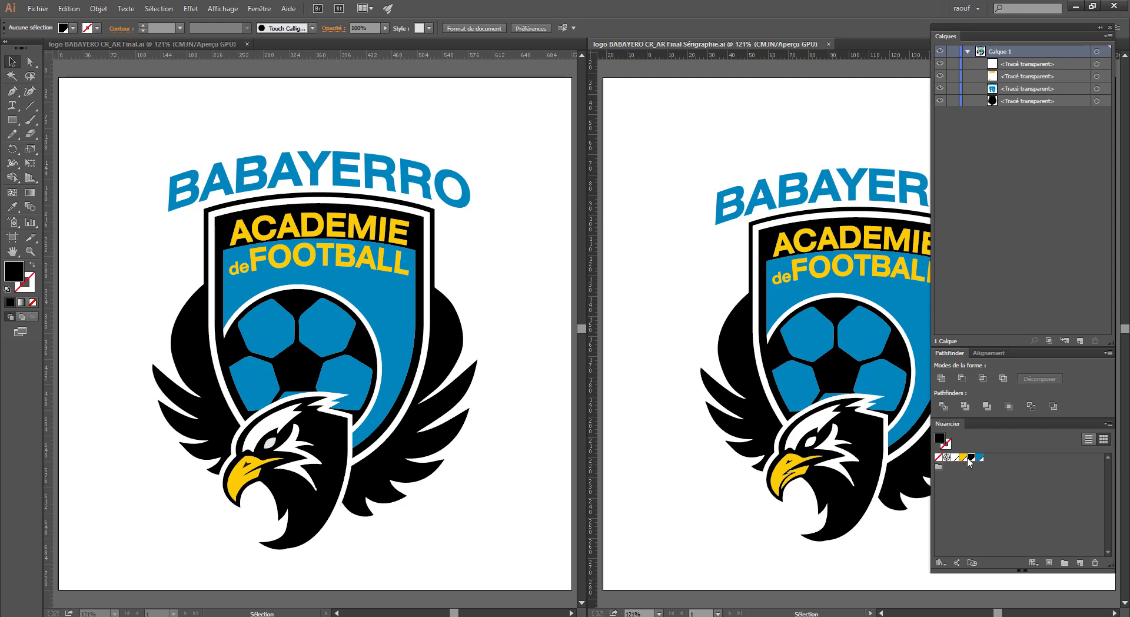
Try the yellow swatch as the fill of the white outline shape in the Final Sérigraphie logo and undo it.
{"action": "left_click", "coordinate": [757, 330]}
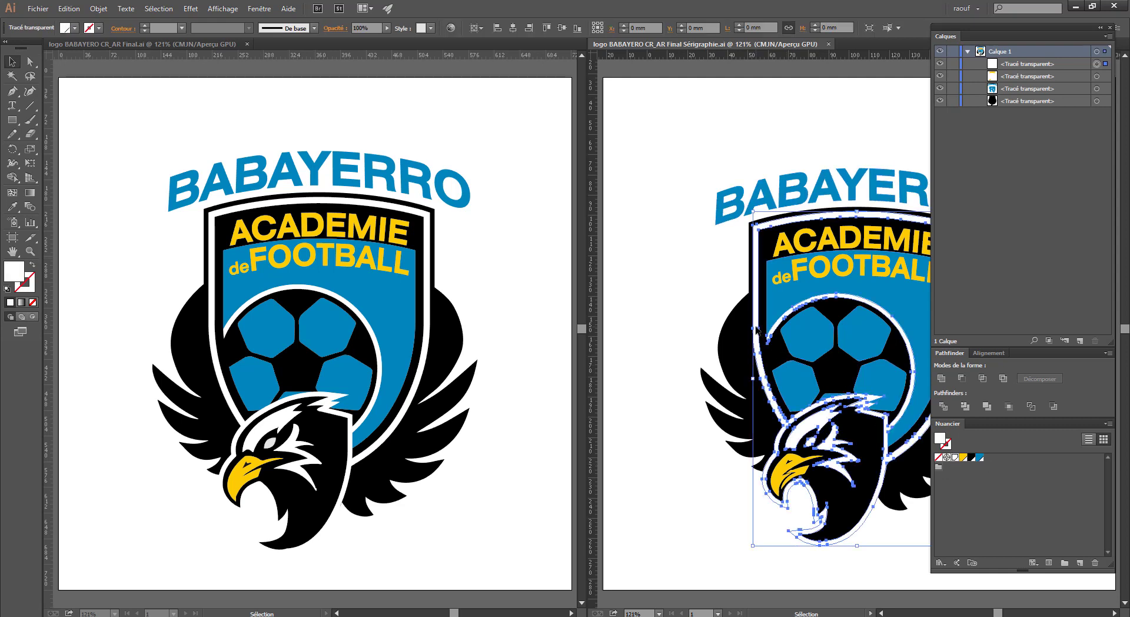
{"action": "left_click", "coordinate": [961, 460]}
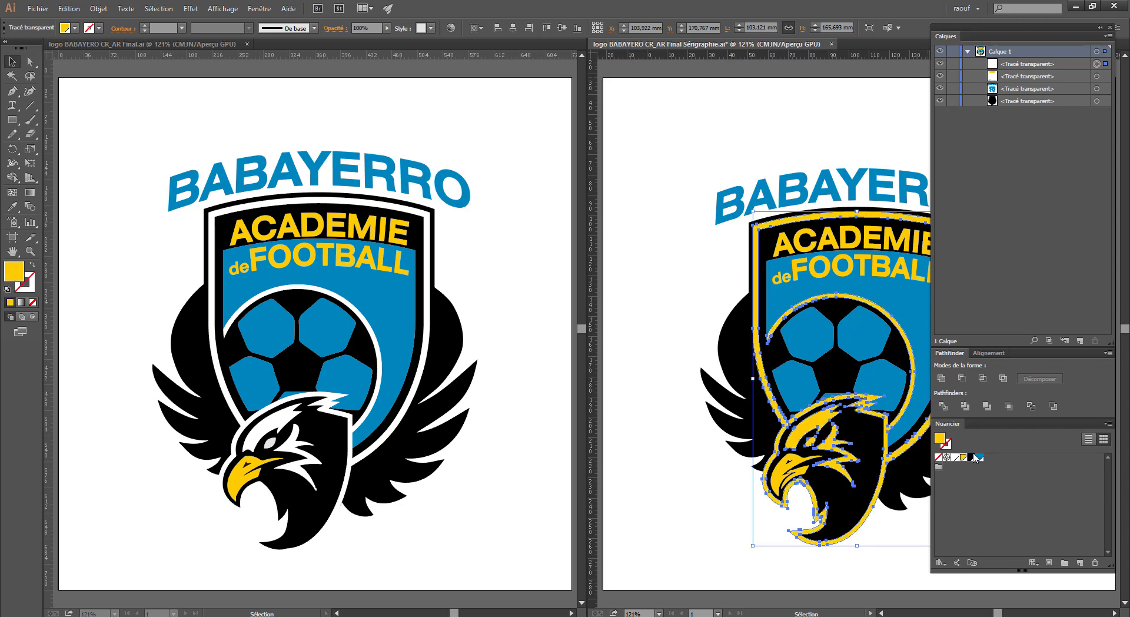
{"action": "key", "text": "ctrl+z"}
{"action": "left_click", "coordinate": [692, 226]}
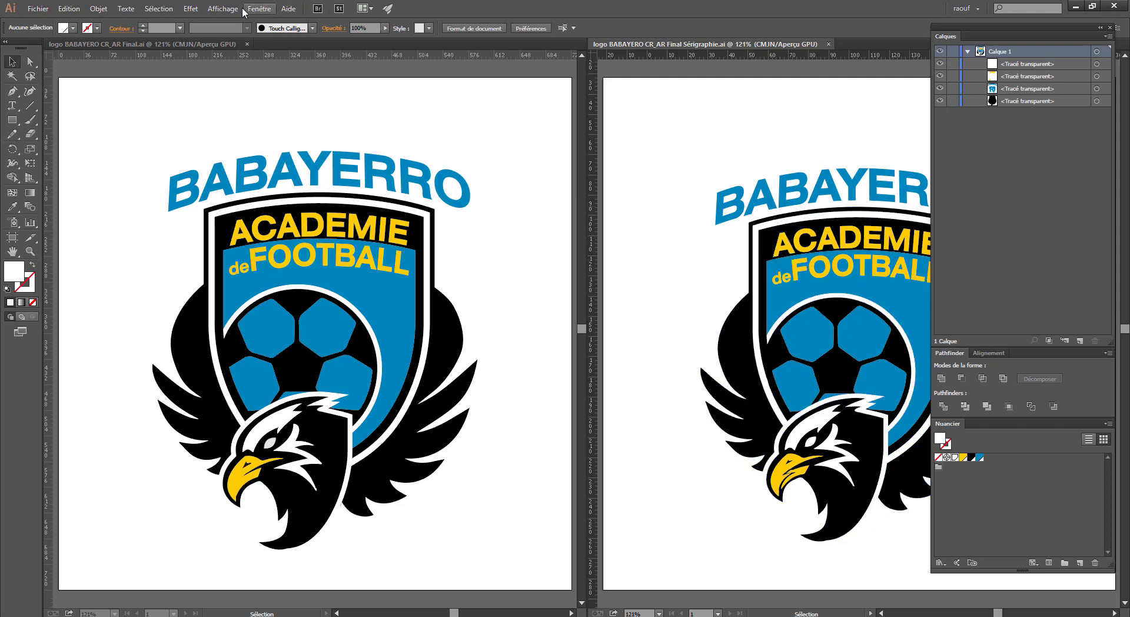
Show the transparency grid in the Final Sérigraphie document.
{"action": "left_click", "coordinate": [222, 8]}
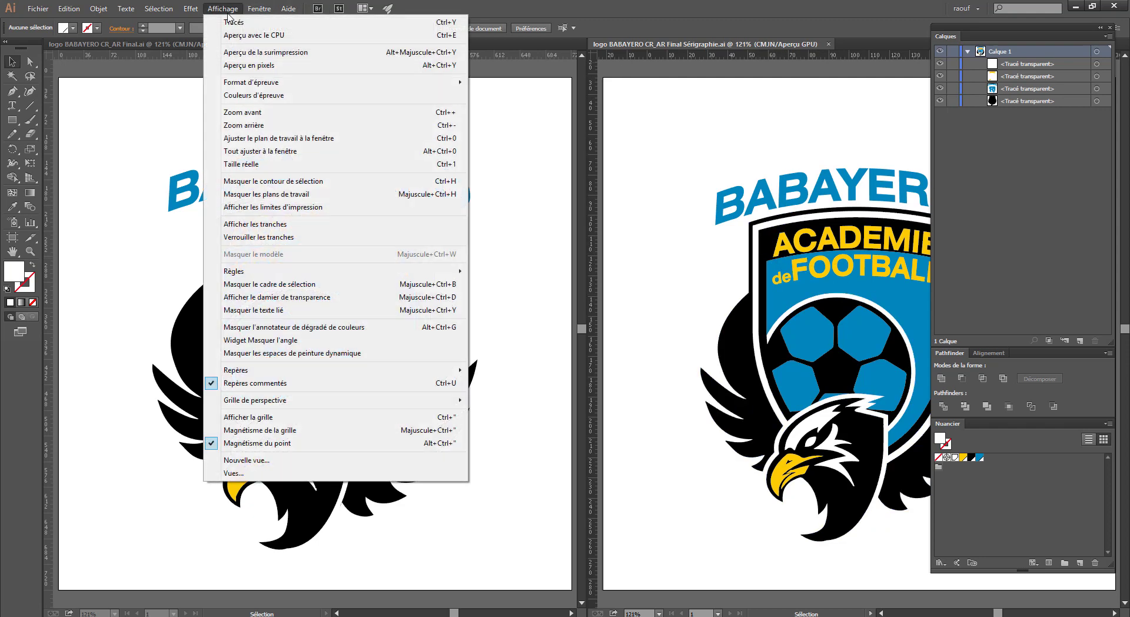
{"action": "left_click", "coordinate": [311, 297]}
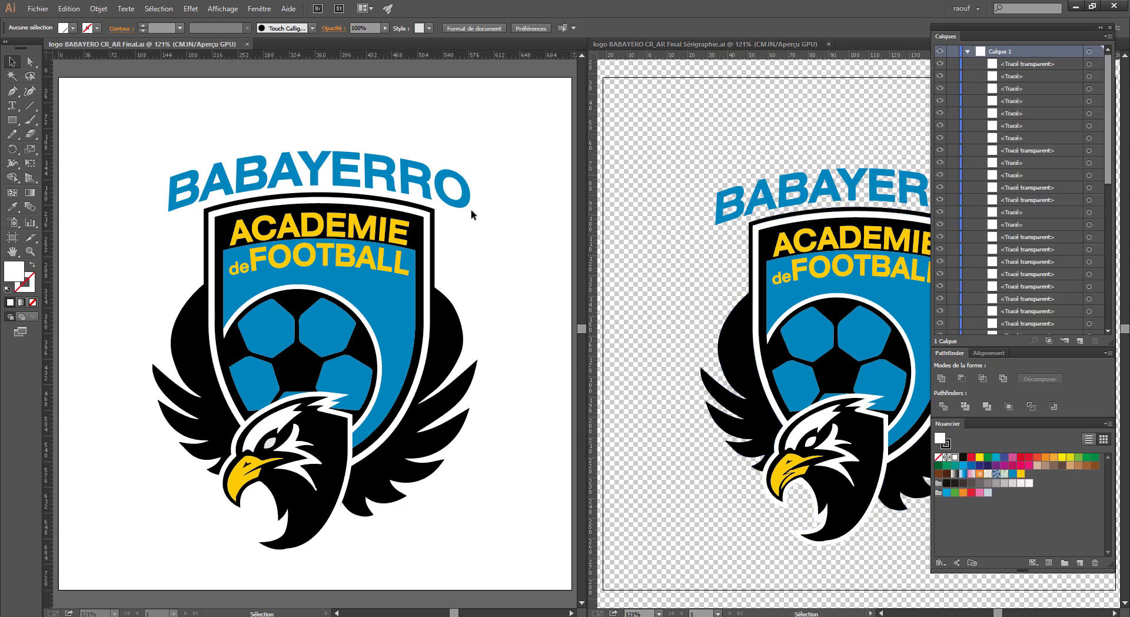
Display the Final logo and the Final Sérigraphie logo in outline mode to compare how their paths are built.
{"action": "left_click", "coordinate": [485, 235]}
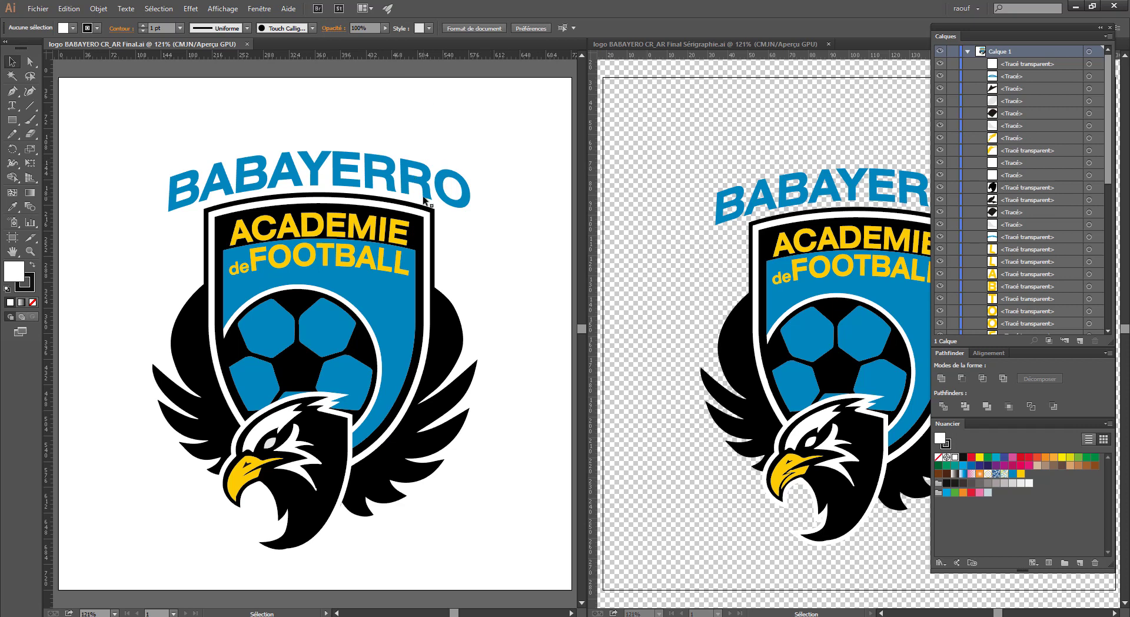
{"action": "key", "text": "ctrl+y"}
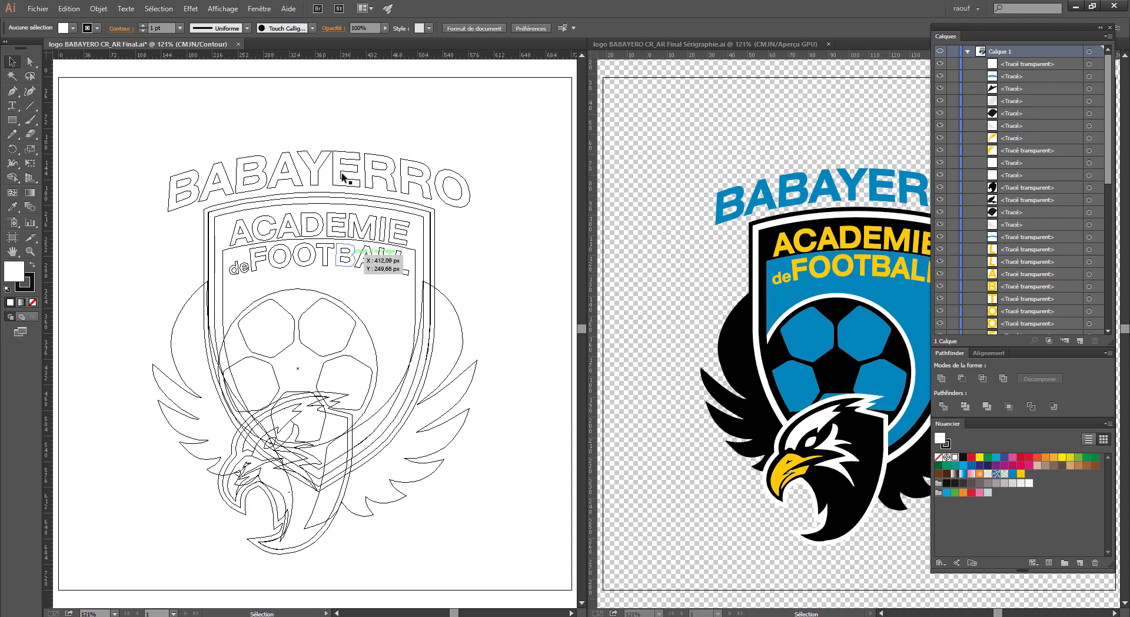
{"action": "left_click", "coordinate": [224, 9]}
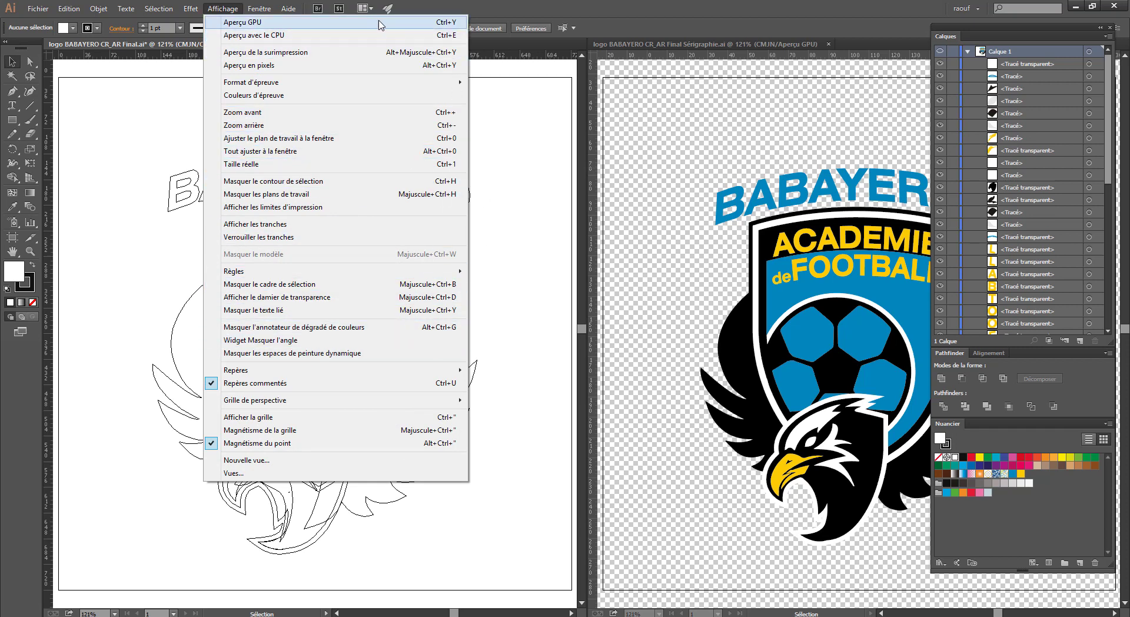
{"action": "left_click", "coordinate": [397, 26]}
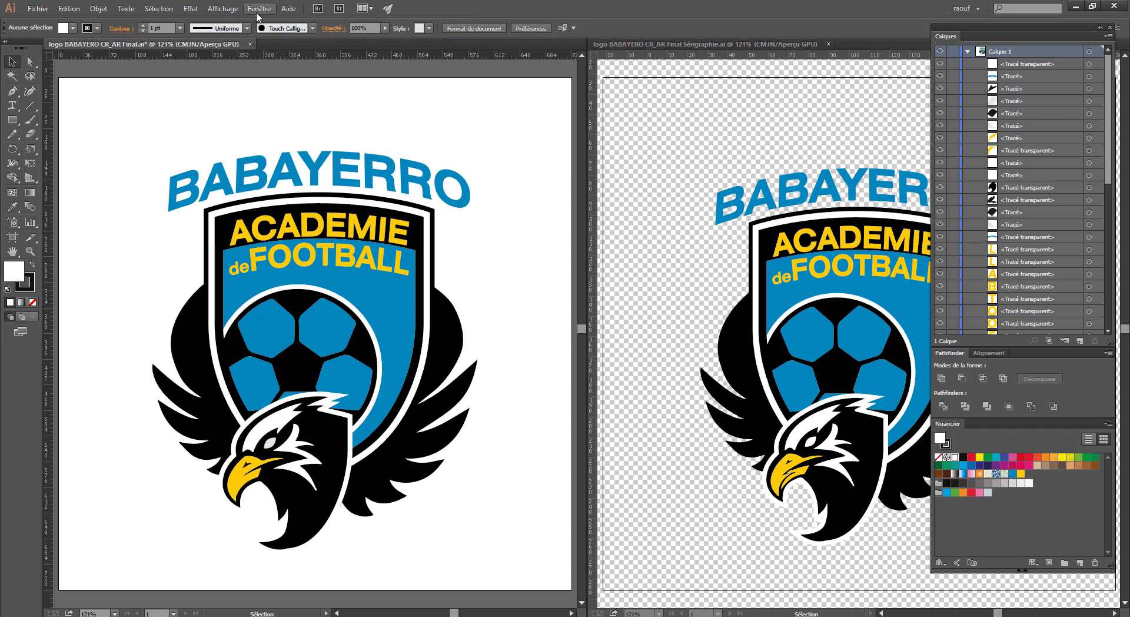
{"action": "left_click", "coordinate": [222, 8]}
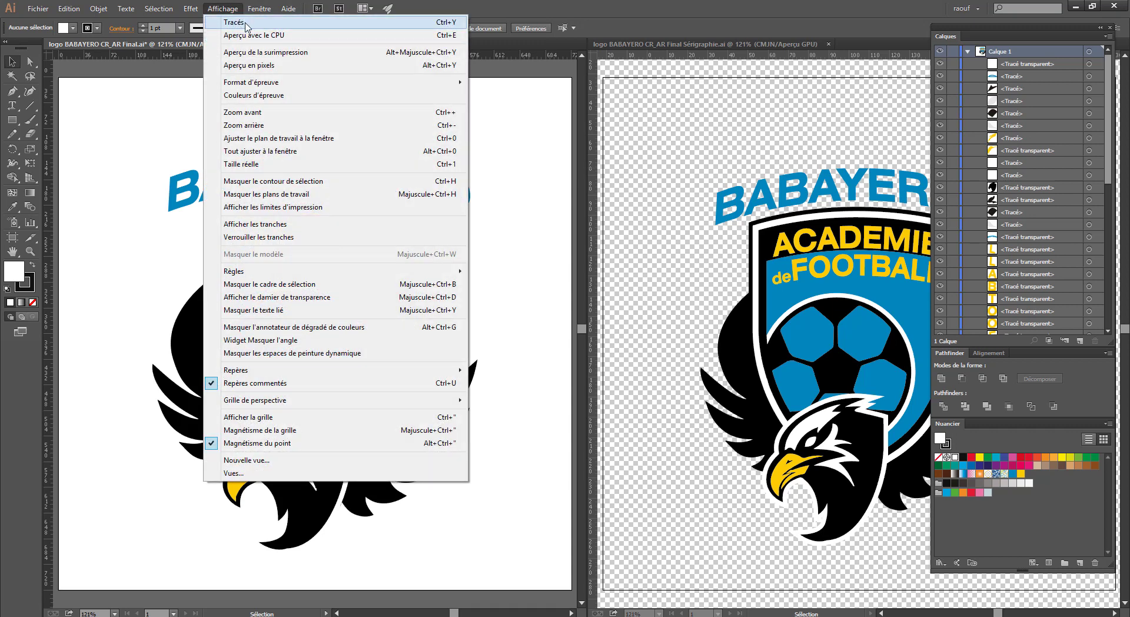
{"action": "left_click", "coordinate": [247, 25]}
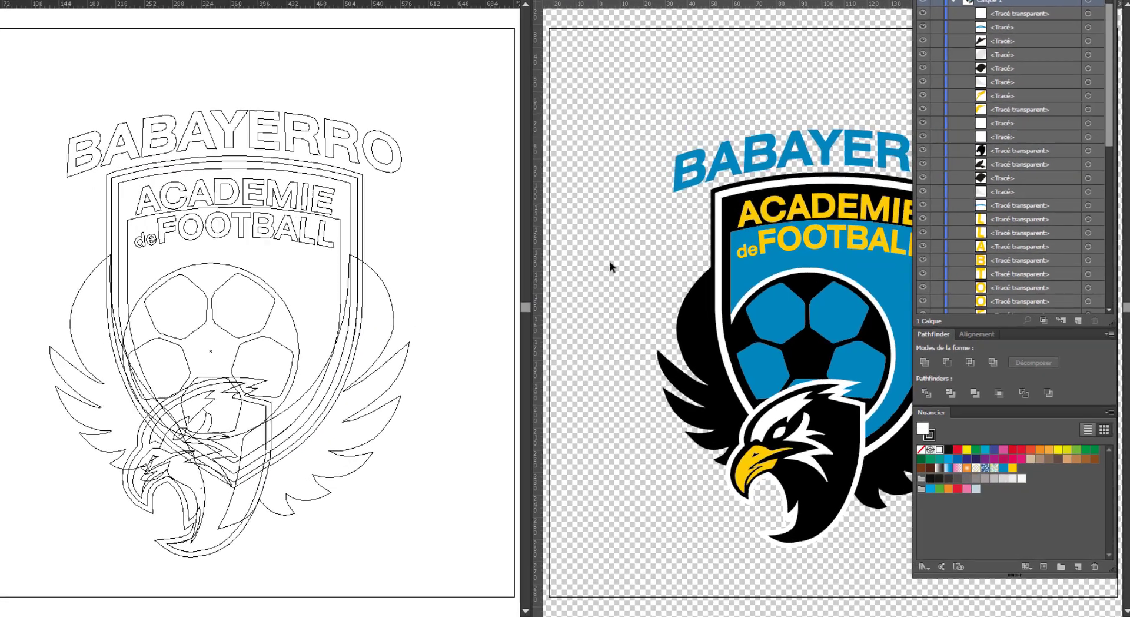
{"action": "left_click", "coordinate": [662, 281]}
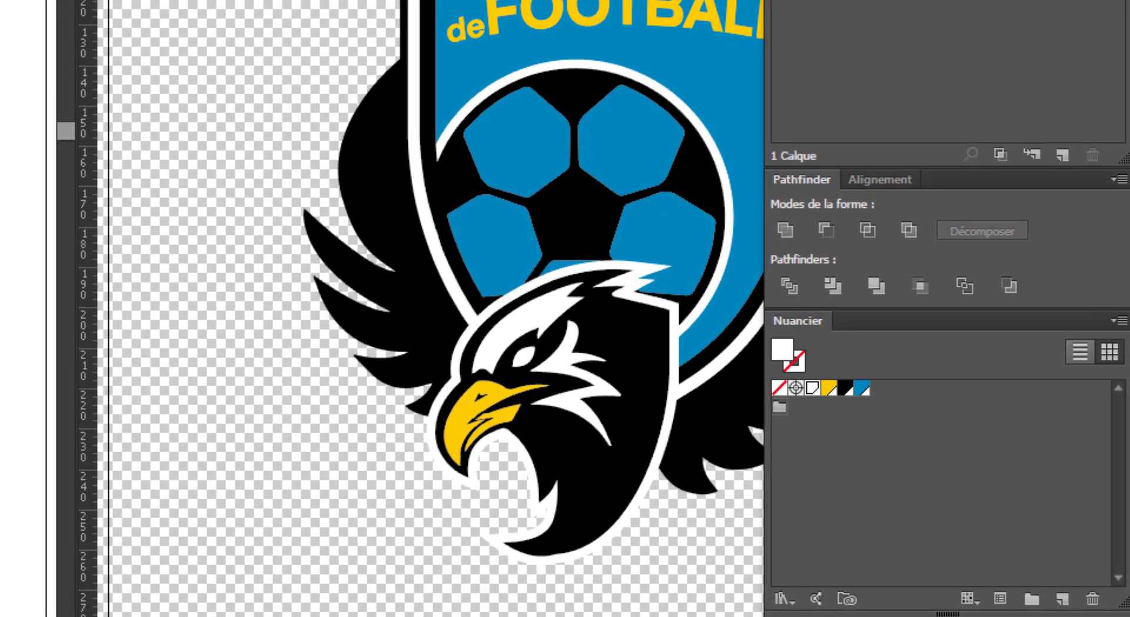
{"action": "key", "text": "ctrl+y"}
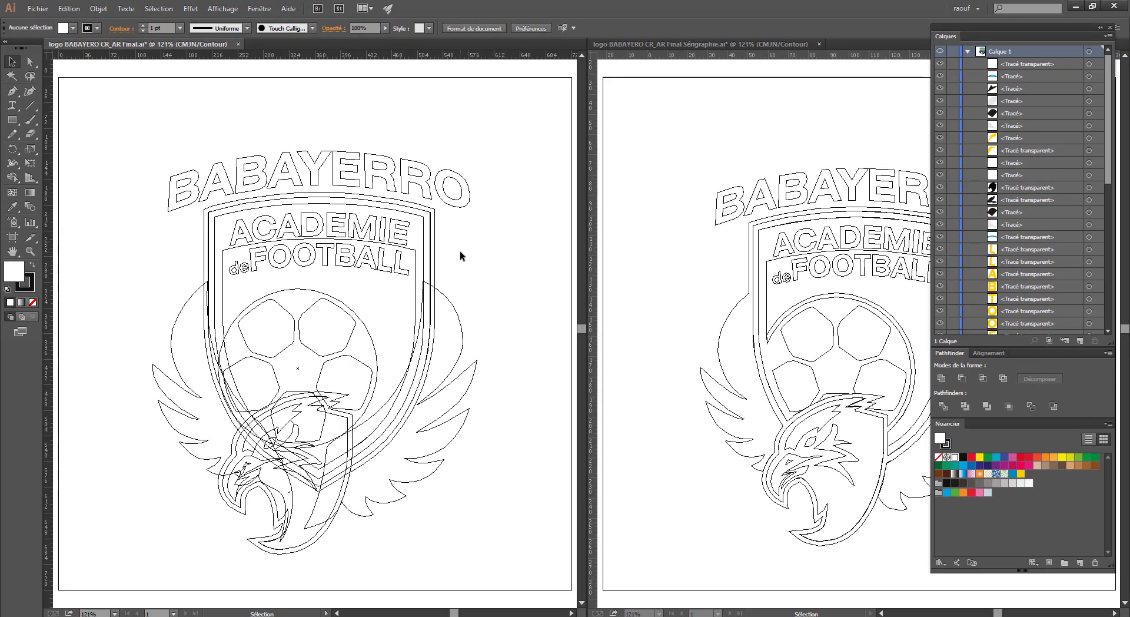
Return both logo documents from outline mode to GPU preview.
{"action": "left_click", "coordinate": [696, 254]}
{"action": "key", "text": "ctrl+y"}
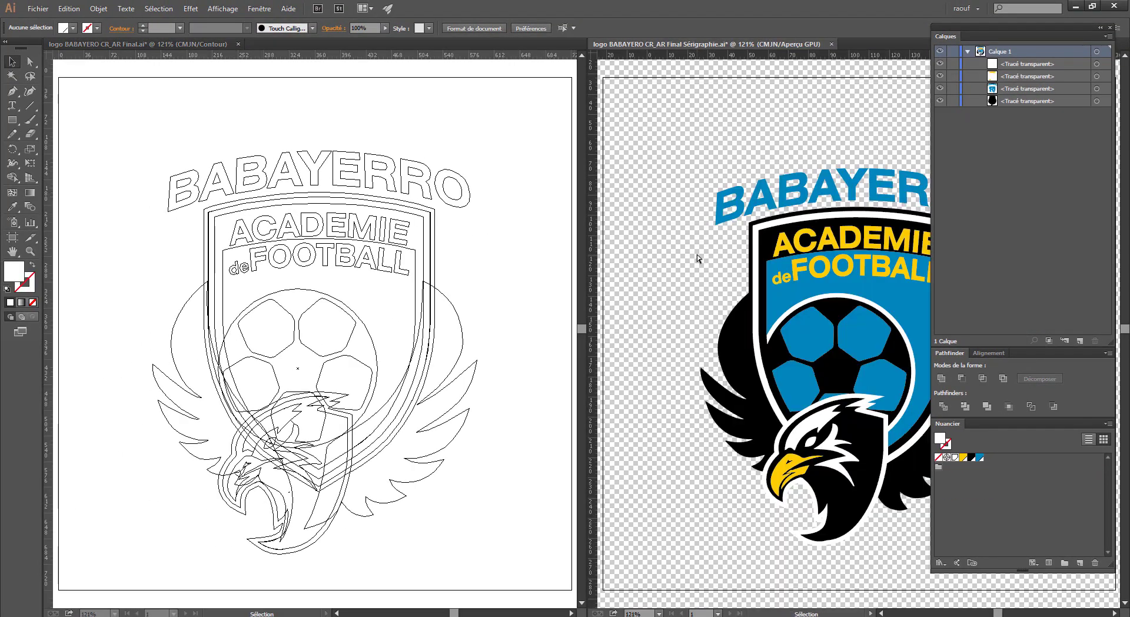
{"action": "left_click", "coordinate": [492, 243]}
{"action": "key", "text": "ctrl+y"}
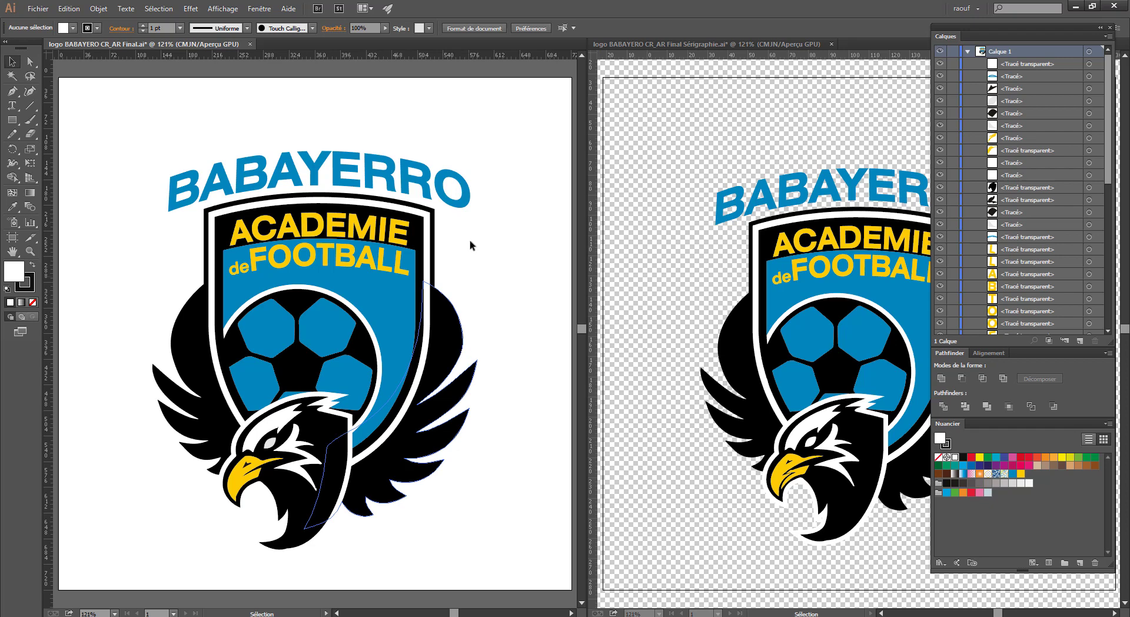
Select all blue objects similar to the BABAYERRO lettering in the Final logo and make the swatch C=100 M=25 J=10 N=0 global.
{"action": "left_click", "coordinate": [468, 204]}
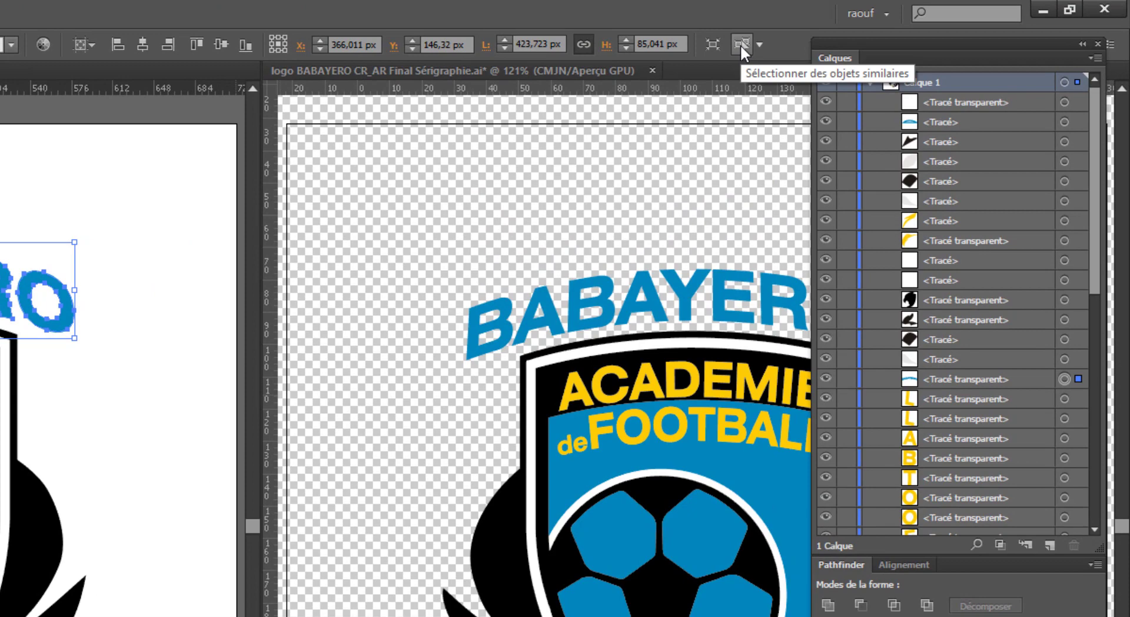
{"action": "left_click", "coordinate": [740, 44]}
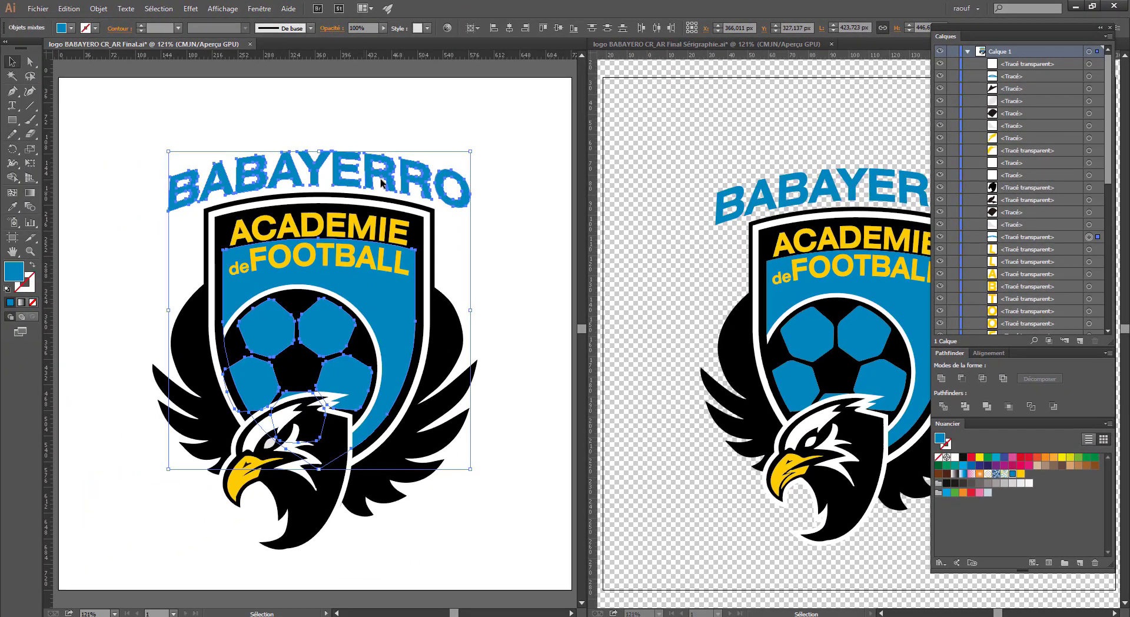
{"action": "double_click", "coordinate": [1011, 474]}
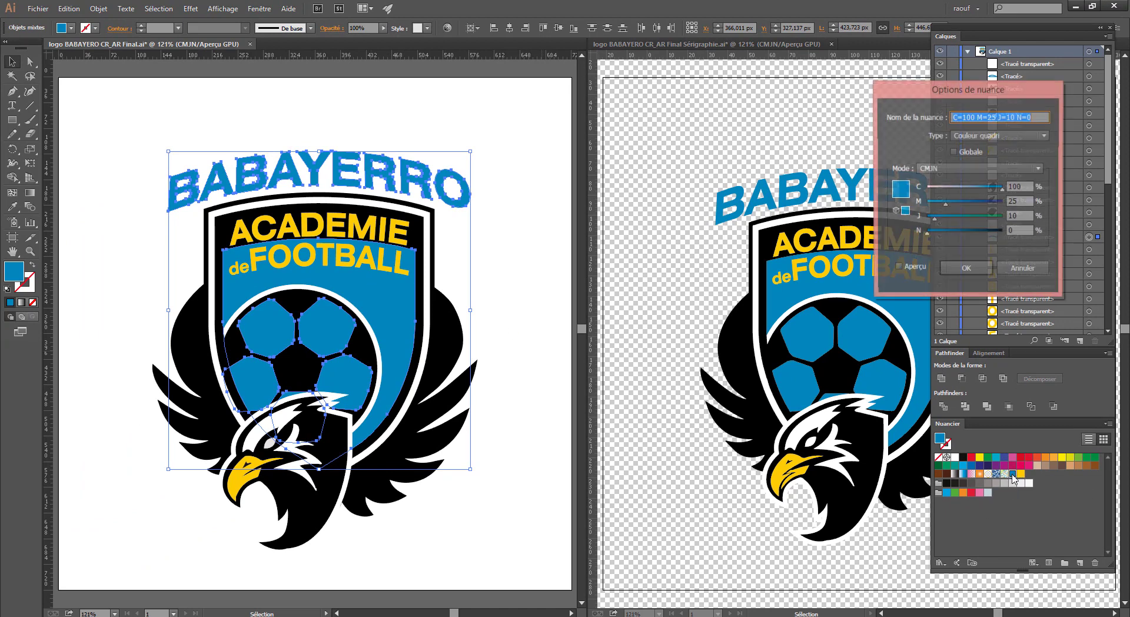
{"action": "left_click", "coordinate": [965, 155]}
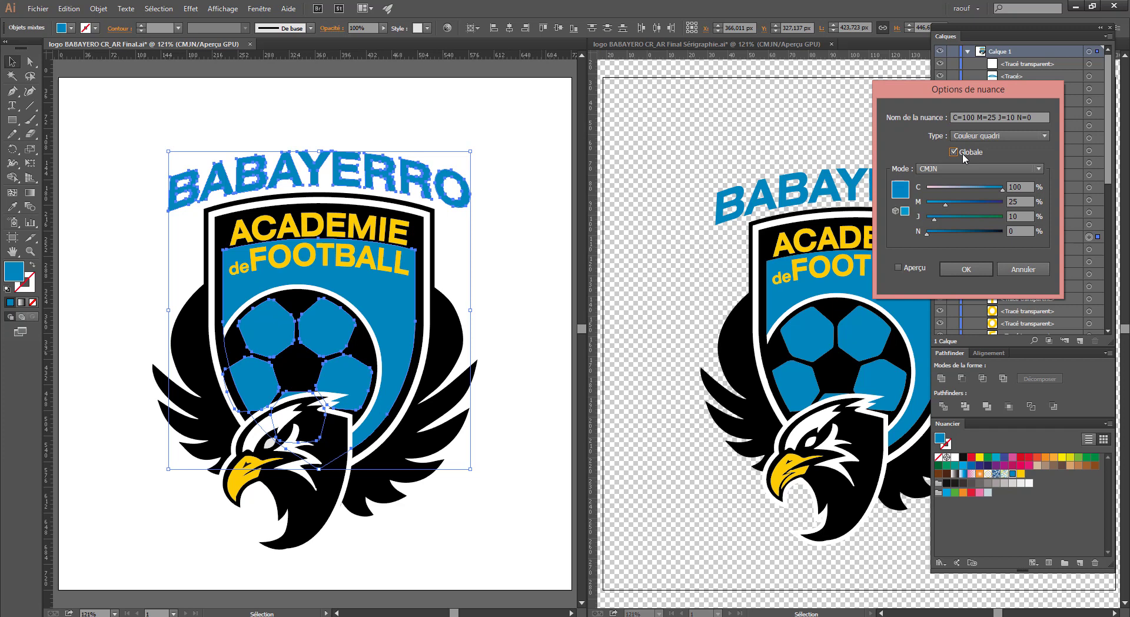
{"action": "left_click", "coordinate": [955, 270]}
Select all yellow objects similar to the ACADEMIE lettering and make the swatch C=0 M=20 J=100 N=0 global.
{"action": "left_click", "coordinate": [399, 232]}
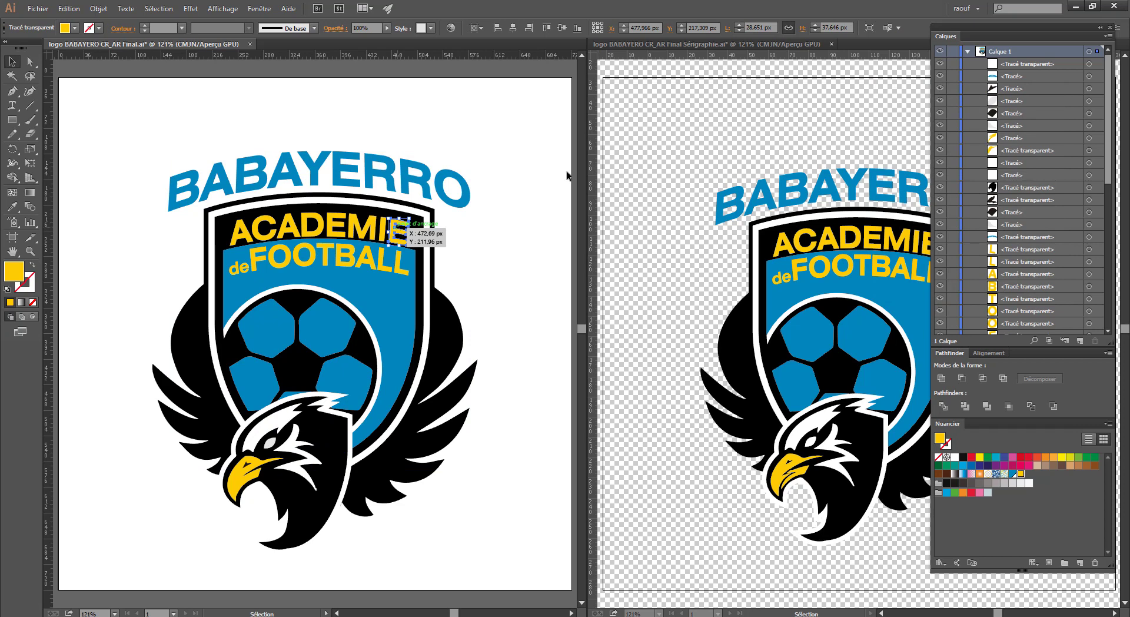
{"action": "left_click", "coordinate": [887, 28]}
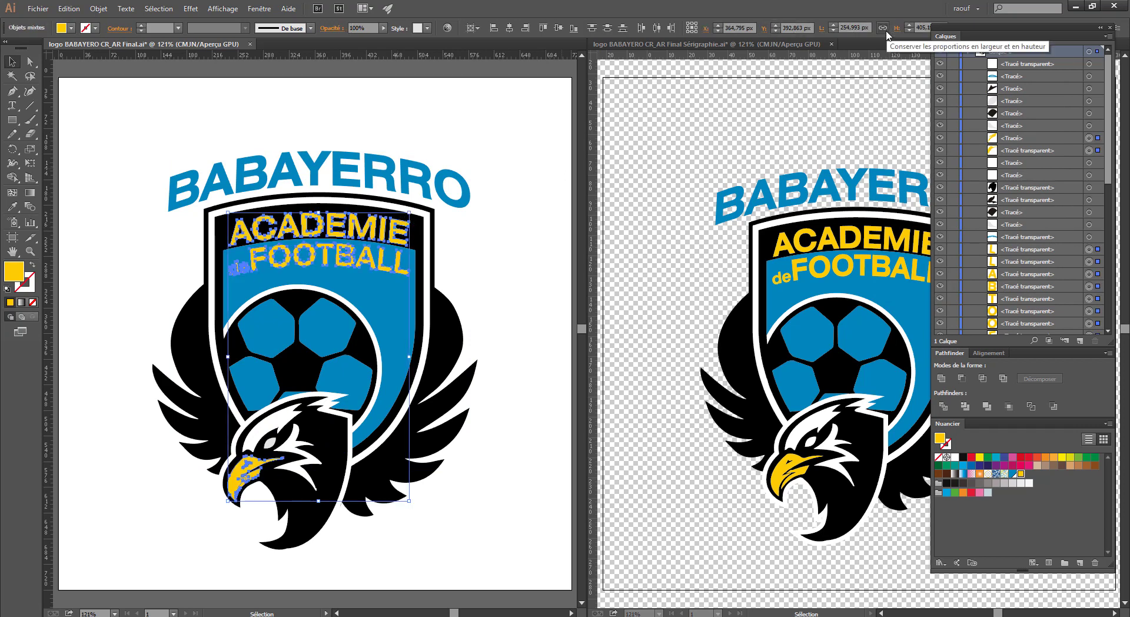
{"action": "double_click", "coordinate": [1020, 475]}
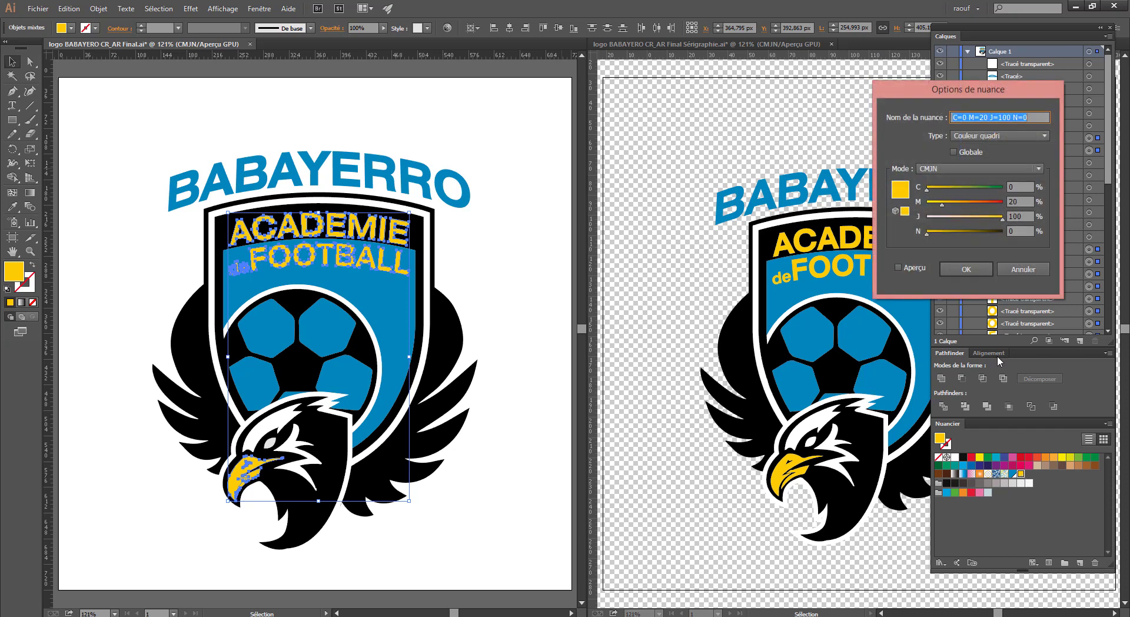
{"action": "left_click", "coordinate": [966, 269]}
Create a global process swatch N=100 in greyscale mode from the black fill of the eagle's right wing.
{"action": "left_click", "coordinate": [453, 425]}
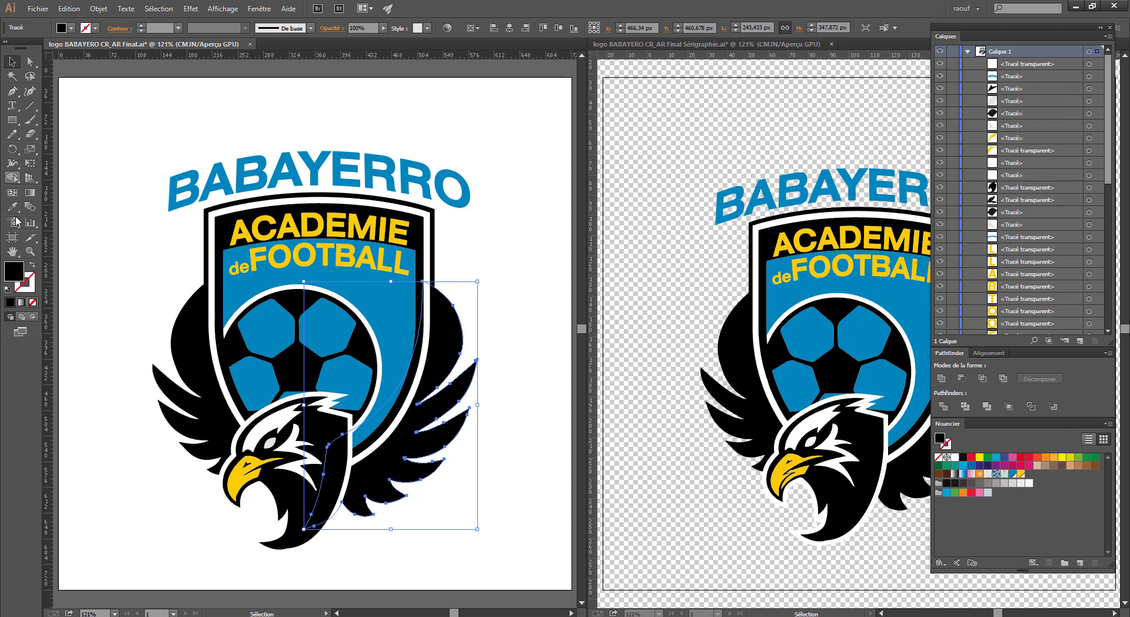
{"action": "left_click", "coordinate": [1108, 424]}
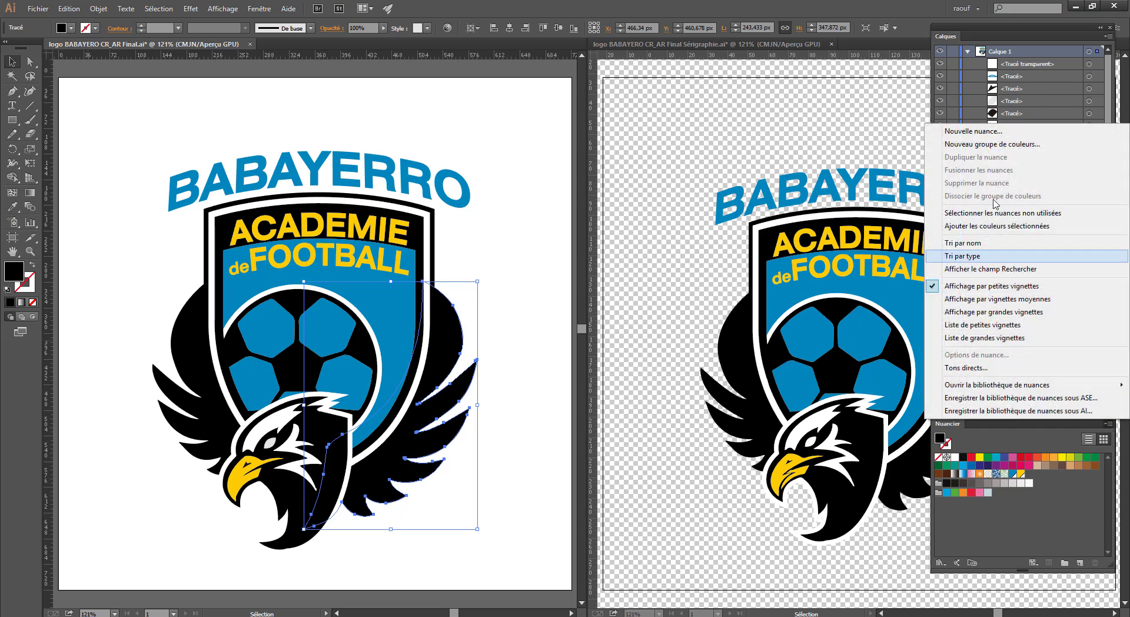
{"action": "left_click", "coordinate": [984, 133]}
{"action": "left_click", "coordinate": [90, 72]}
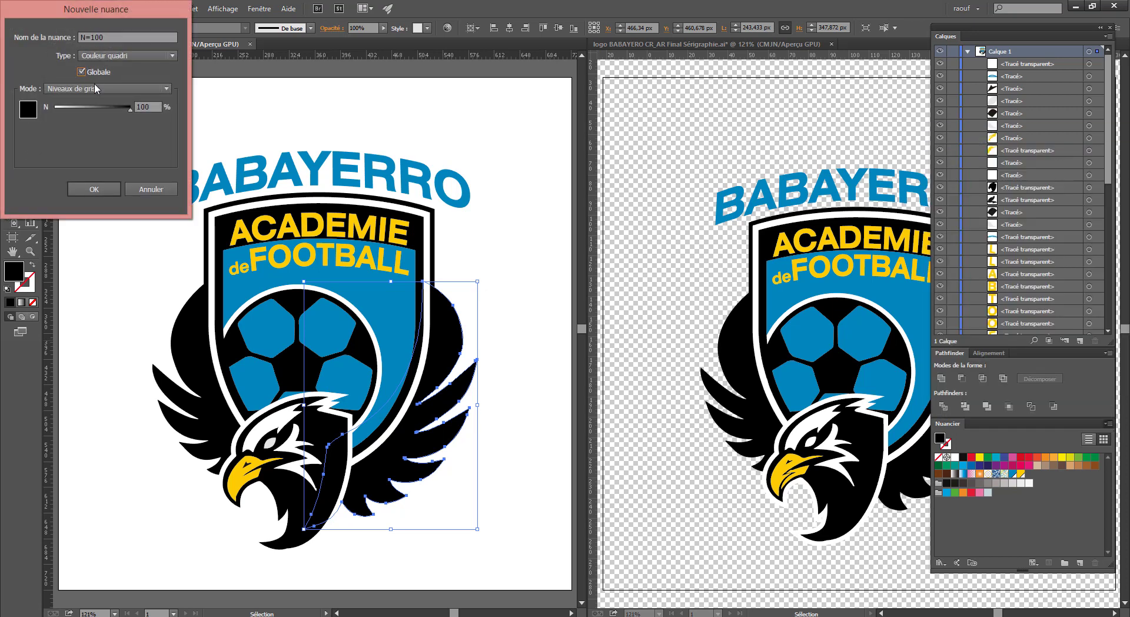
{"action": "left_click", "coordinate": [94, 190]}
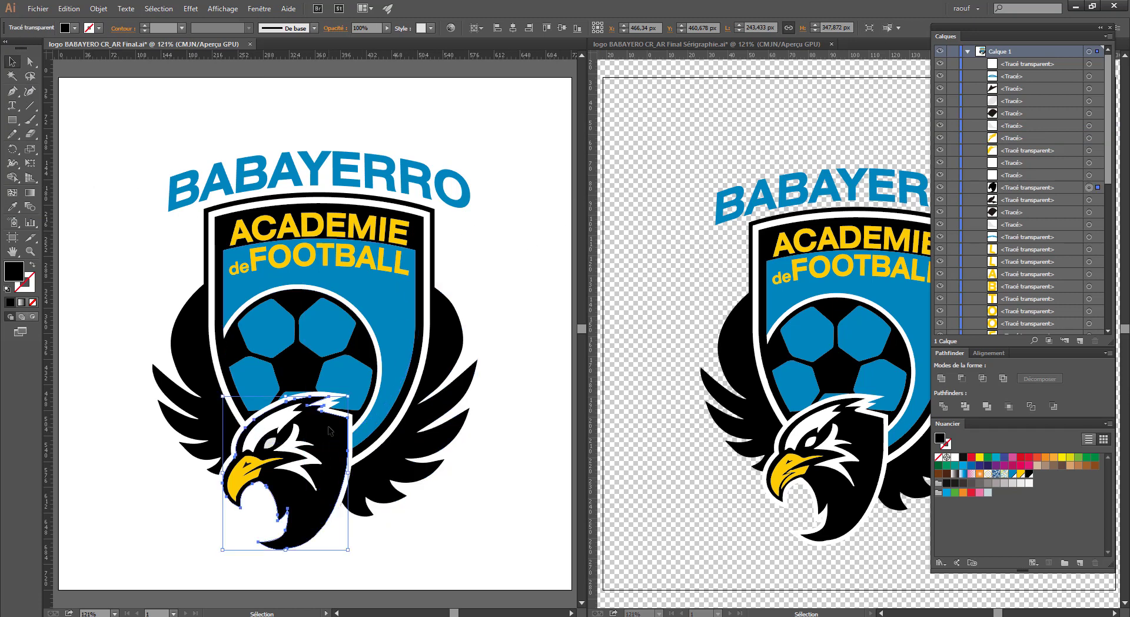
Select the black eagle head with all similar objects and apply the global black N=100 swatch to their fill.
{"action": "left_click", "coordinate": [311, 465]}
{"action": "left_click", "coordinate": [887, 28]}
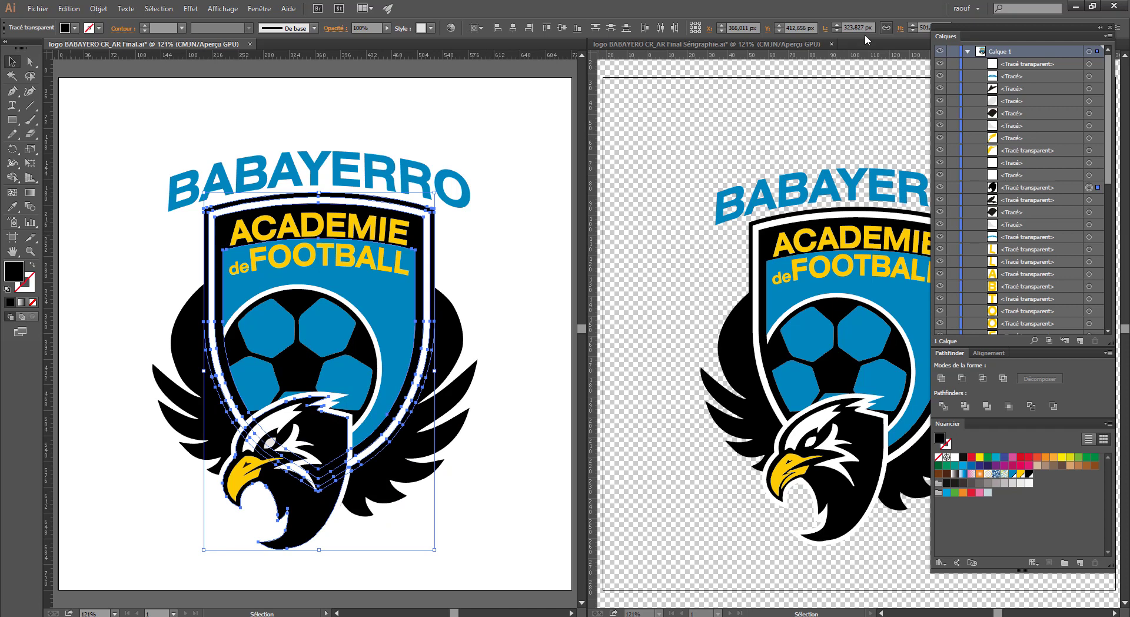
{"action": "left_click", "coordinate": [1028, 476]}
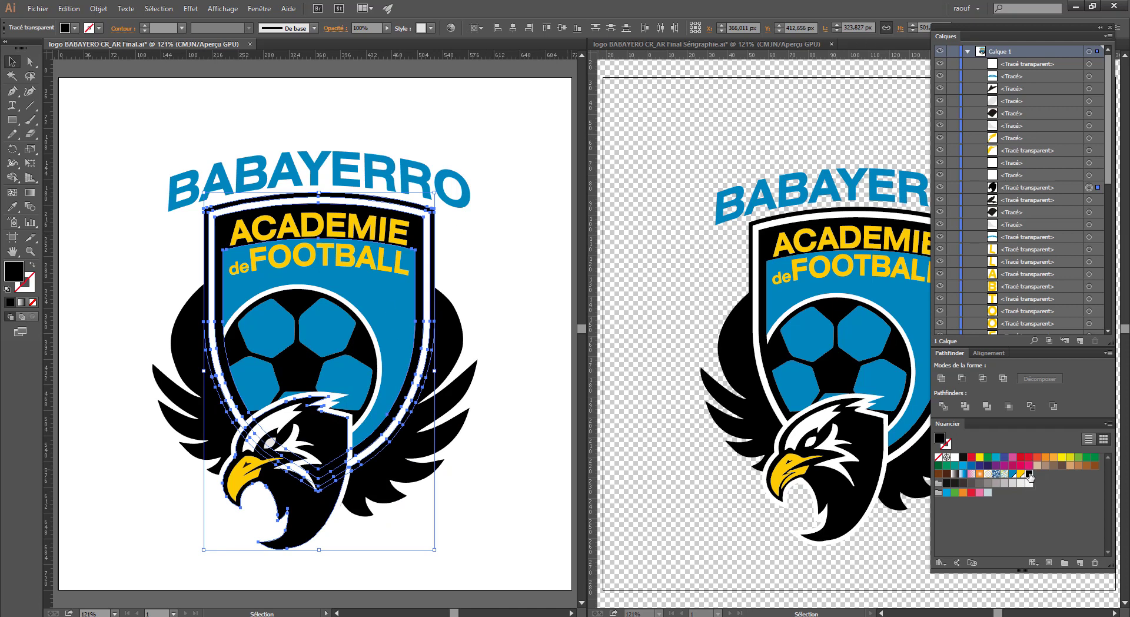
Apply the global black N=100 swatch to the fill of the eagle's left wing and clear the selection.
{"action": "left_click", "coordinate": [188, 357]}
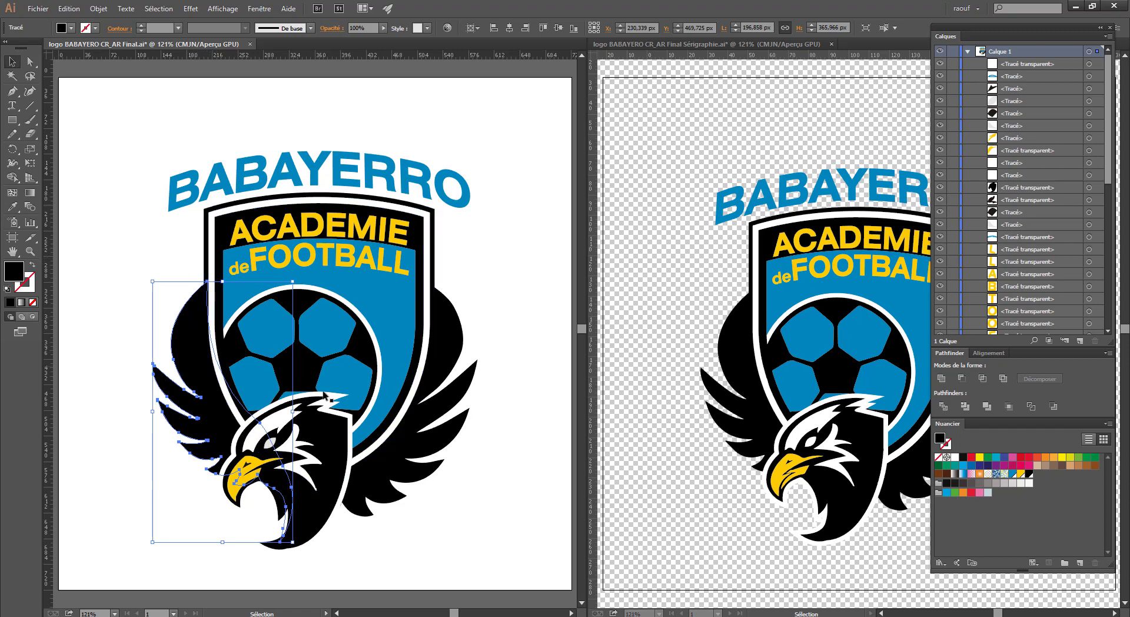
{"action": "left_click", "coordinate": [1027, 474]}
{"action": "left_click", "coordinate": [480, 260]}
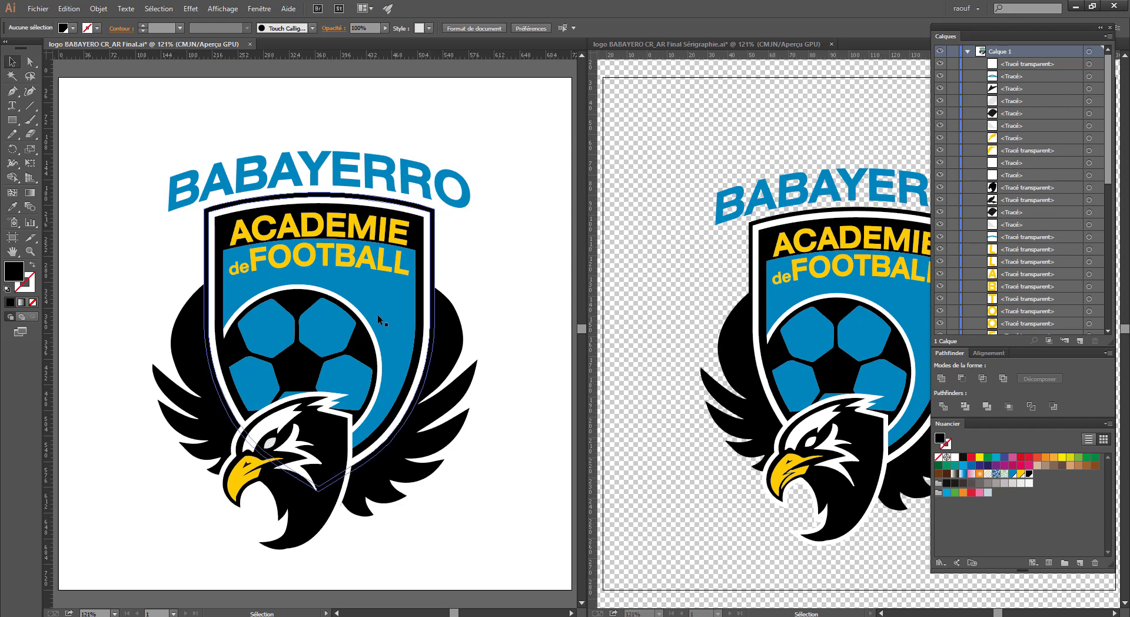
Select the white feather shape on the eagle's head with all similar objects and make the Blanc swatch a global process colour.
{"action": "left_click", "coordinate": [299, 416]}
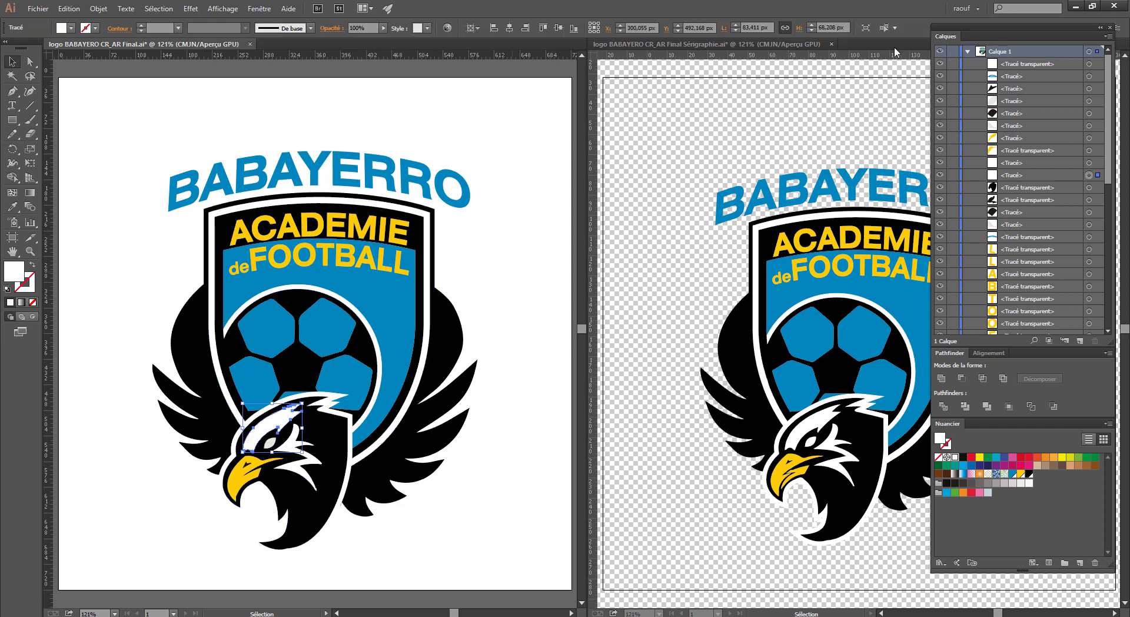
{"action": "left_click", "coordinate": [883, 28]}
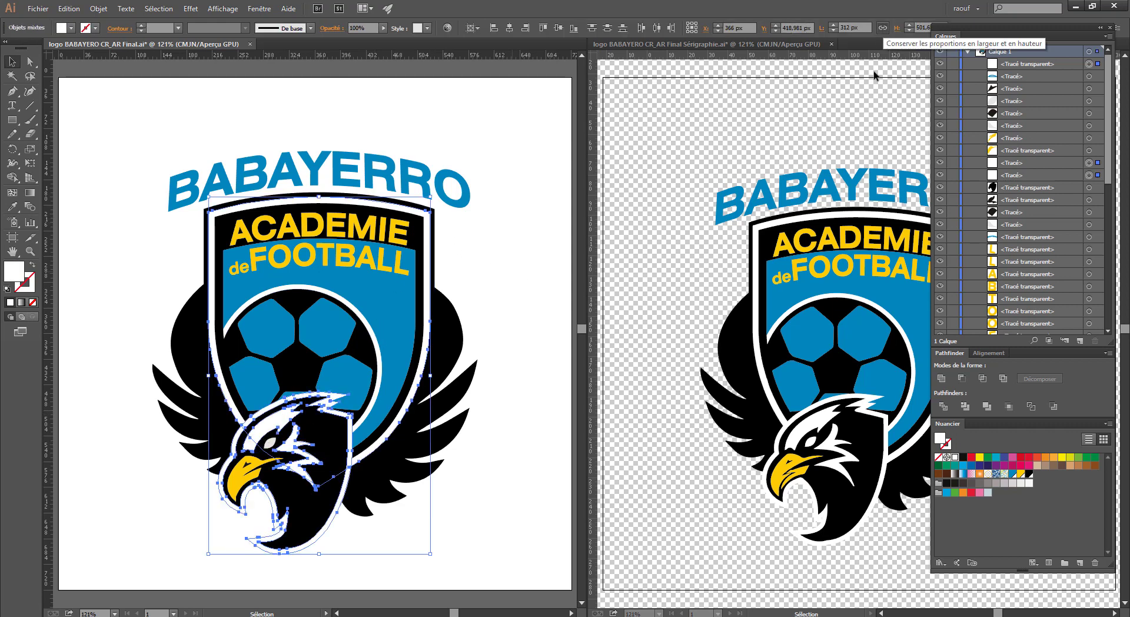
{"action": "double_click", "coordinate": [955, 458]}
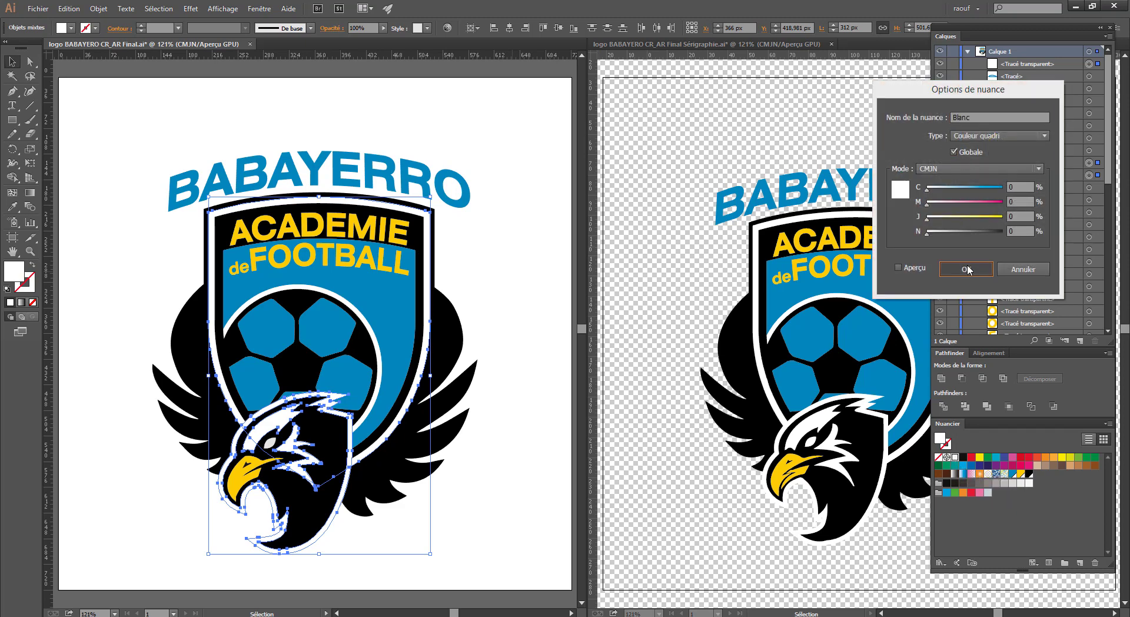
{"action": "left_click", "coordinate": [966, 269]}
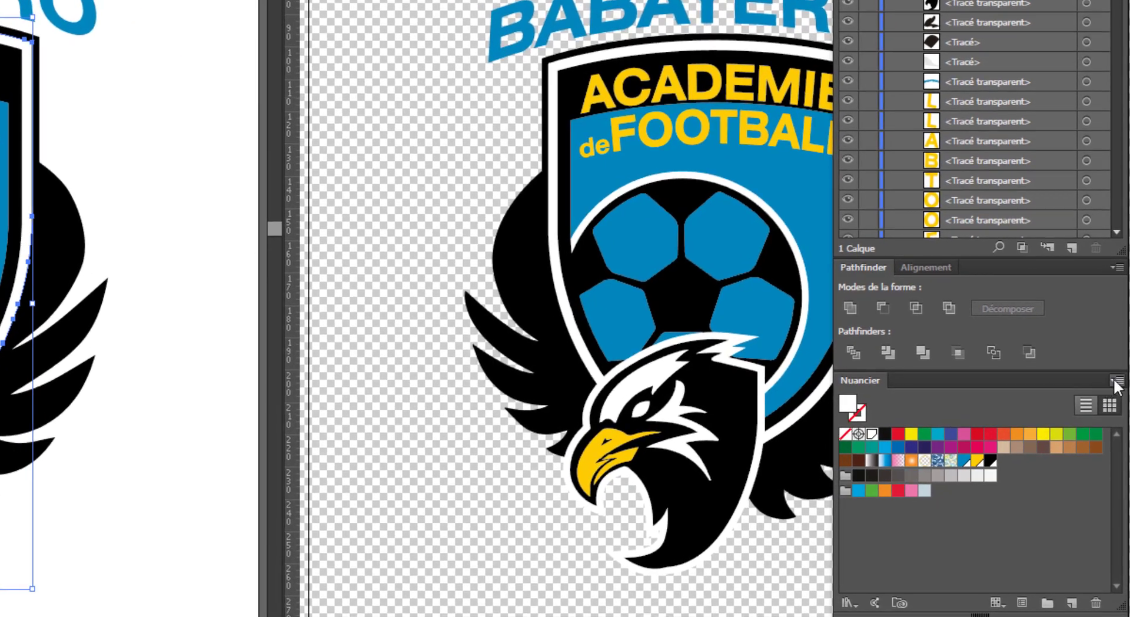
Select all unused swatches in the Final logo's swatch library and delete them.
{"action": "left_click", "coordinate": [1116, 382]}
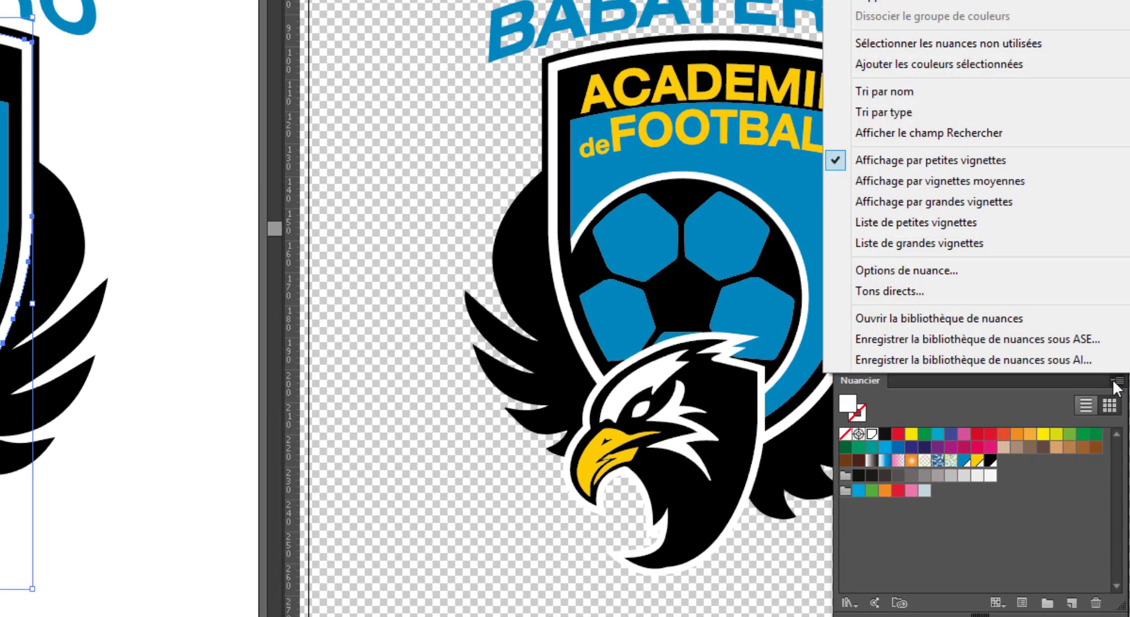
{"action": "left_click", "coordinate": [956, 47]}
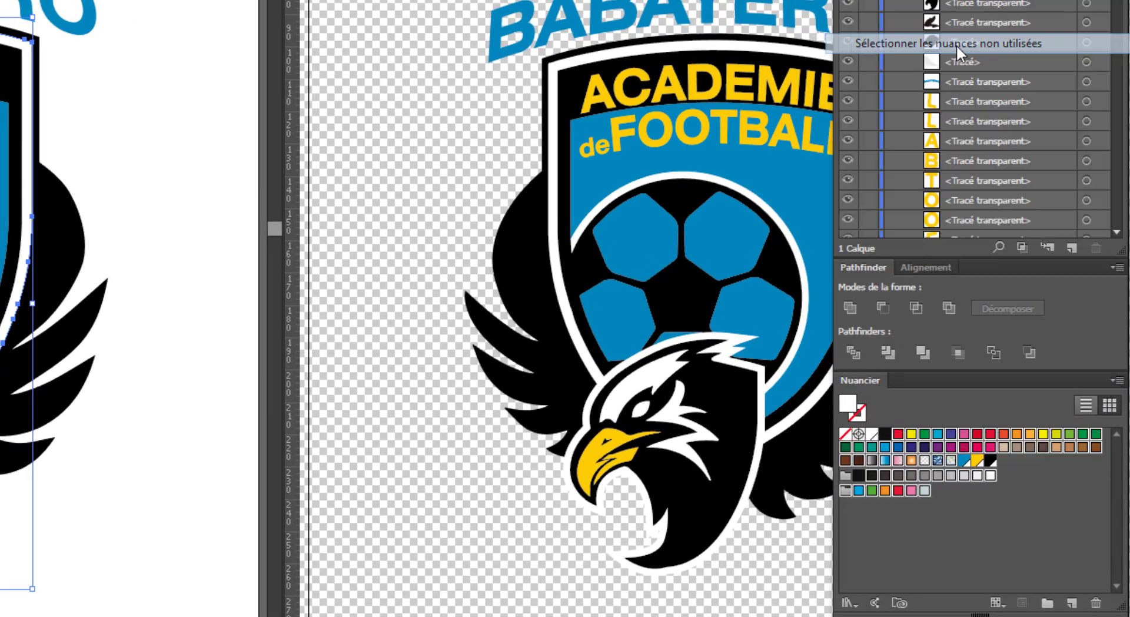
{"action": "left_click", "coordinate": [1094, 603]}
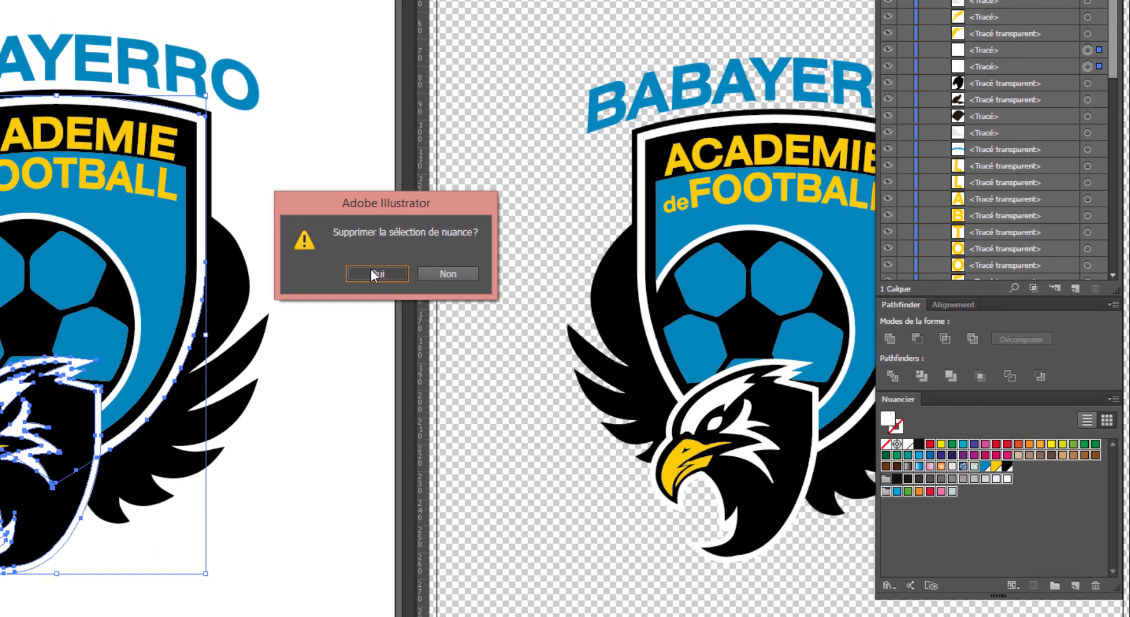
{"action": "left_click", "coordinate": [237, 230]}
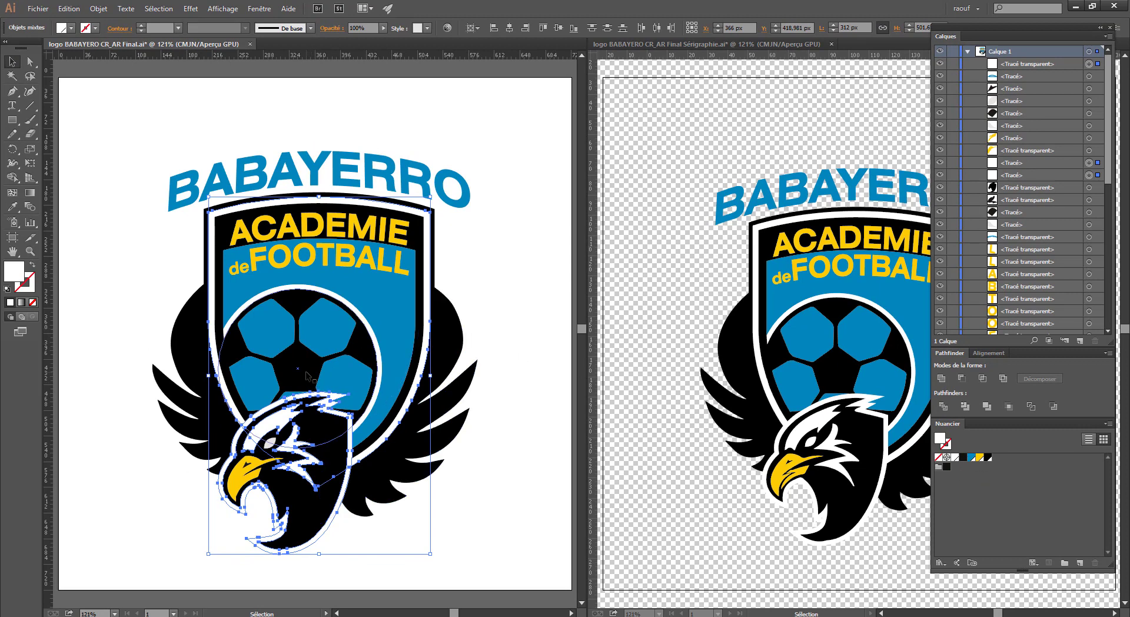
{"action": "left_click", "coordinate": [964, 458]}
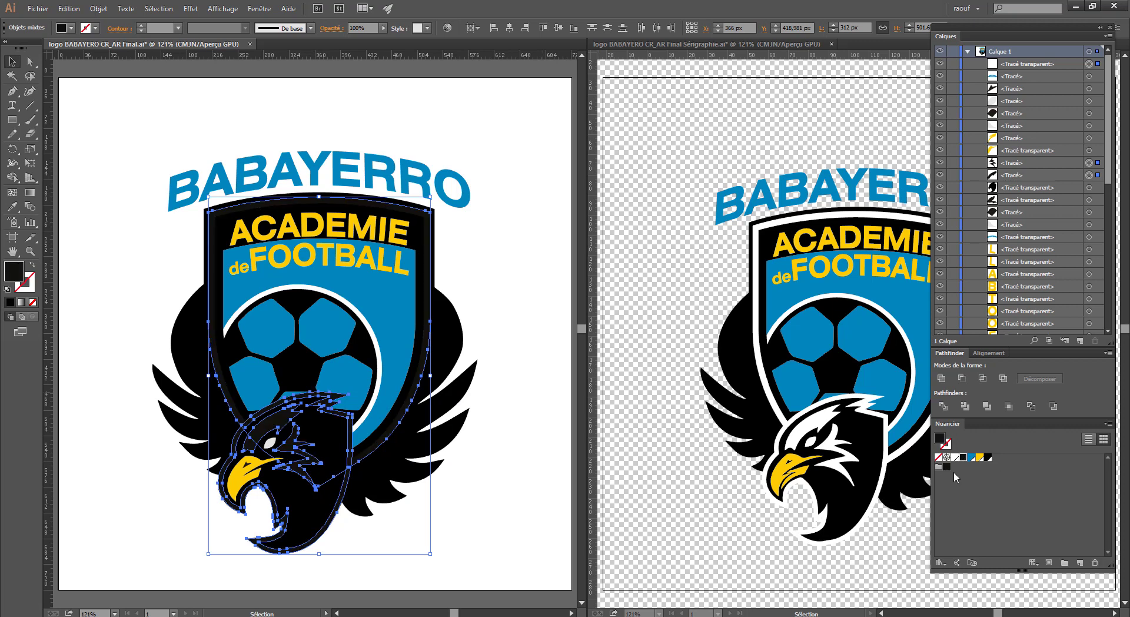
{"action": "key", "text": "ctrl+z"}
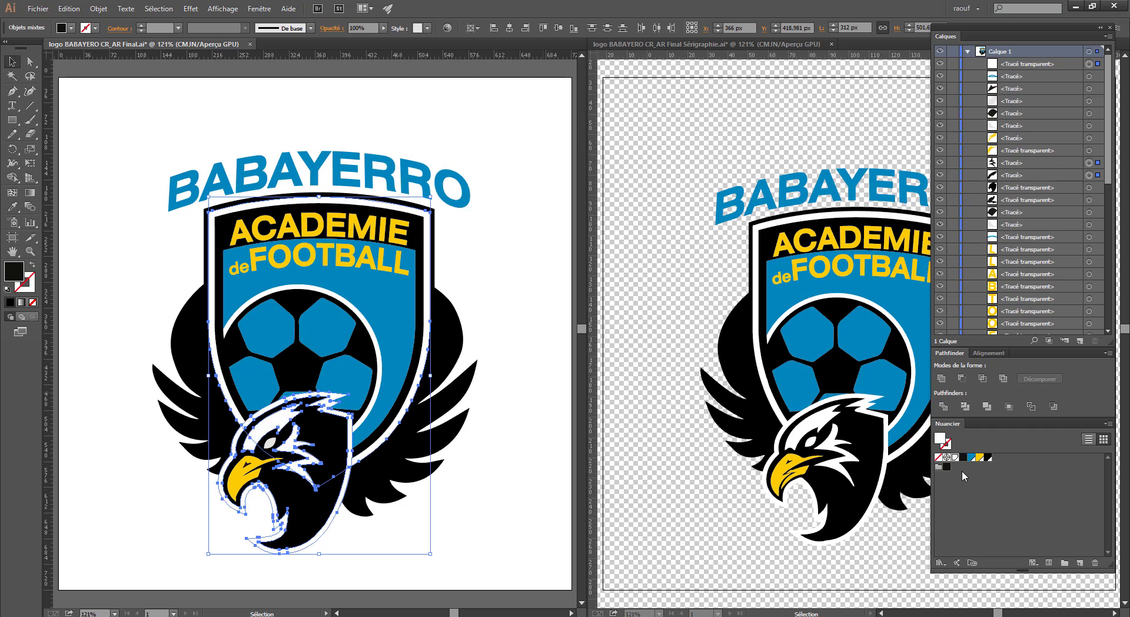
{"action": "left_click", "coordinate": [465, 284]}
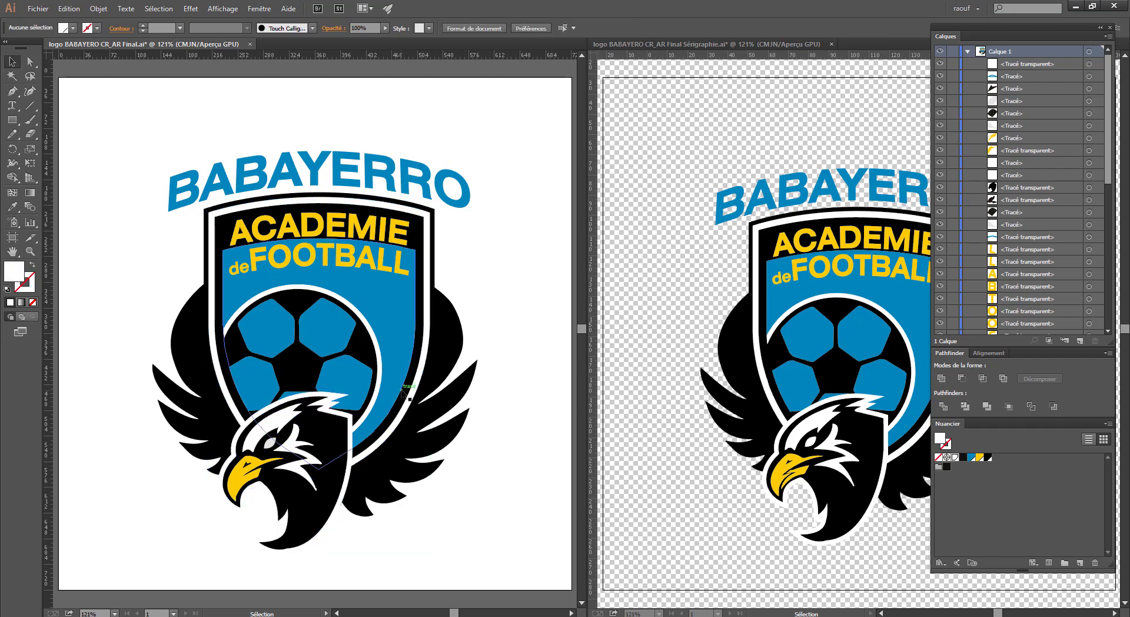
Fill the small black nostril on the beak with the global black N=100 swatch and the eagle's eye with the global Blanc swatch.
{"action": "left_click", "coordinate": [246, 466]}
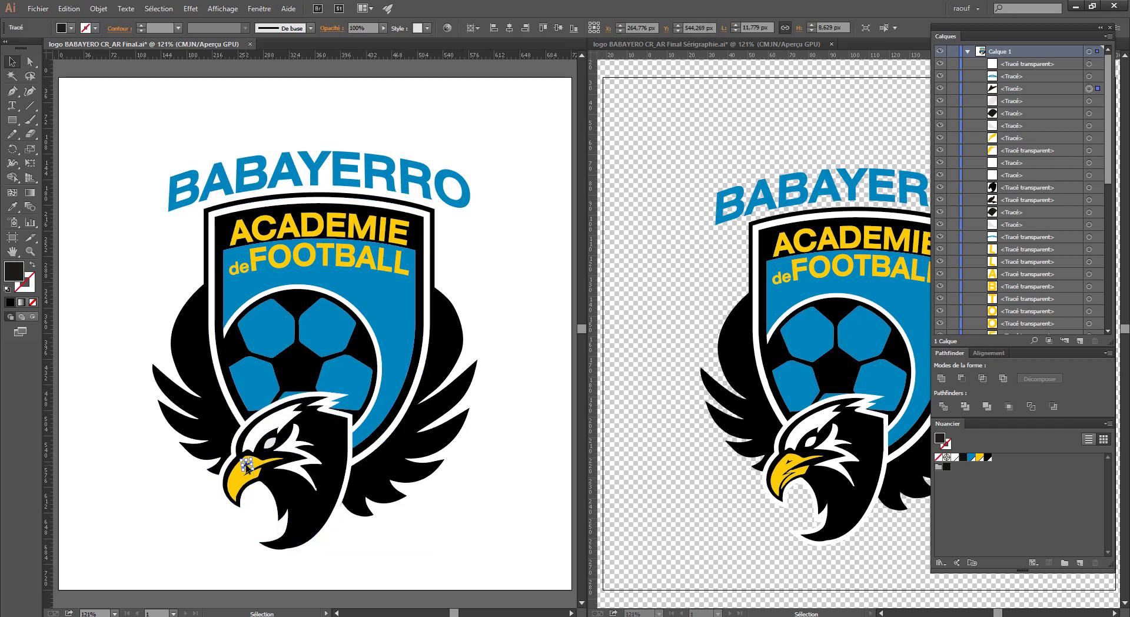
{"action": "left_click", "coordinate": [988, 456]}
{"action": "left_click", "coordinate": [270, 440]}
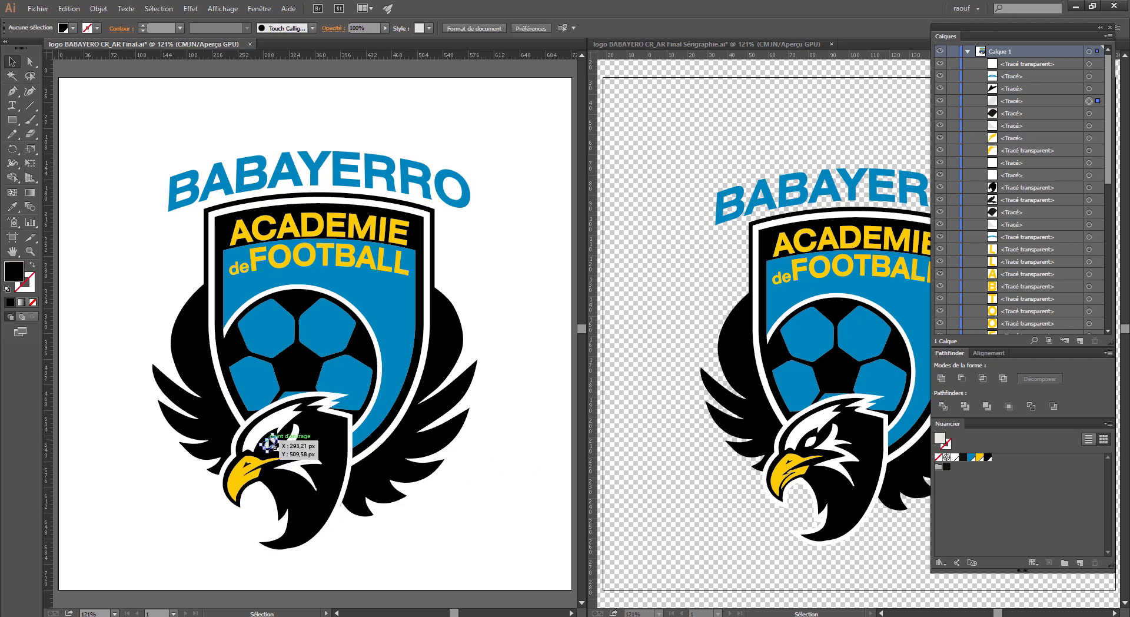
{"action": "left_click", "coordinate": [954, 456]}
{"action": "left_click", "coordinate": [522, 446]}
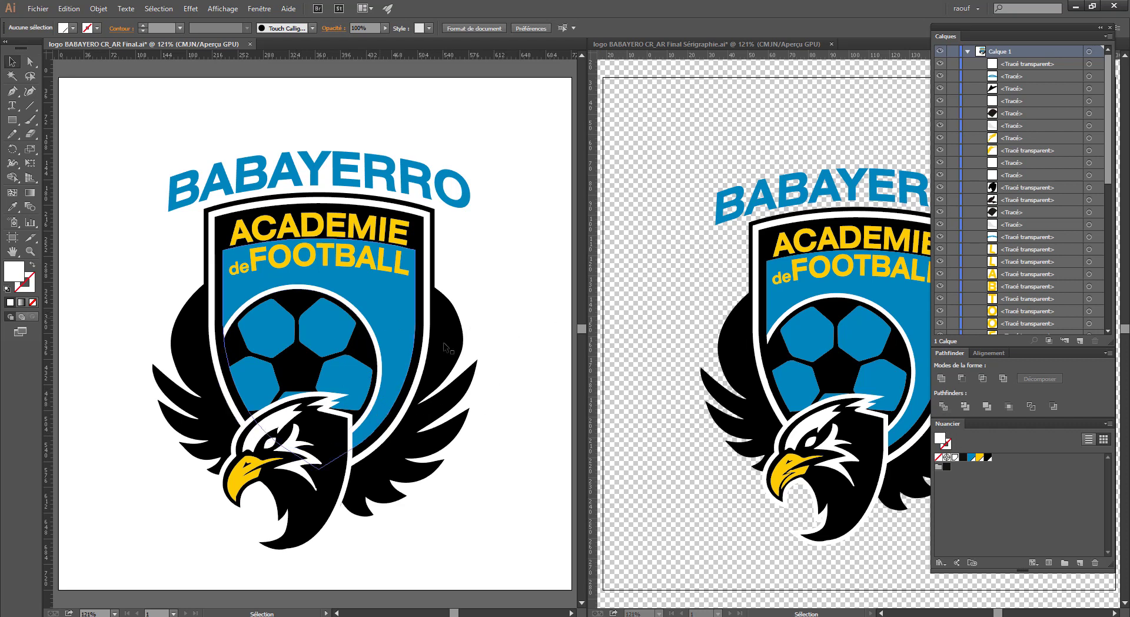
Delete the leftover non-global black swatches, including the one in the grey colour group.
{"action": "left_click", "coordinate": [947, 467]}
{"action": "left_click", "coordinate": [948, 468]}
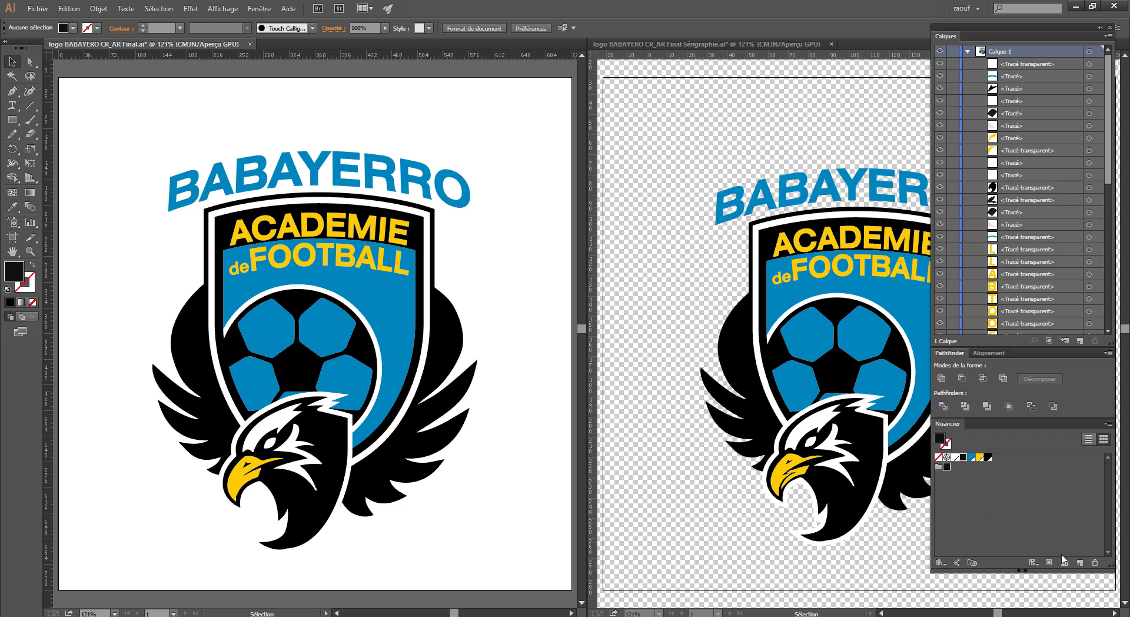
{"action": "left_click", "coordinate": [1094, 563]}
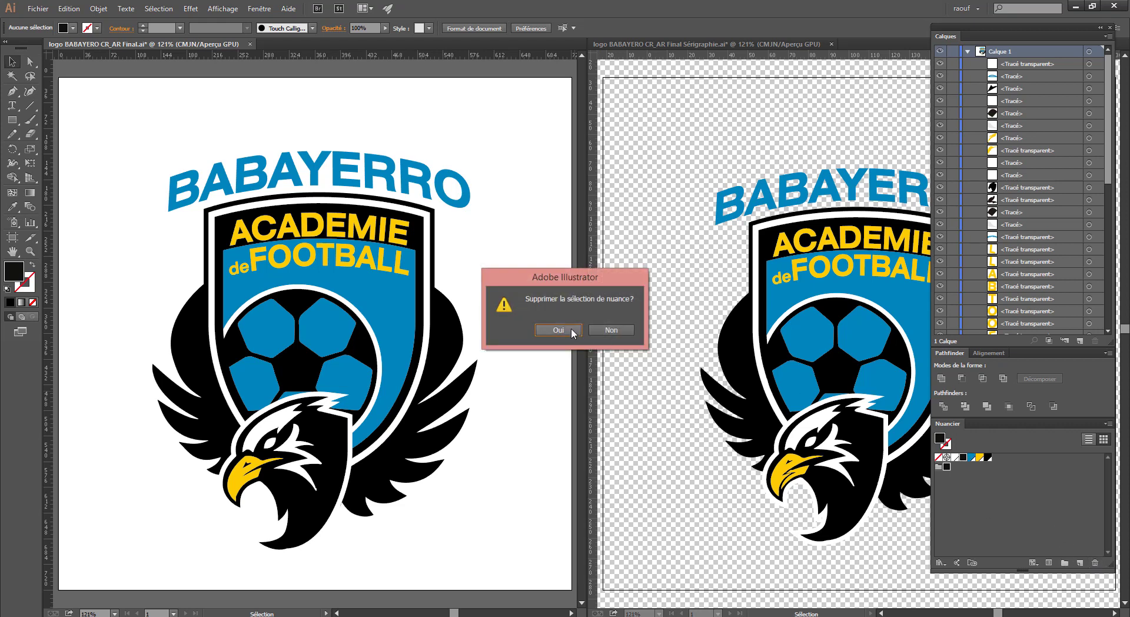
{"action": "left_click", "coordinate": [558, 330]}
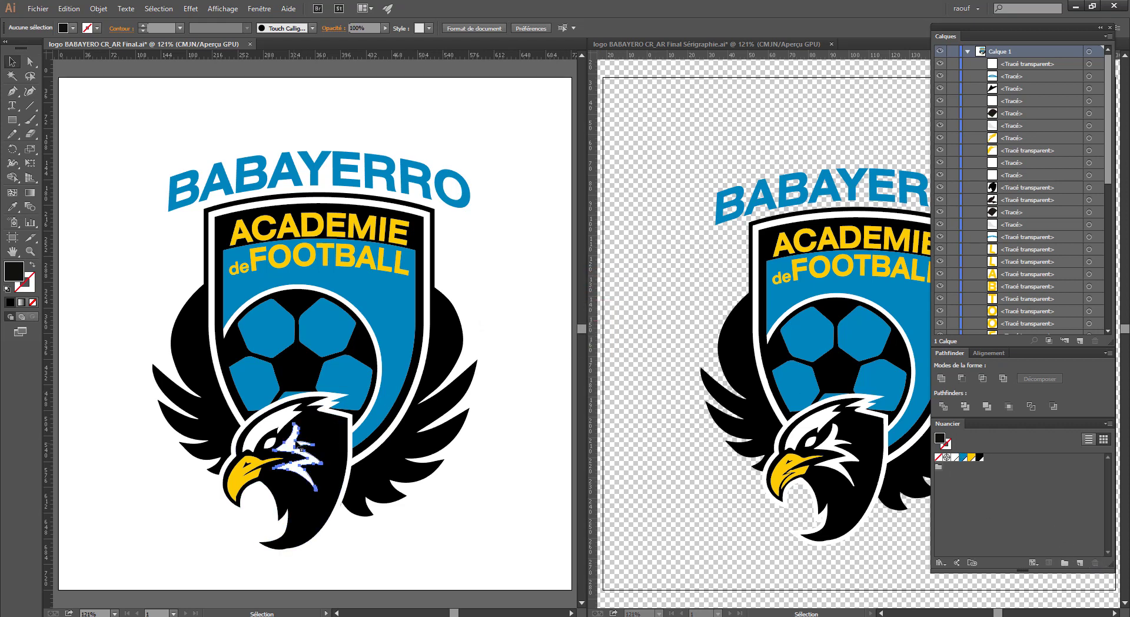
Check which swatches fill the eagle's white face markings and the black inner shield.
{"action": "left_click", "coordinate": [301, 449]}
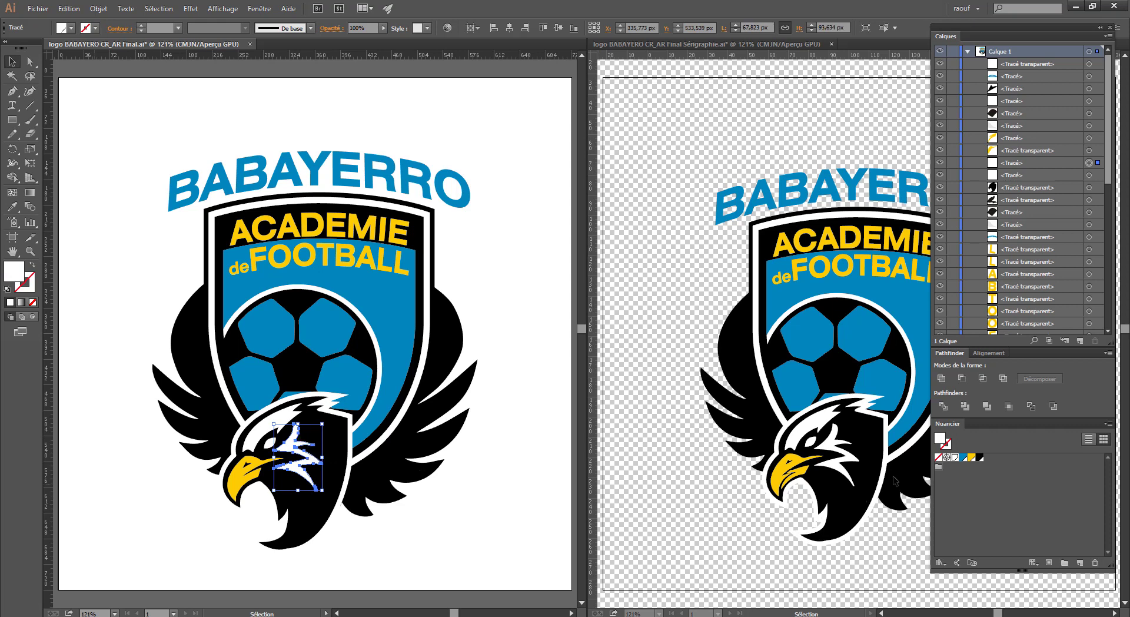
{"action": "left_click", "coordinate": [514, 430]}
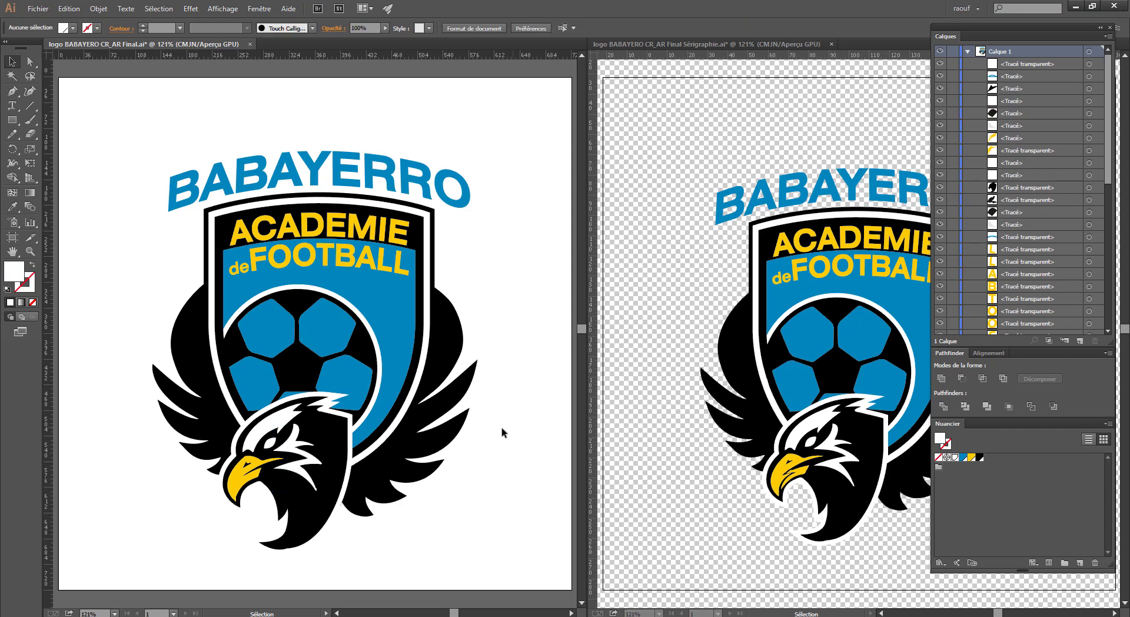
{"action": "left_click", "coordinate": [218, 292]}
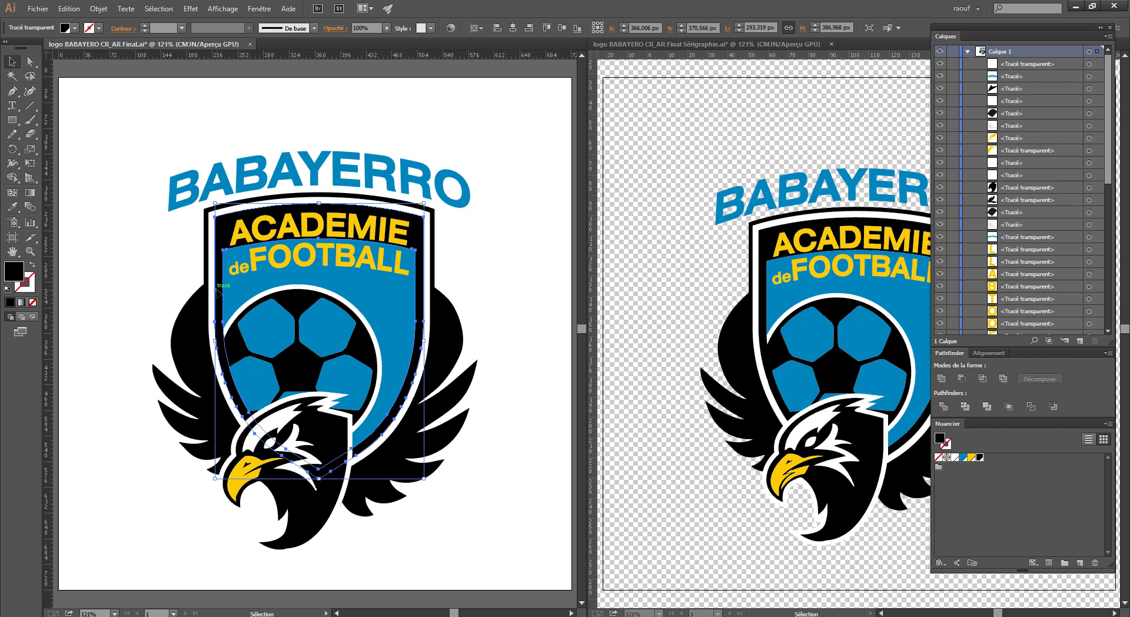
{"action": "left_click", "coordinate": [495, 299]}
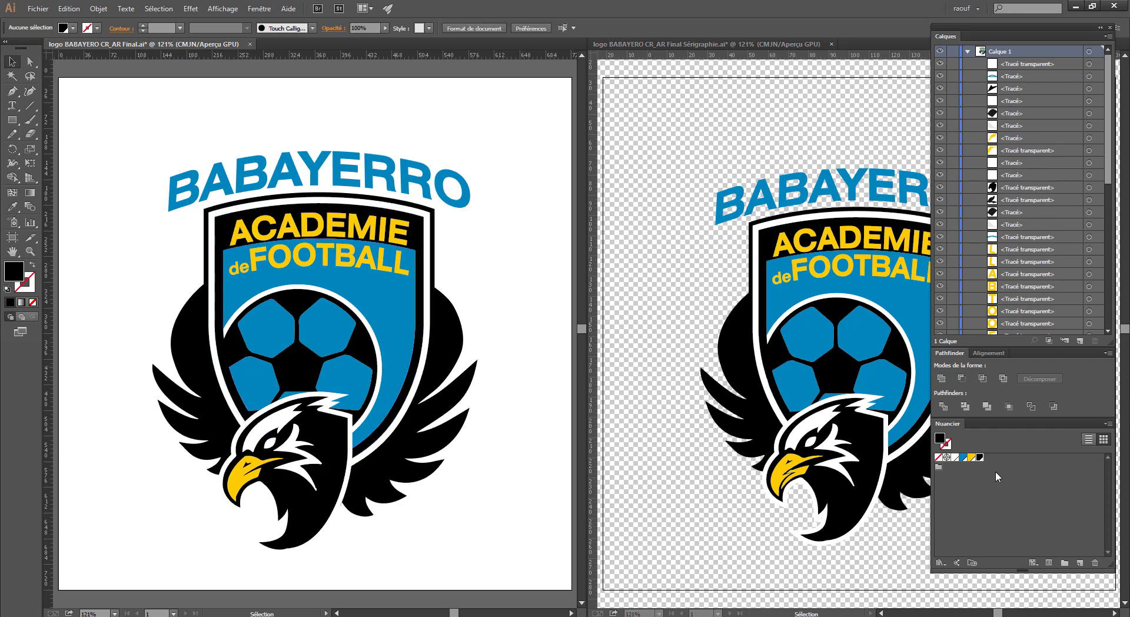
Preview the global N=100 swatch with M=37 and N=46 to test which objects follow it, and discard the change.
{"action": "double_click", "coordinate": [977, 458]}
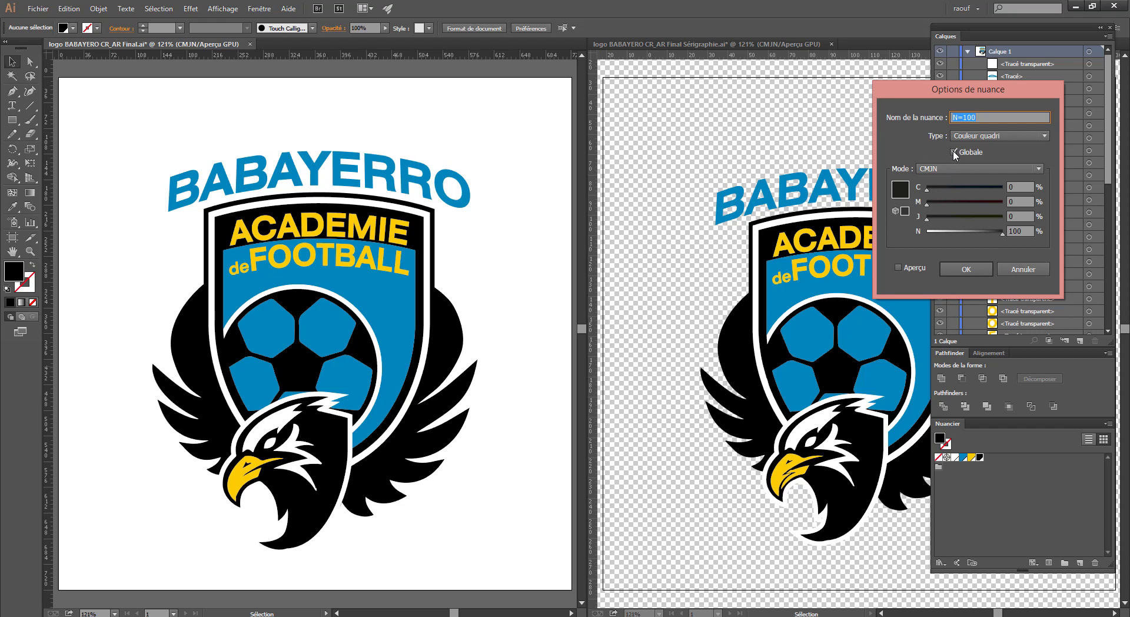
{"action": "left_click", "coordinate": [962, 231]}
{"action": "left_click", "coordinate": [954, 202]}
{"action": "left_click", "coordinate": [905, 268]}
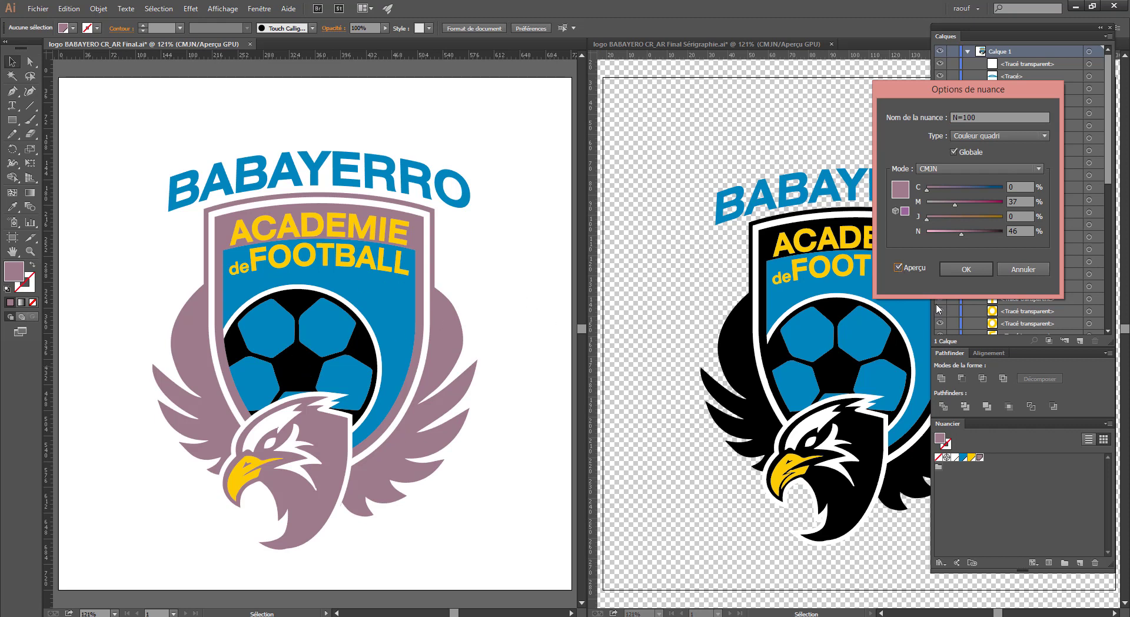
{"action": "left_click", "coordinate": [1023, 269]}
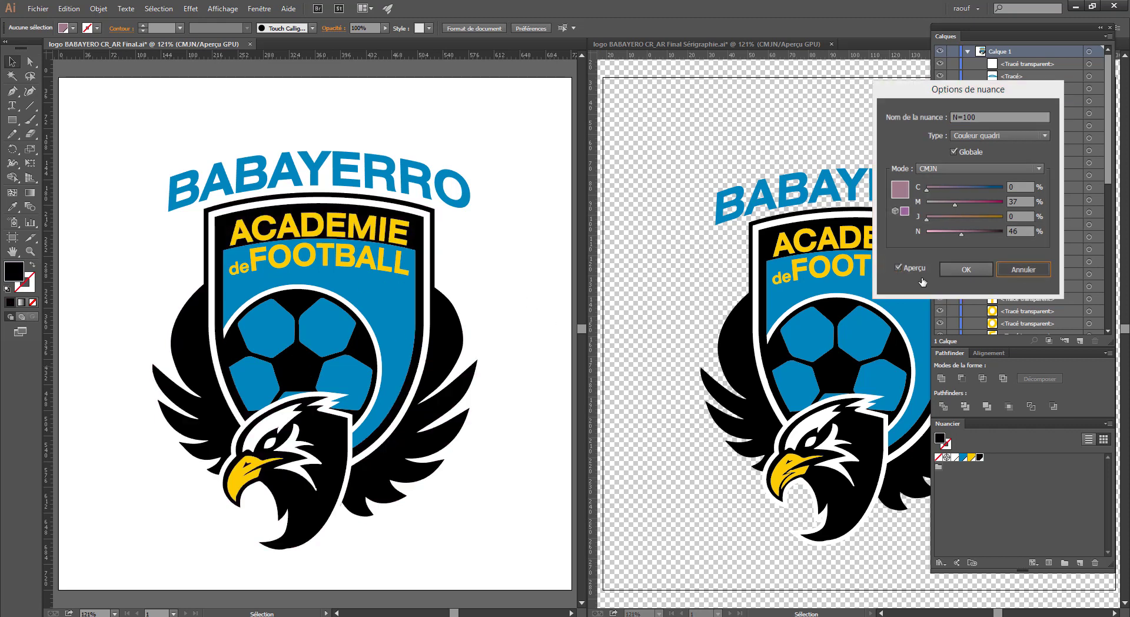
Apply the global black N=100 swatch to the fill of the football's circle and clear the selection.
{"action": "left_click", "coordinate": [301, 364]}
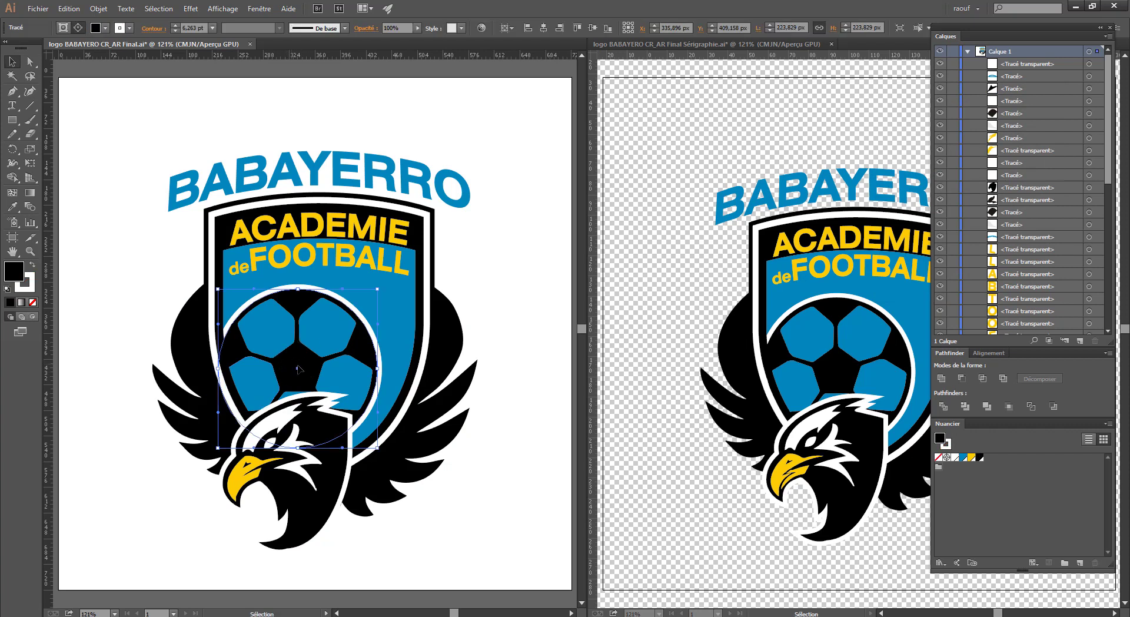
{"action": "left_click", "coordinate": [979, 457]}
{"action": "left_click", "coordinate": [515, 330]}
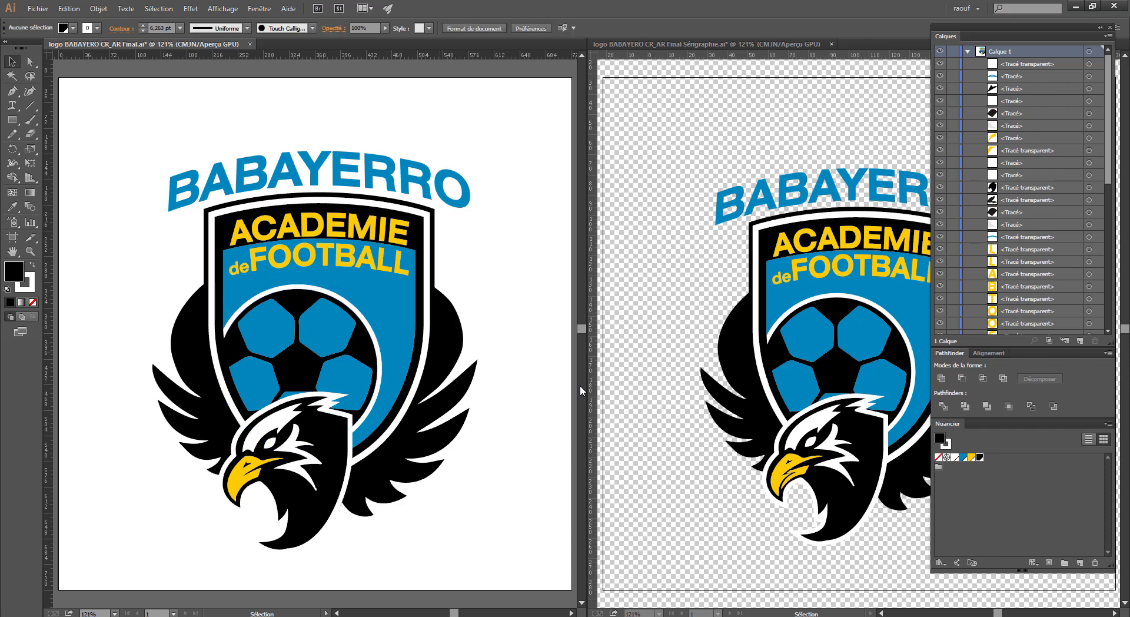
Retest the global N=100 swatch by previewing it with M=55 and N=47, and discard the change.
{"action": "double_click", "coordinate": [979, 458]}
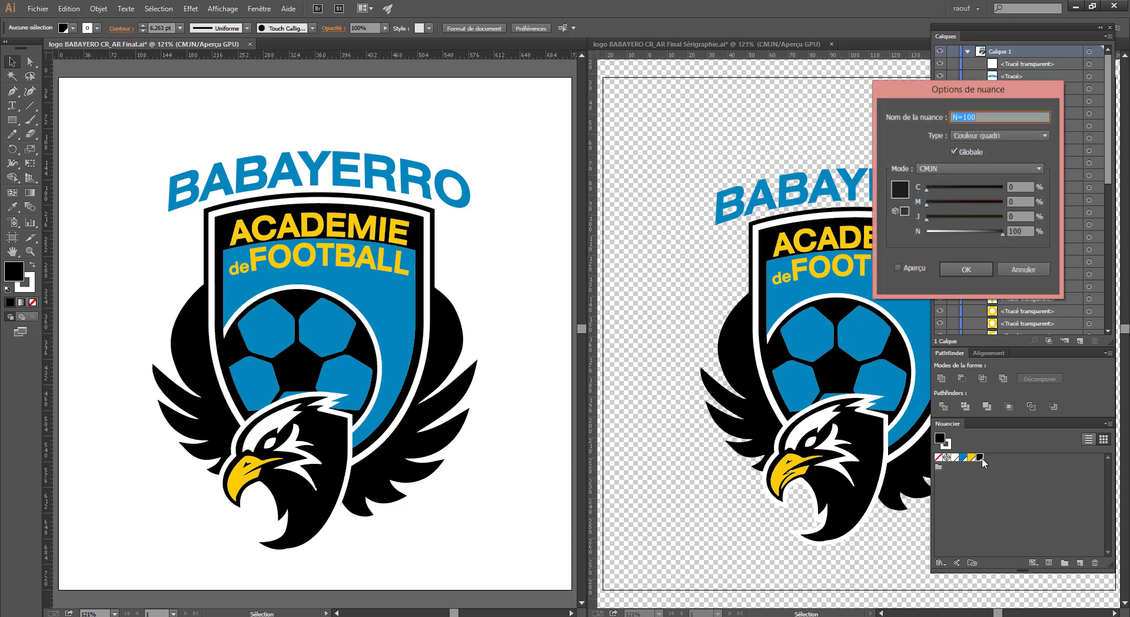
{"action": "left_click", "coordinate": [963, 233]}
{"action": "left_click", "coordinate": [968, 202]}
{"action": "left_click", "coordinate": [899, 267]}
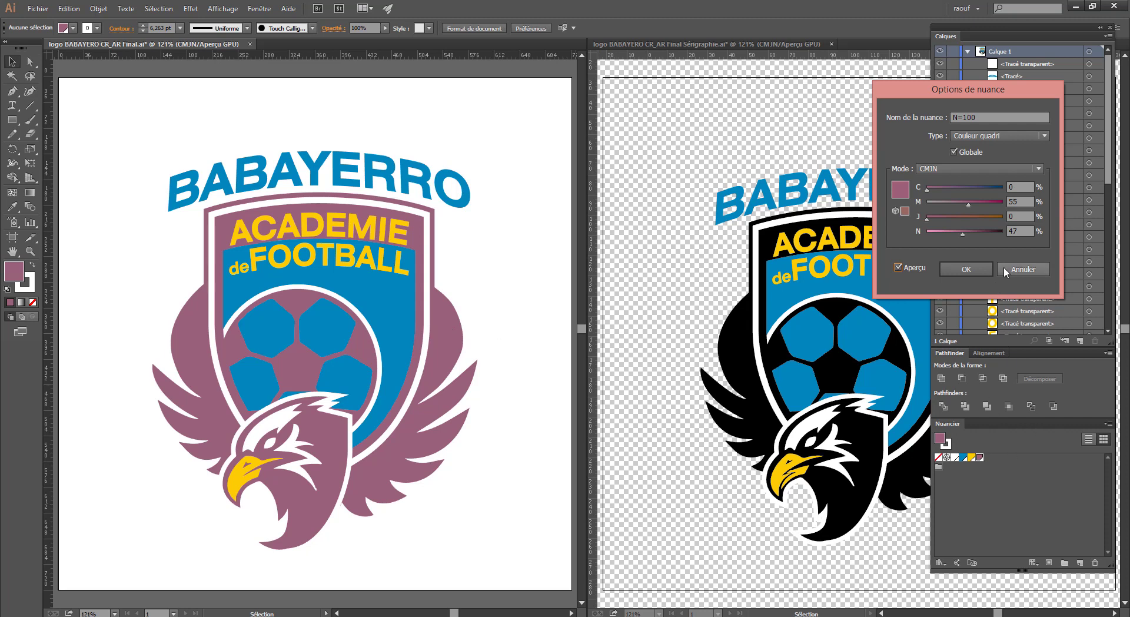
{"action": "left_click", "coordinate": [1022, 269]}
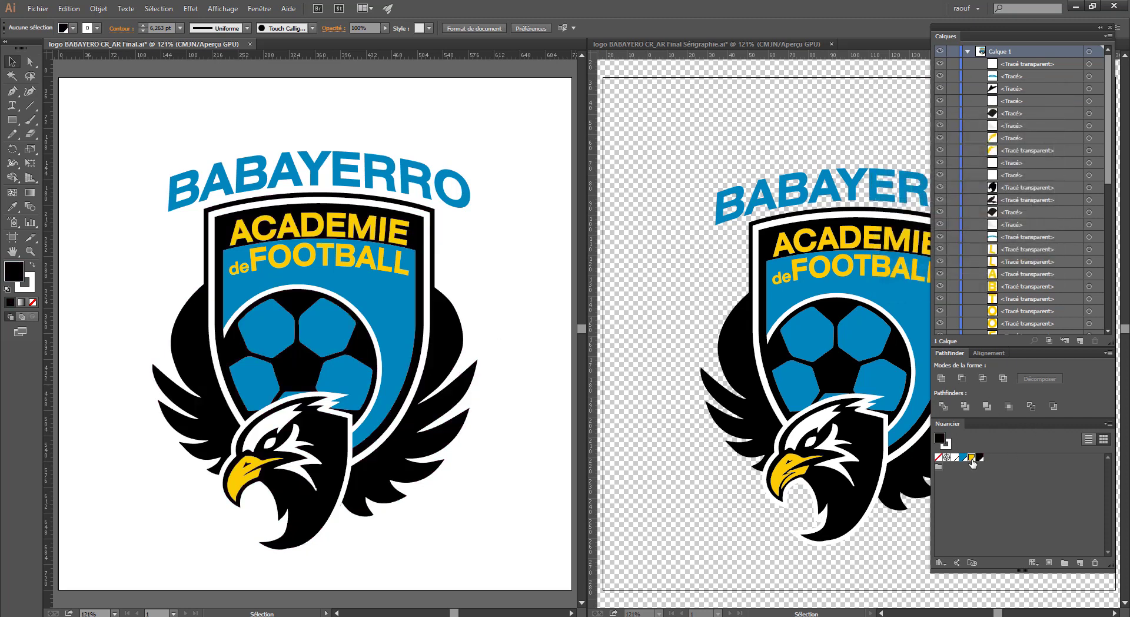
Preview the global yellow swatch with M=59 to test the lettering and beak, and discard the change.
{"action": "double_click", "coordinate": [972, 457]}
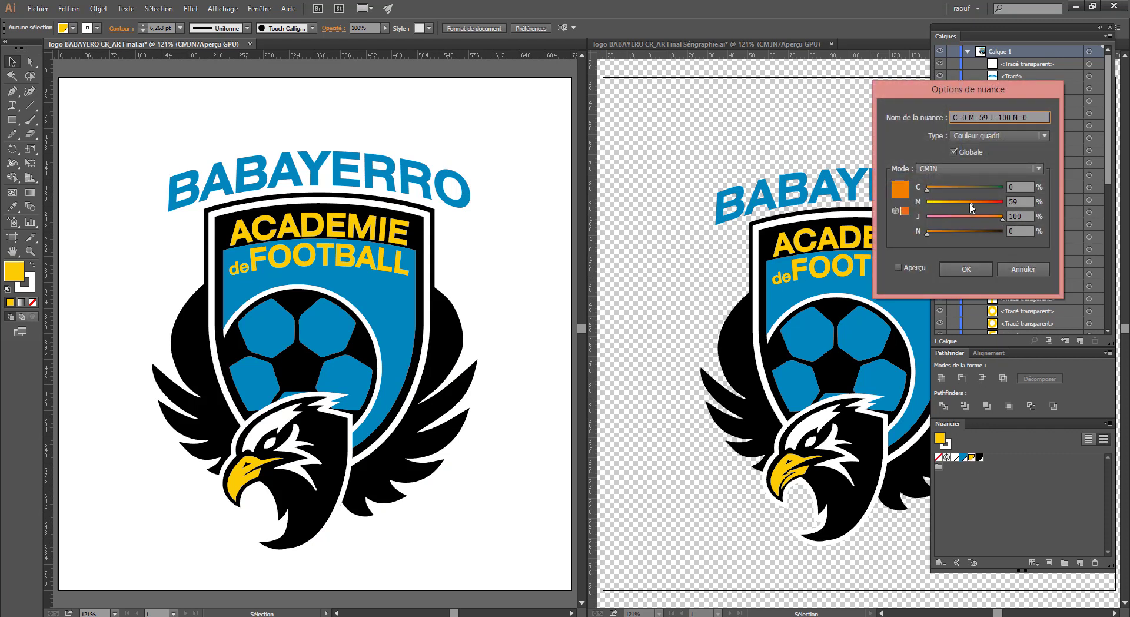
{"action": "left_click", "coordinate": [898, 268]}
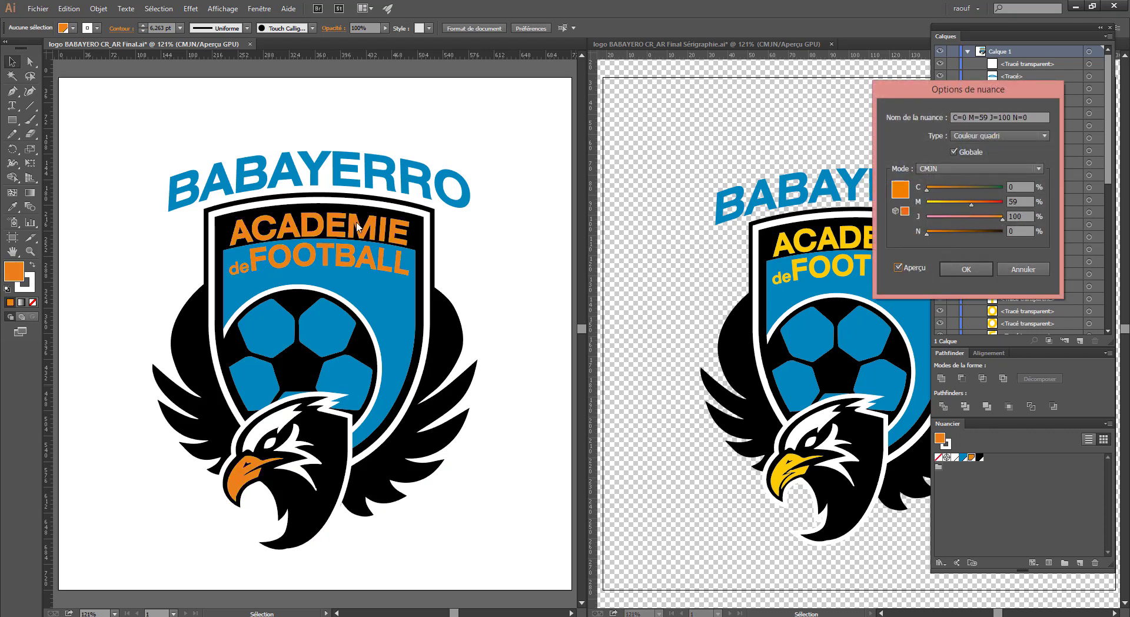
{"action": "left_click", "coordinate": [1023, 268]}
Preview the global blue swatch with J=85 to test the name, shield and football pentagons, and discard the change.
{"action": "double_click", "coordinate": [963, 459]}
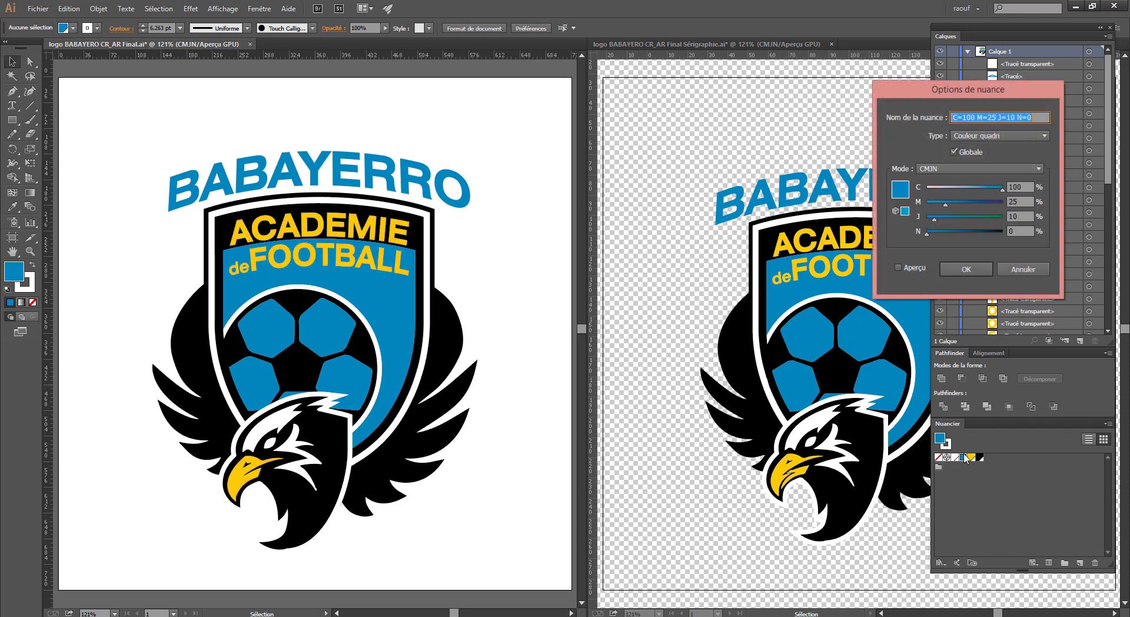
{"action": "left_click_drag", "start_coordinate": [979, 221], "coordinate": [985, 225]}
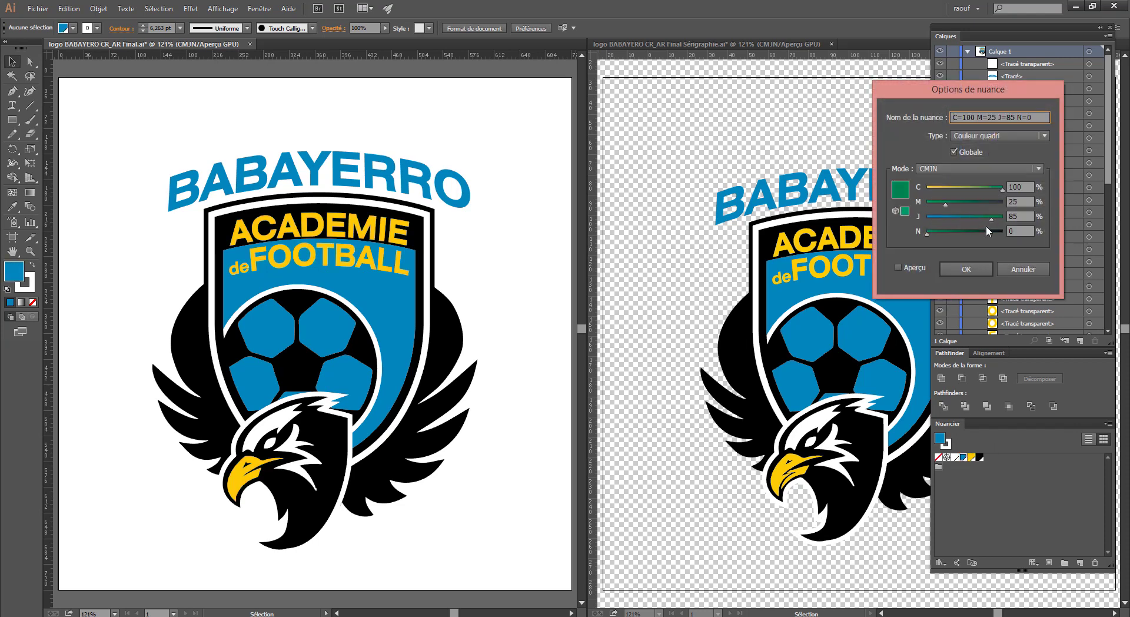
{"action": "left_click", "coordinate": [898, 267]}
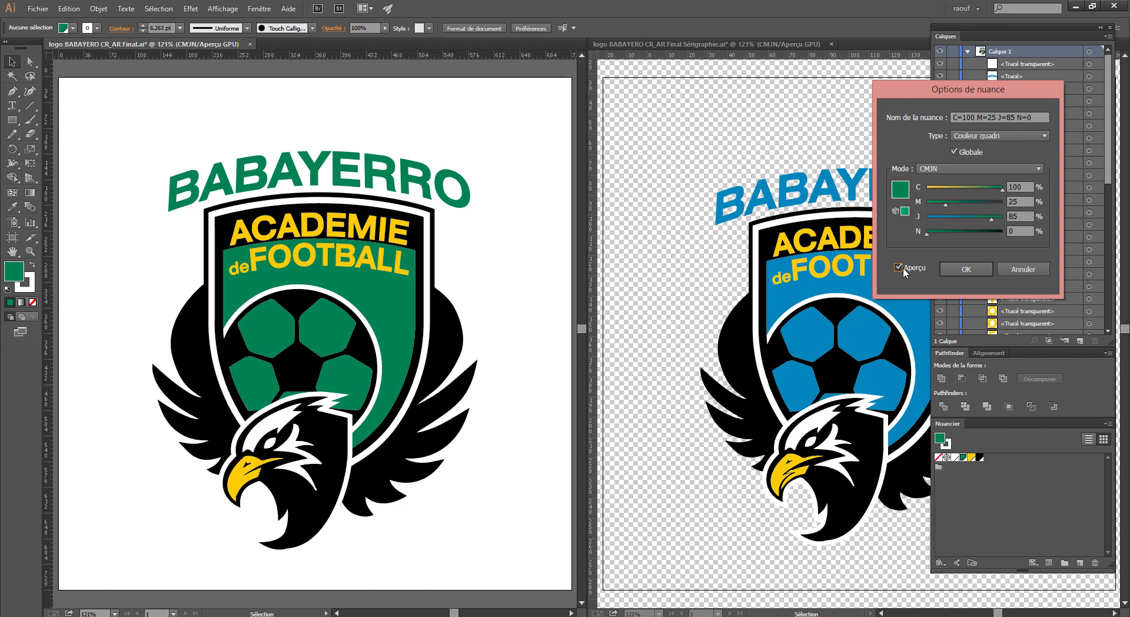
{"action": "left_click", "coordinate": [902, 267]}
{"action": "left_click", "coordinate": [903, 268]}
{"action": "left_click", "coordinate": [902, 267]}
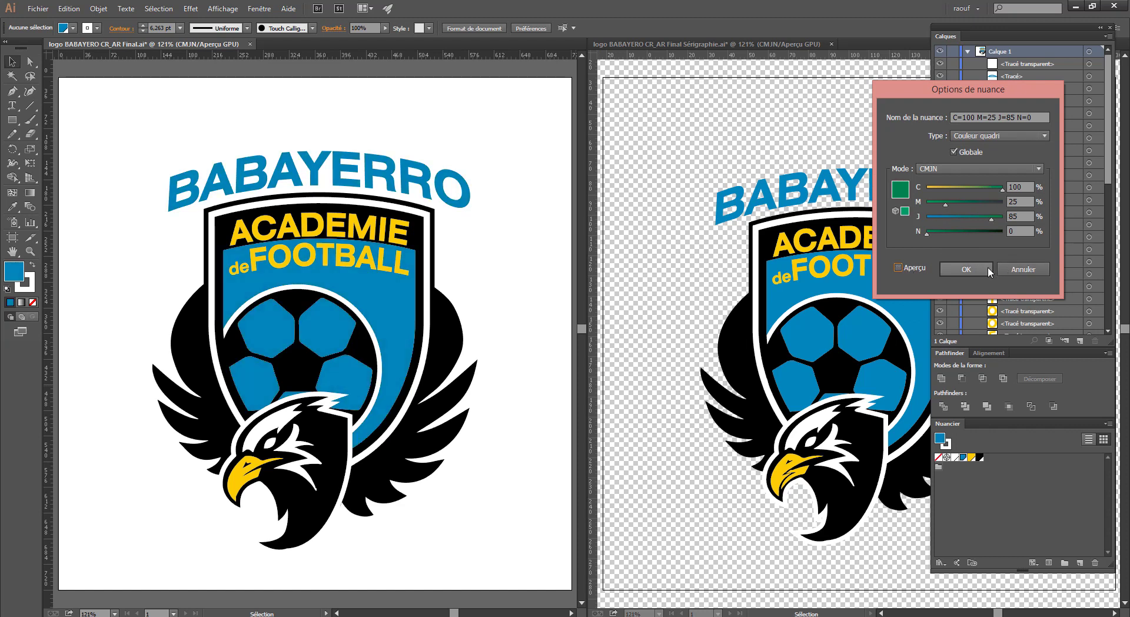
{"action": "left_click", "coordinate": [1008, 270]}
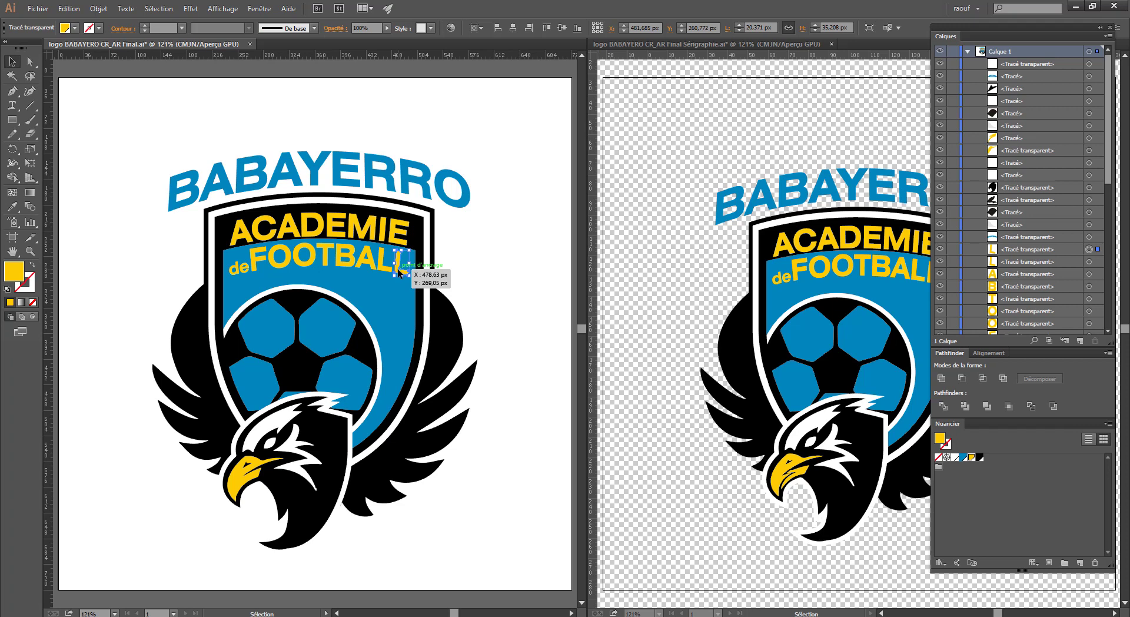
Select every object sharing the yellow fill of the FOOTBALL lettering, combine them into one compound path, and clear the selection.
{"action": "left_click", "coordinate": [886, 28]}
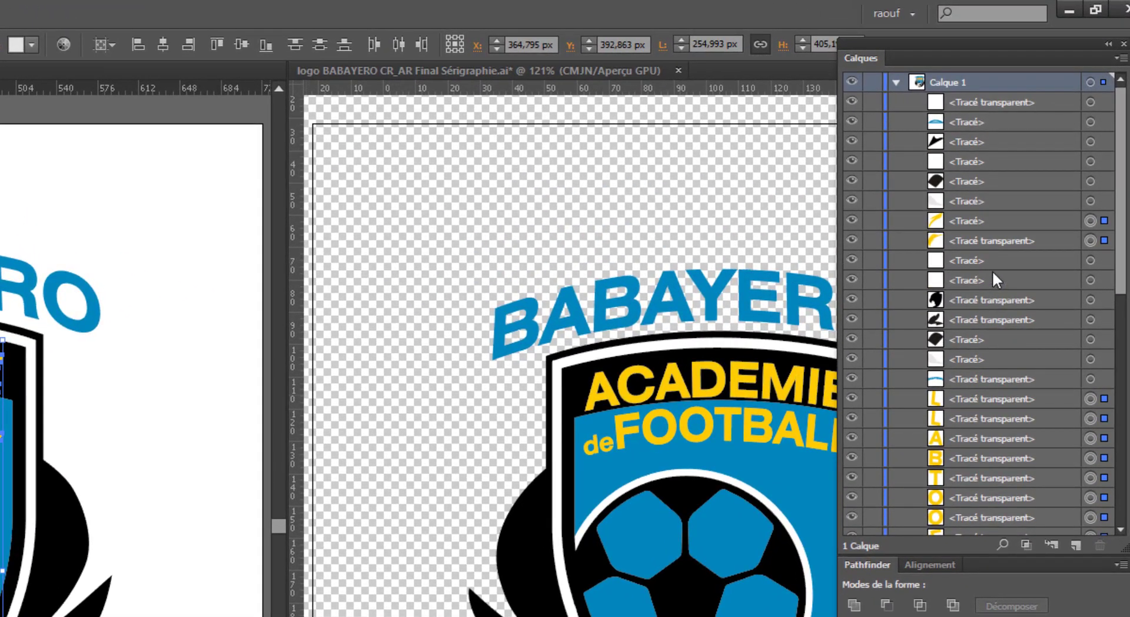
{"action": "scroll", "coordinate": [1074, 130], "scroll_direction": "down", "scroll_amount": 5}
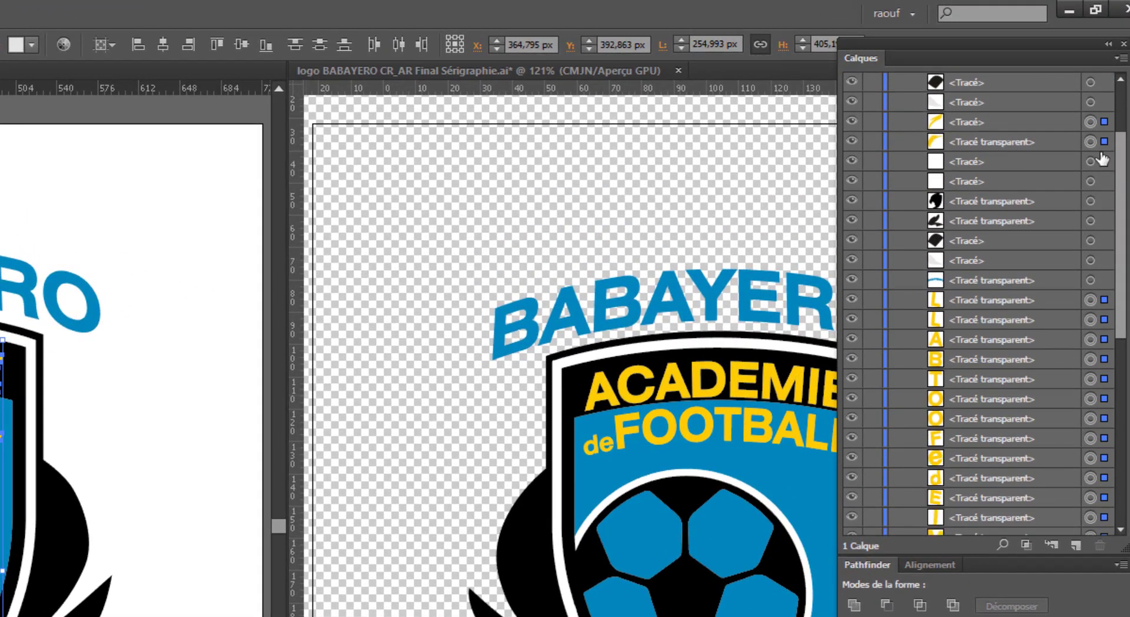
{"action": "left_click_drag", "start_coordinate": [1117, 357], "coordinate": [1121, 307]}
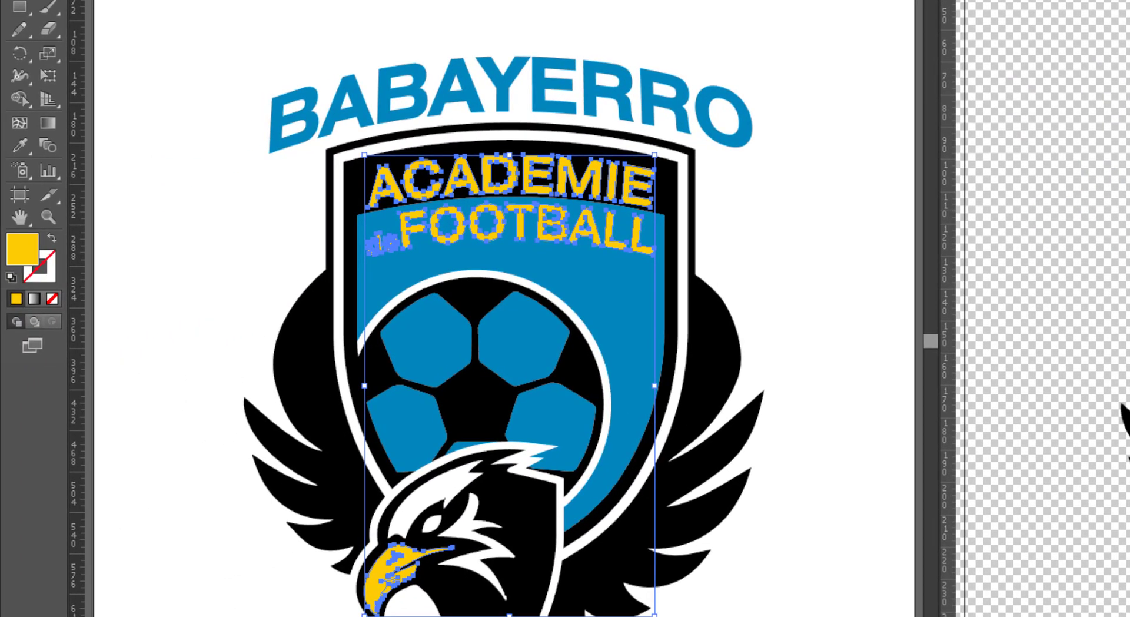
{"action": "left_click", "coordinate": [156, 1]}
{"action": "mouse_move", "coordinate": [241, 445]}
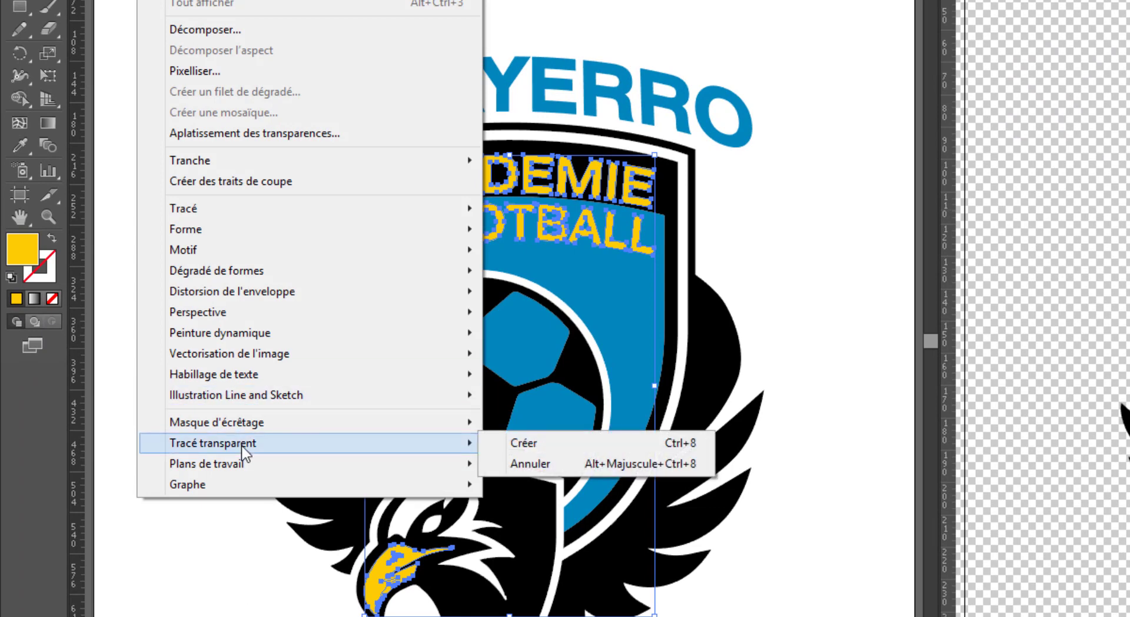
{"action": "left_click", "coordinate": [509, 443]}
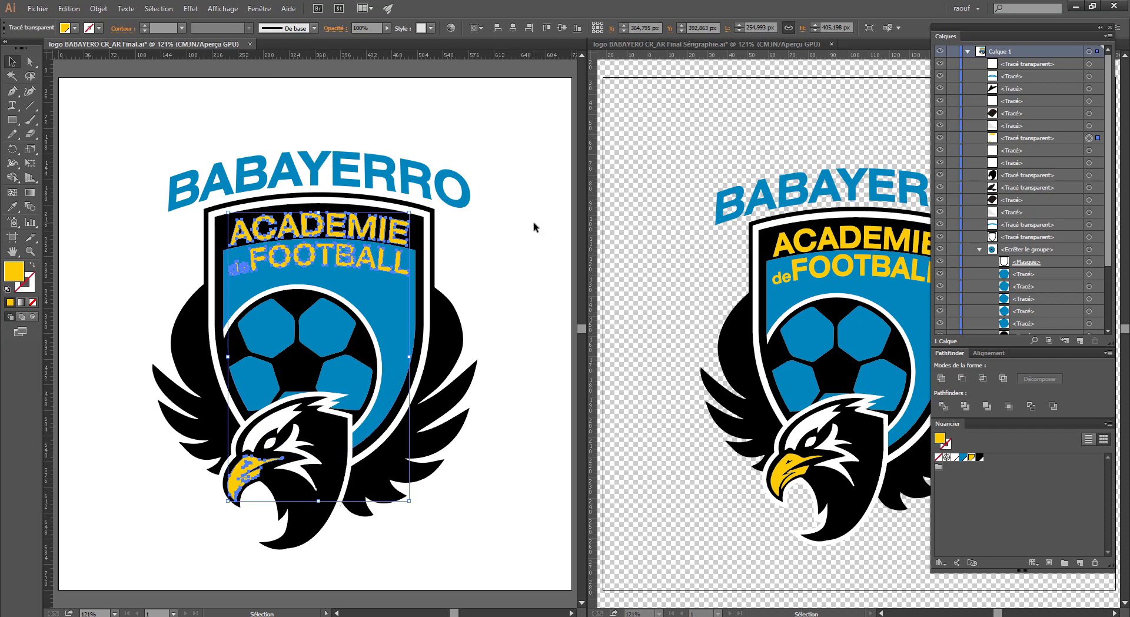
{"action": "left_click", "coordinate": [519, 211]}
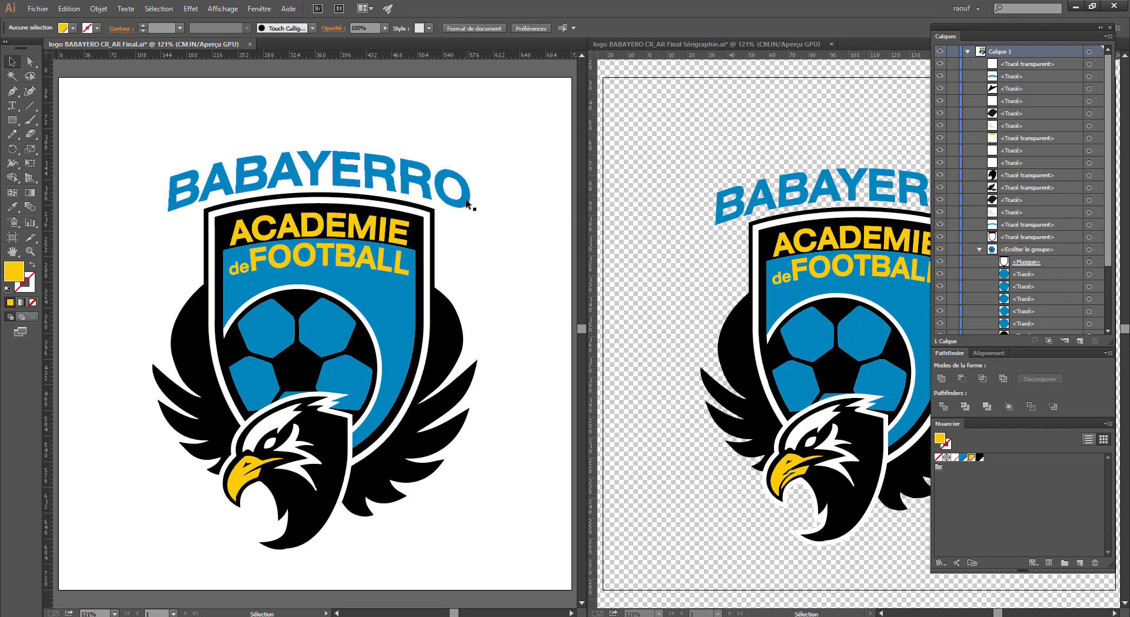
Bring the yellow compound path to the front of the layer and toggle its visibility to check its contents.
{"action": "left_click", "coordinate": [395, 237]}
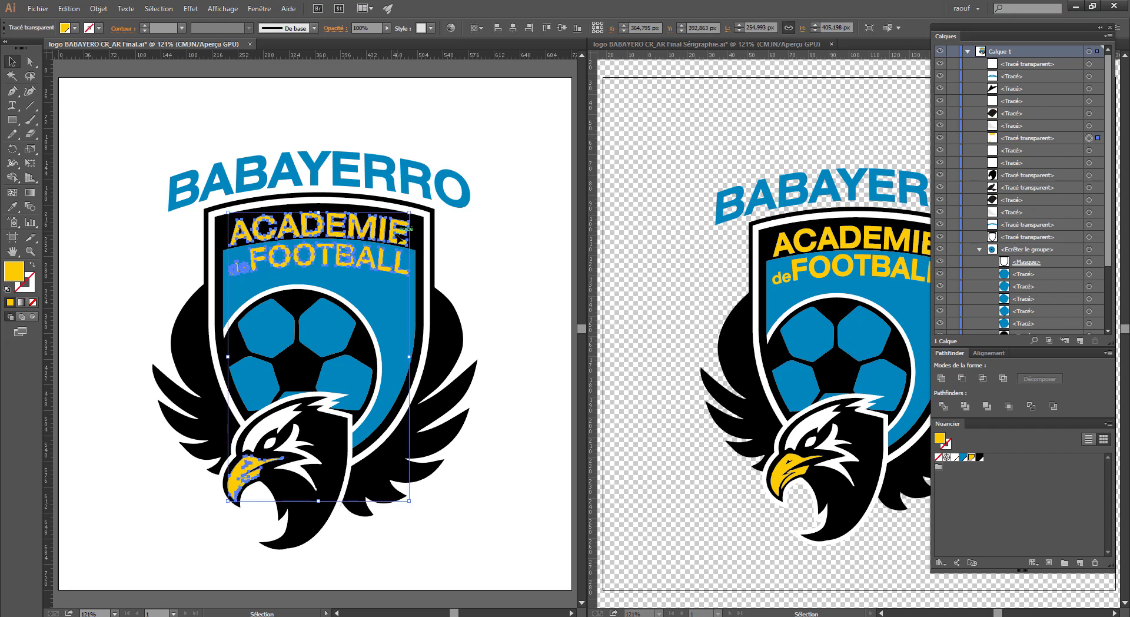
{"action": "right_click", "coordinate": [391, 235]}
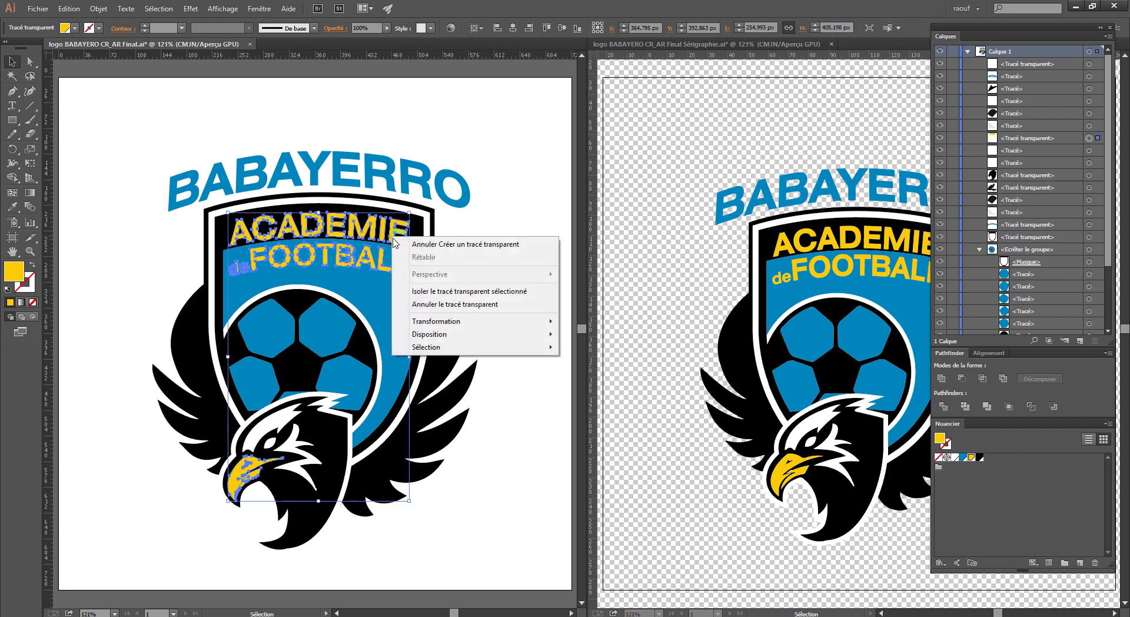
{"action": "mouse_move", "coordinate": [444, 334]}
{"action": "left_click", "coordinate": [347, 334]}
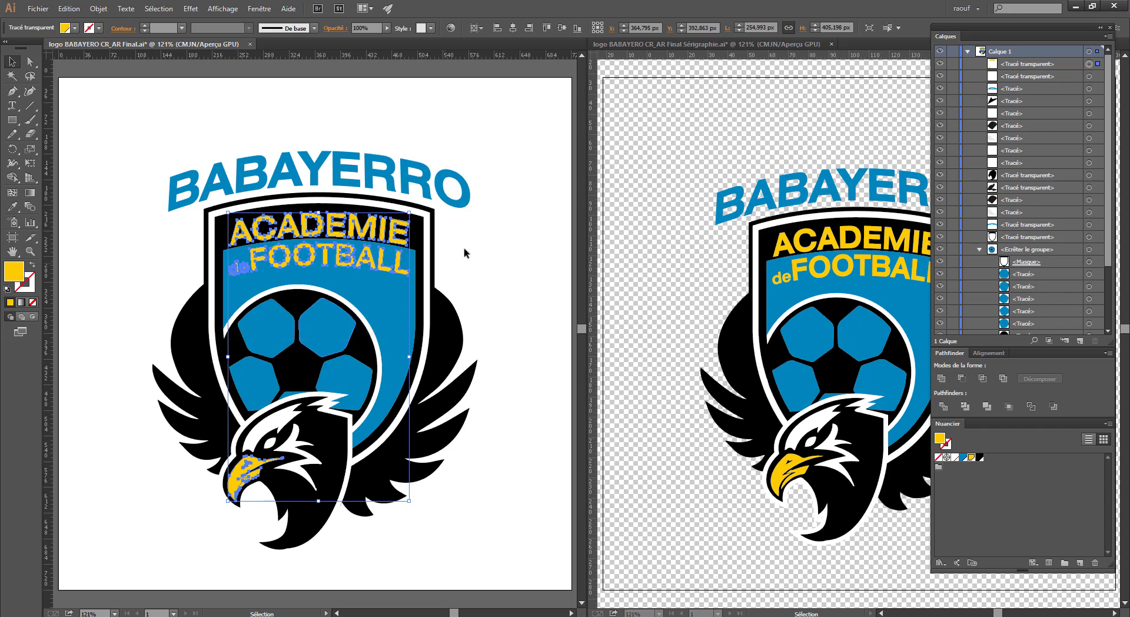
{"action": "left_click", "coordinate": [939, 63]}
{"action": "left_click", "coordinate": [939, 64]}
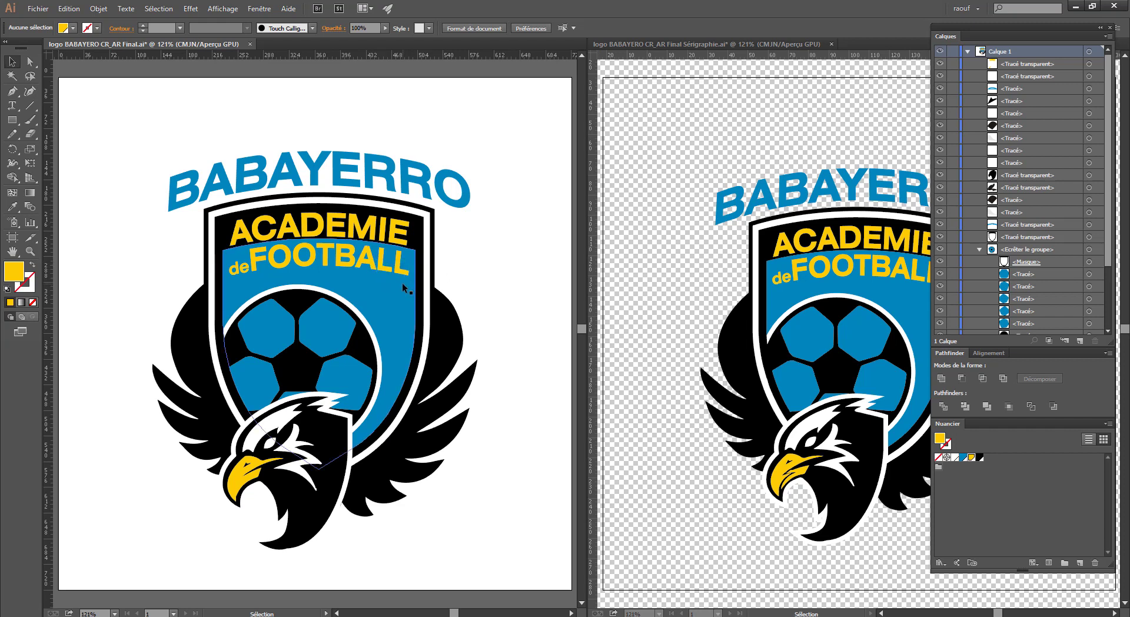
Select all objects sharing the BABAYERRO lettering's blue fill, examine their hidden outlines around the football and eagle, and clear the selection.
{"action": "left_click", "coordinate": [469, 206]}
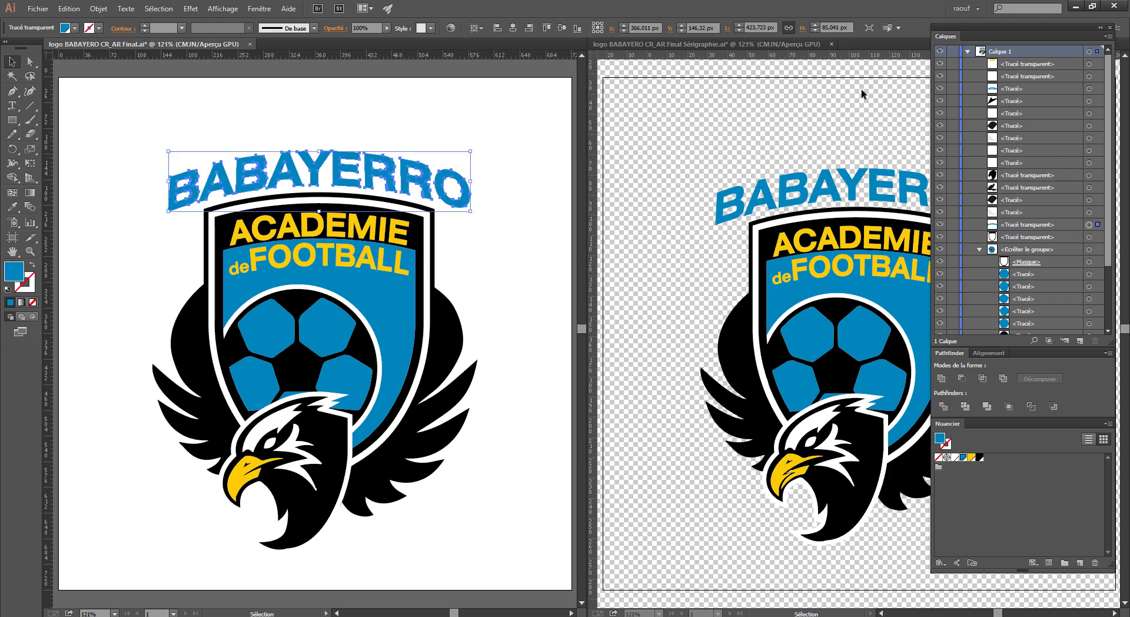
{"action": "left_click", "coordinate": [884, 30]}
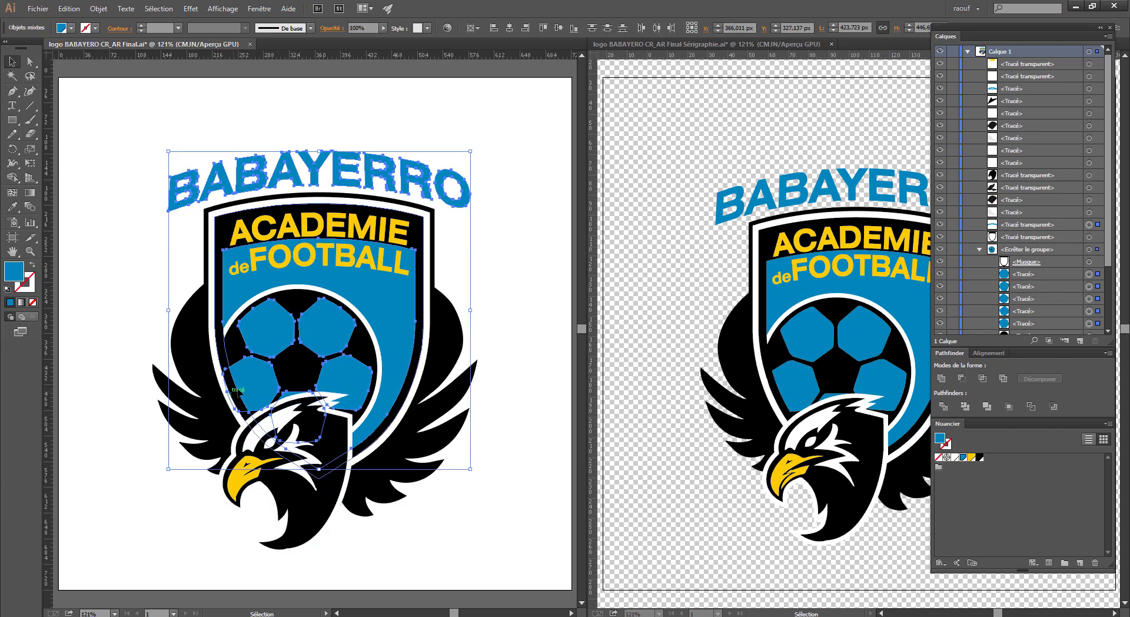
{"action": "left_click", "coordinate": [271, 412], "text": "ctrl"}
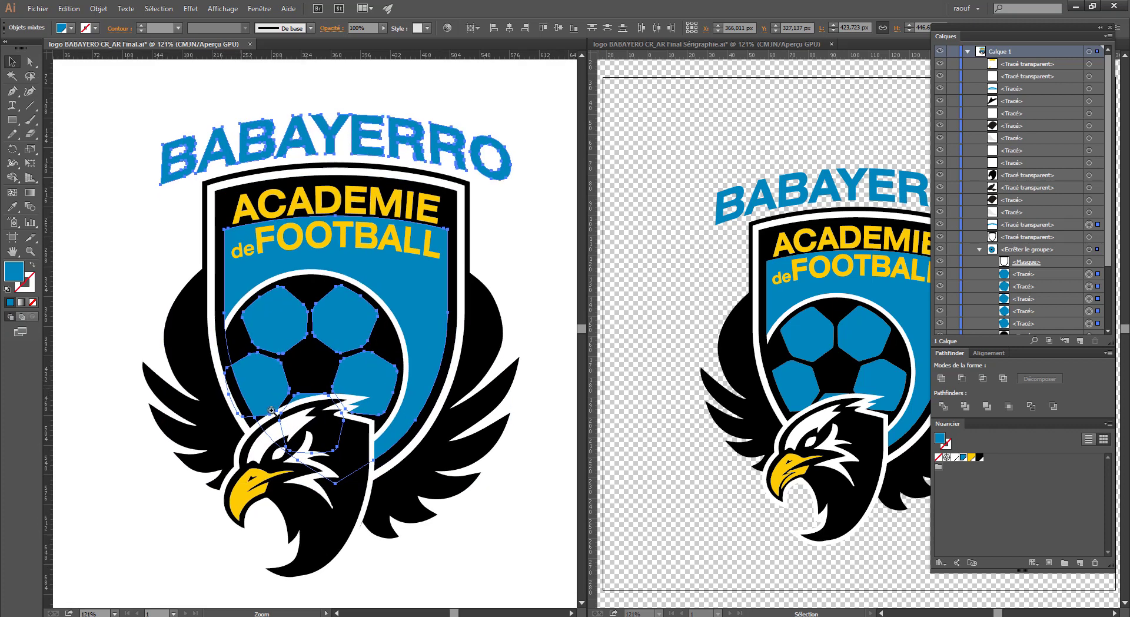
{"action": "left_click_drag", "start_coordinate": [385, 403], "coordinate": [360, 328]}
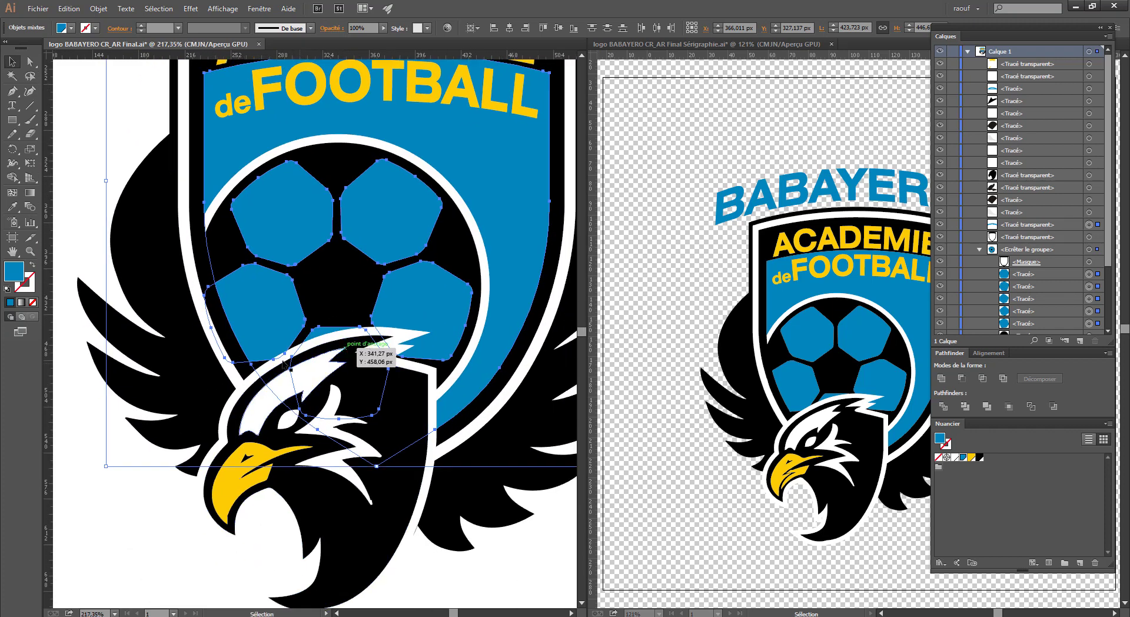
{"action": "left_click", "coordinate": [174, 517]}
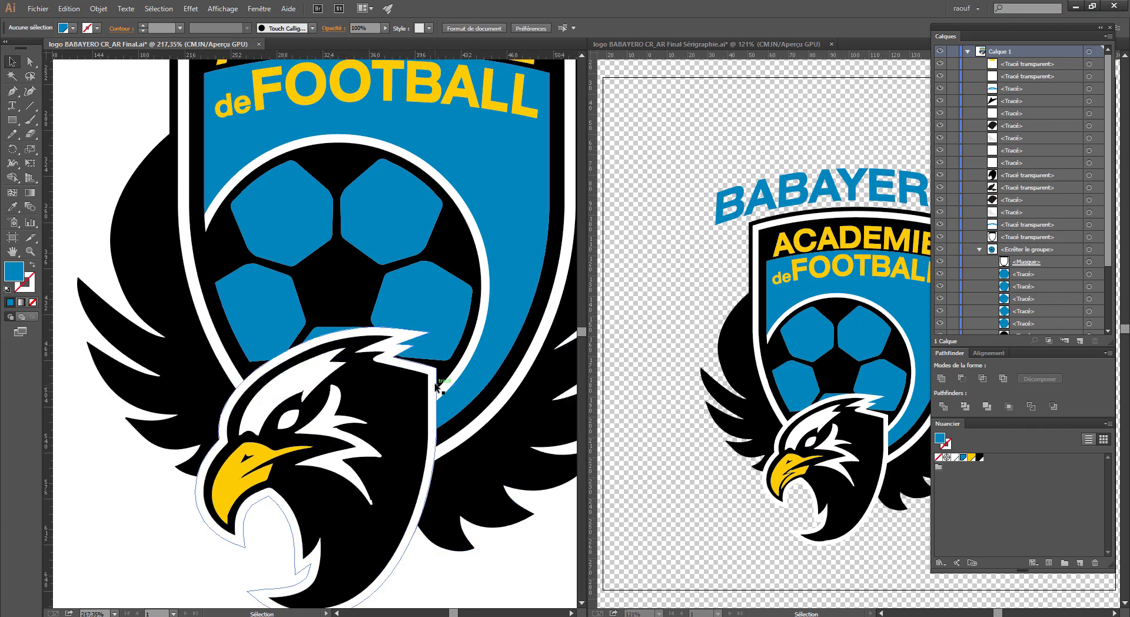
Examine the layer structure of the Final Sérigraphie document, and return to the Final document with the whole artboard in view.
{"action": "left_click", "coordinate": [669, 347]}
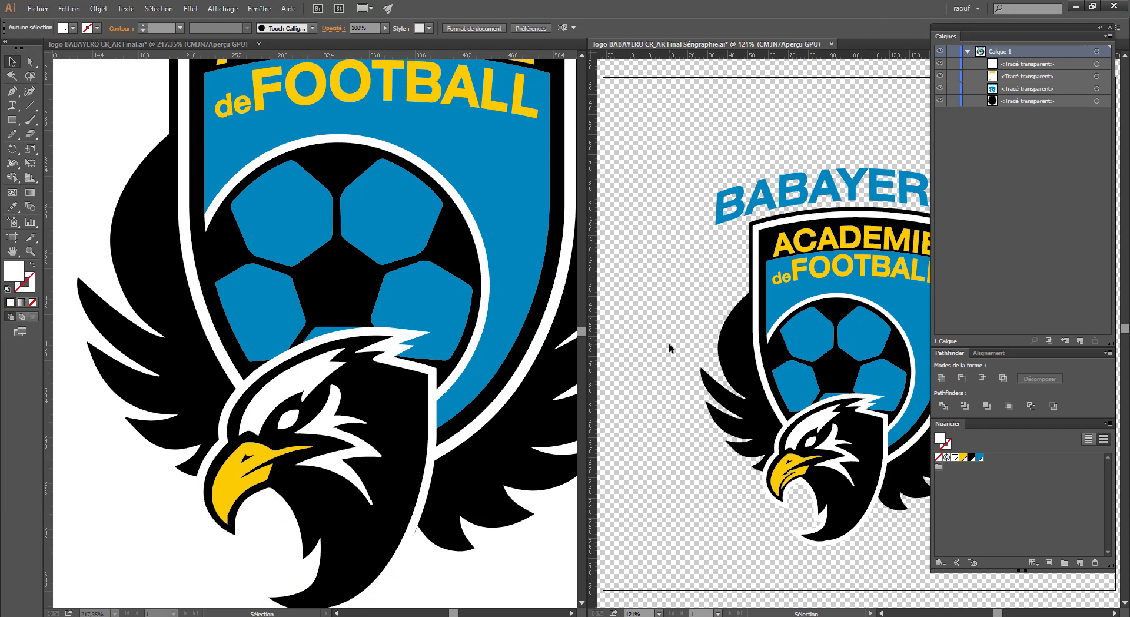
{"action": "key", "text": "ctrl+minus"}
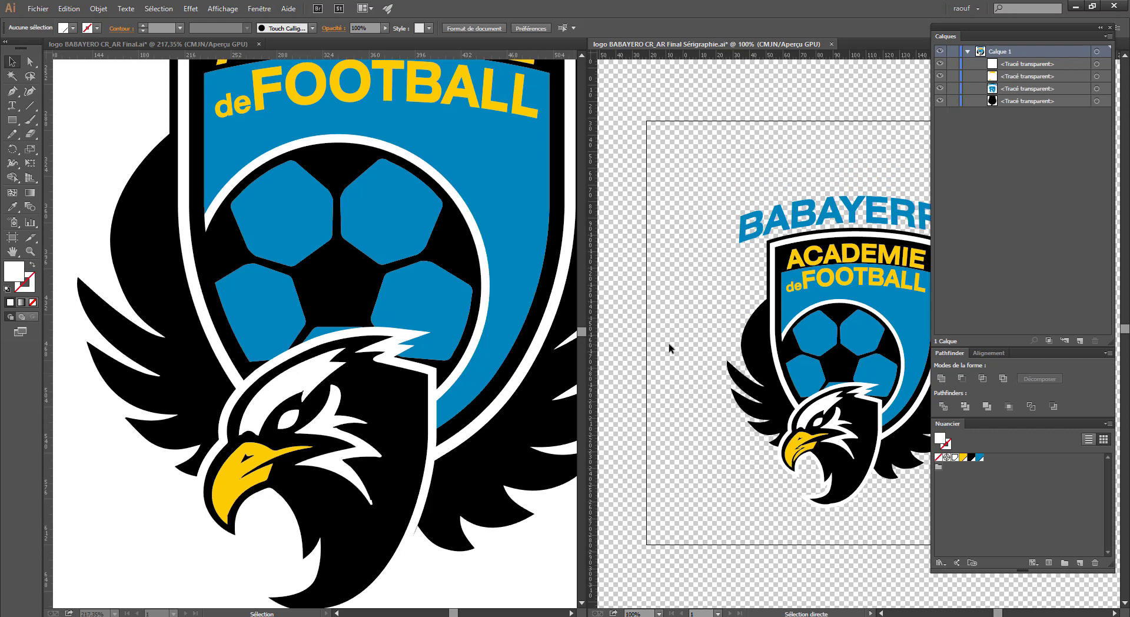
{"action": "key", "text": "ctrl+plus"}
{"action": "key", "text": "ctrl+Tab"}
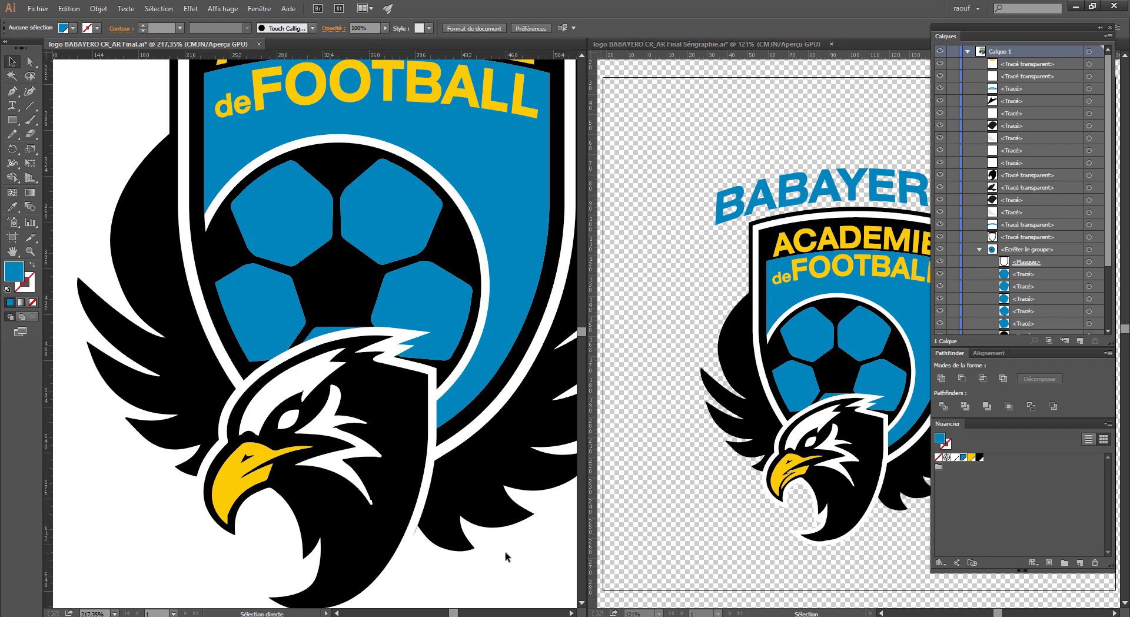
{"action": "key", "text": "ctrl+0"}
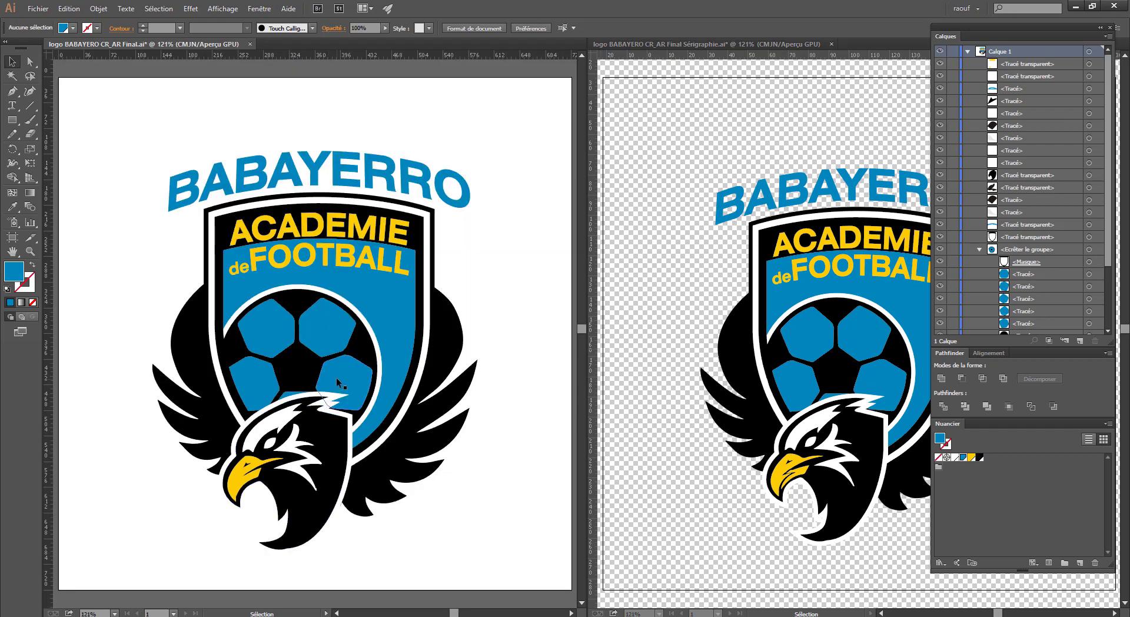
Select the football's clipping group, locate its mask and black circle among the layers, and isolate the group.
{"action": "left_click", "coordinate": [318, 336]}
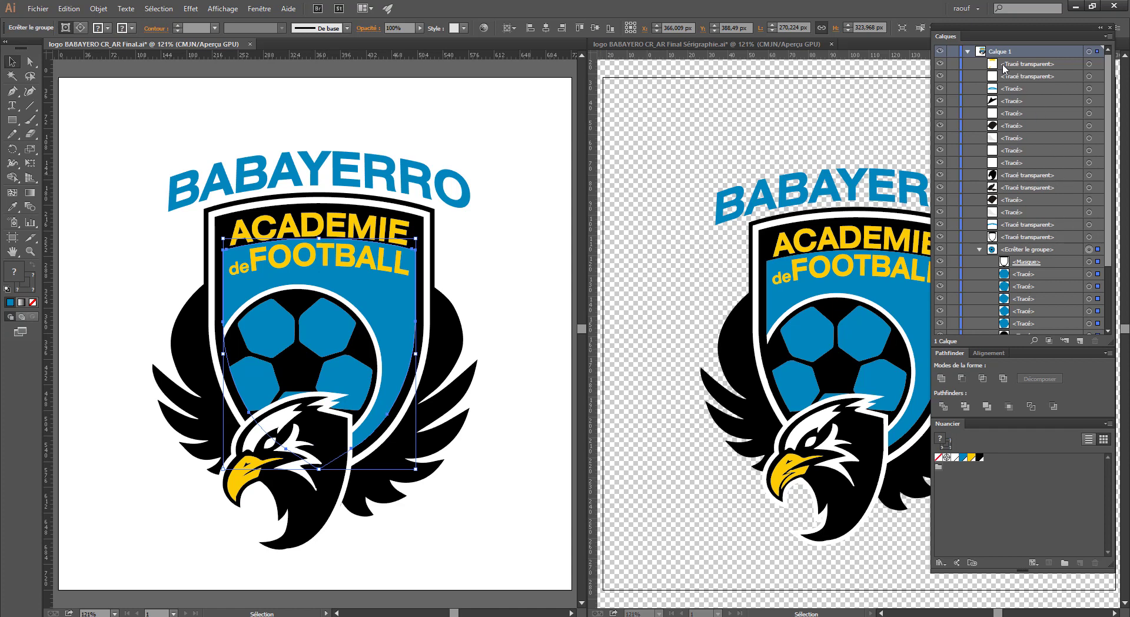
{"action": "left_click_drag", "start_coordinate": [1108, 224], "coordinate": [1108, 278]}
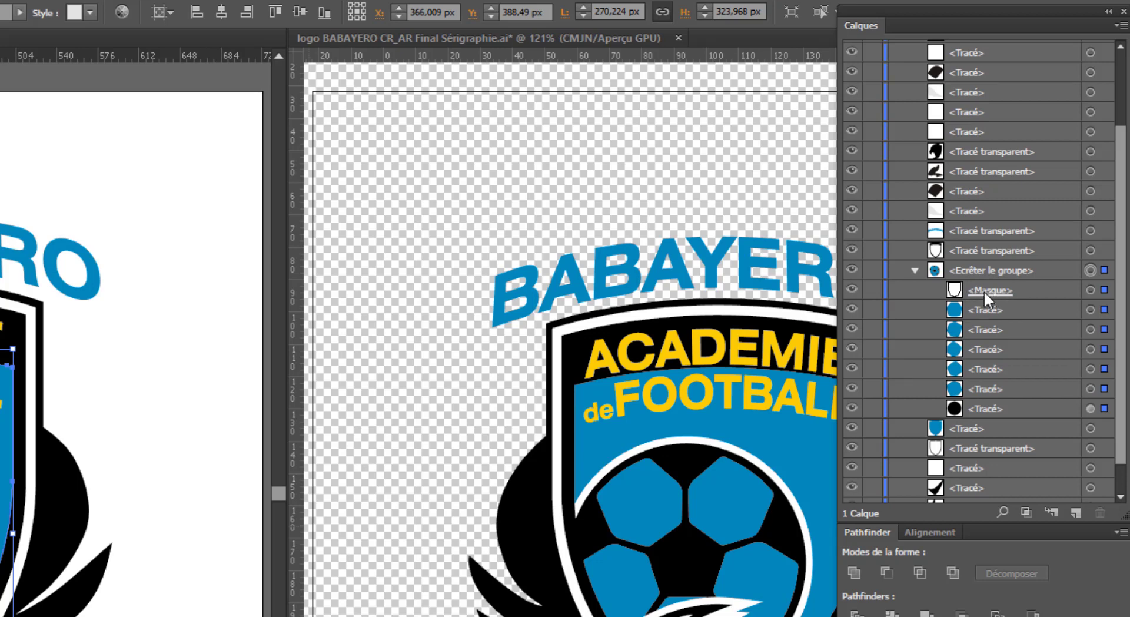
{"action": "left_click", "coordinate": [975, 407]}
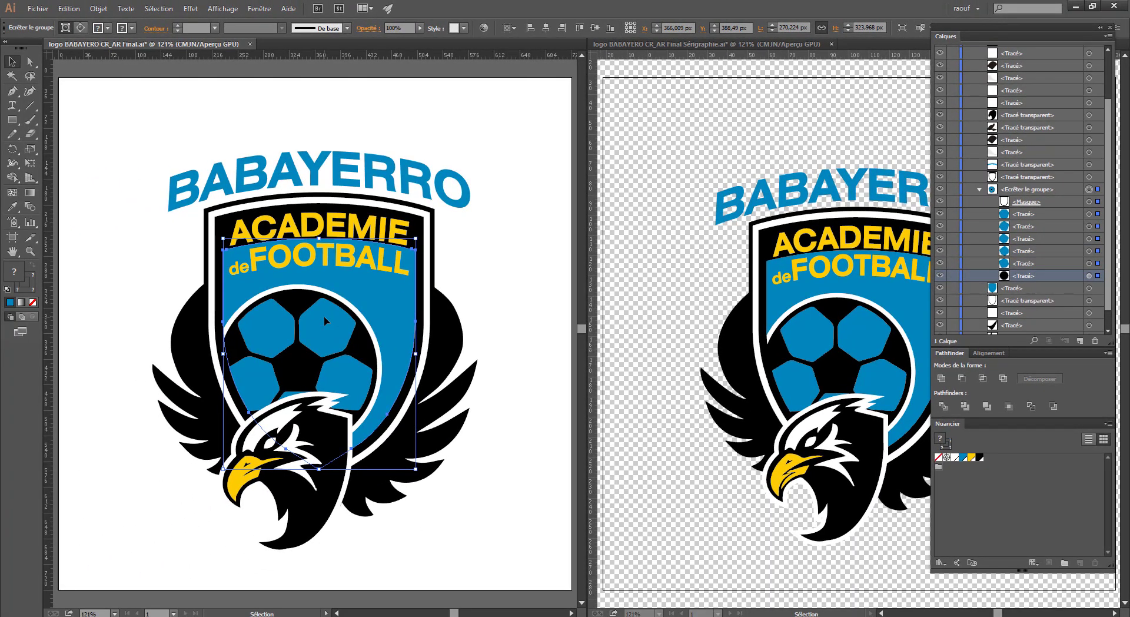
{"action": "right_click", "coordinate": [324, 318]}
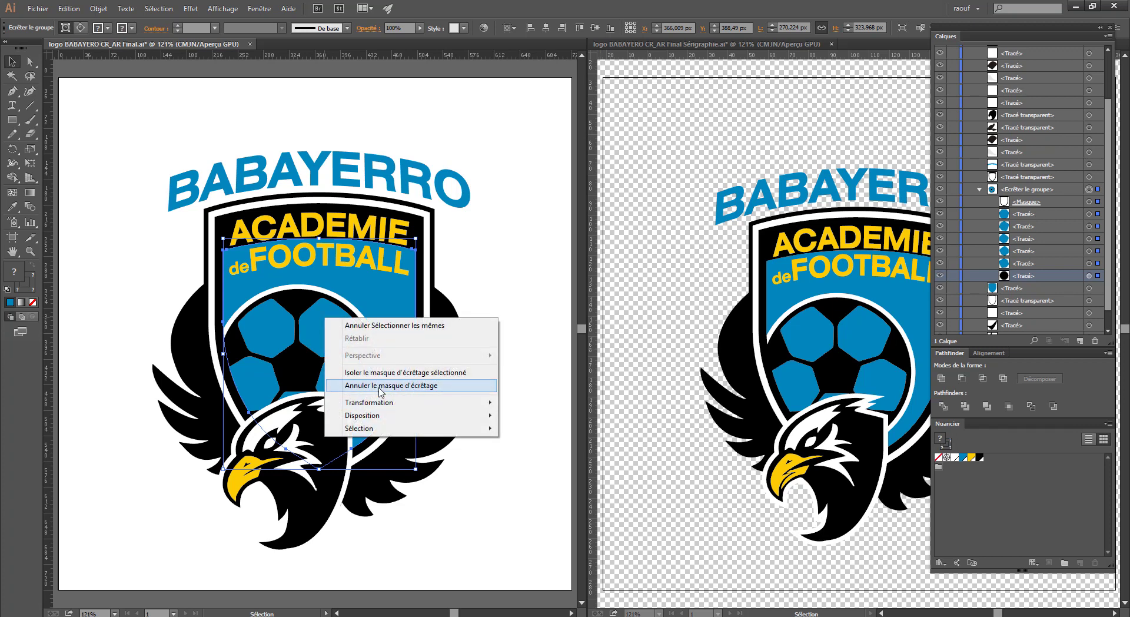
{"action": "left_click", "coordinate": [382, 372]}
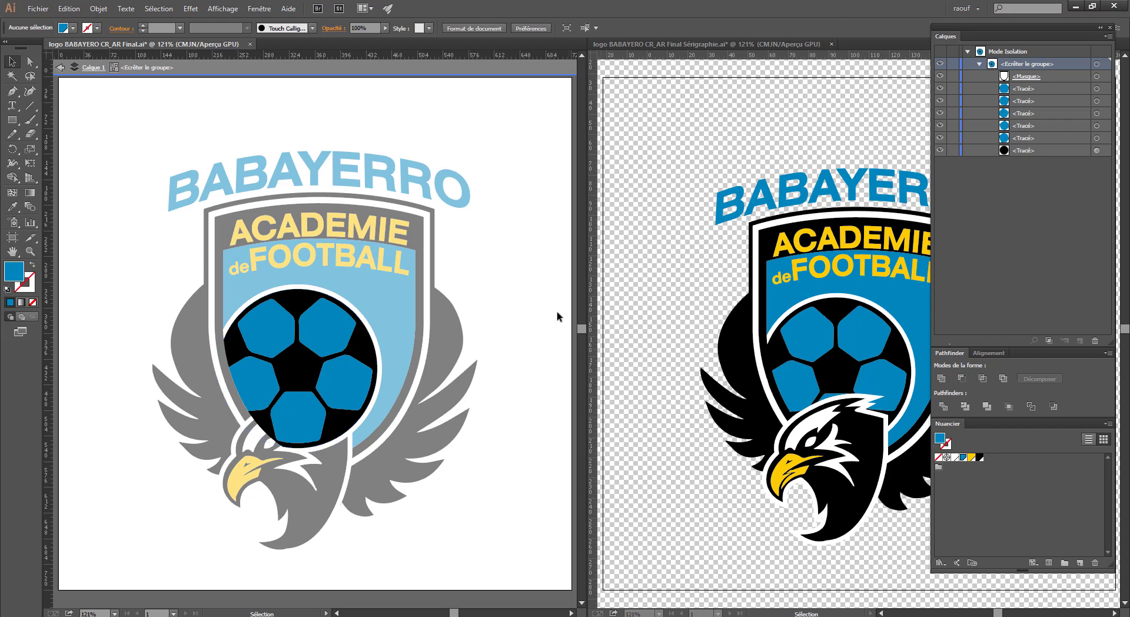
Select the isolated football's black circle, blue pentagons and clipping mask in turn to examine how the mask crops them.
{"action": "right_click", "coordinate": [331, 316]}
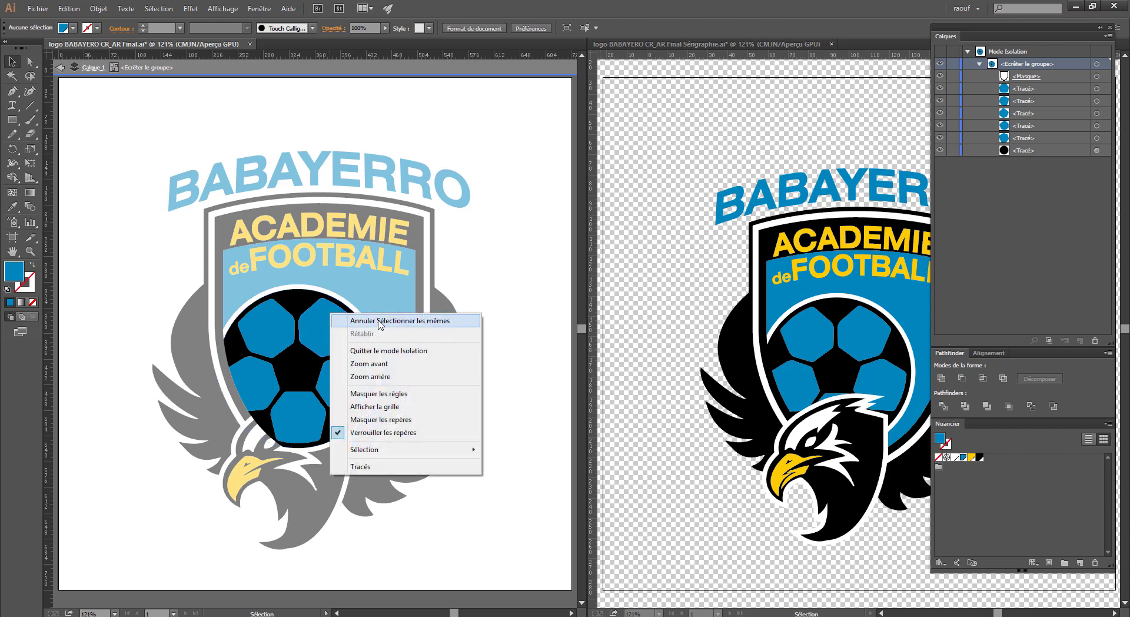
{"action": "left_click", "coordinate": [353, 320]}
{"action": "left_click", "coordinate": [353, 306]}
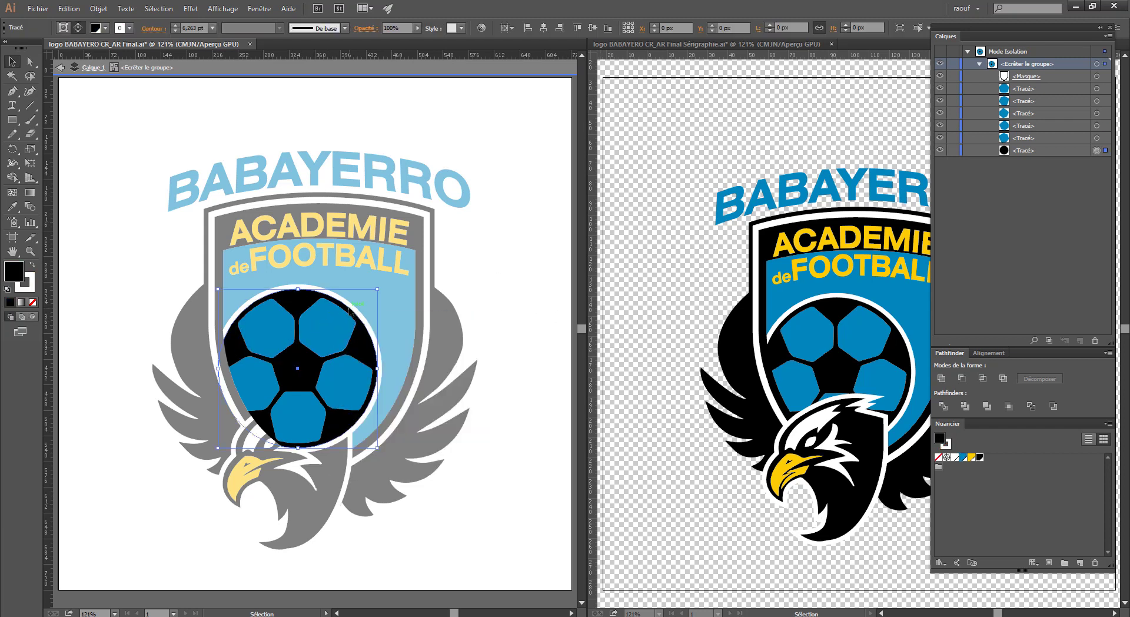
{"action": "left_click", "coordinate": [251, 385]}
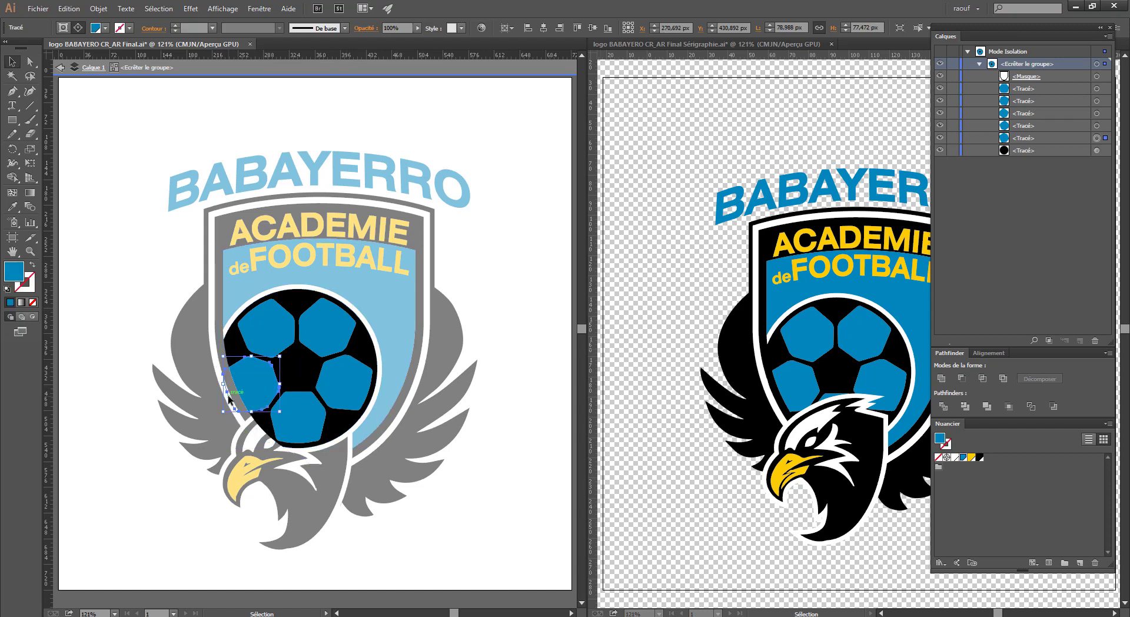
{"action": "left_click", "coordinate": [241, 344]}
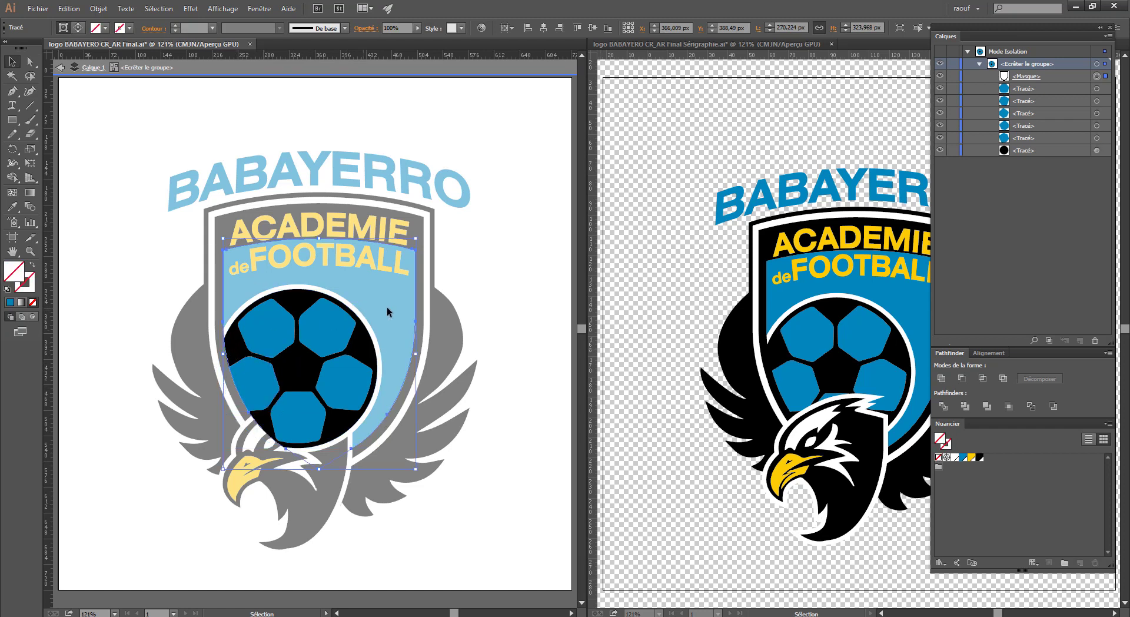
{"action": "left_click", "coordinate": [347, 324]}
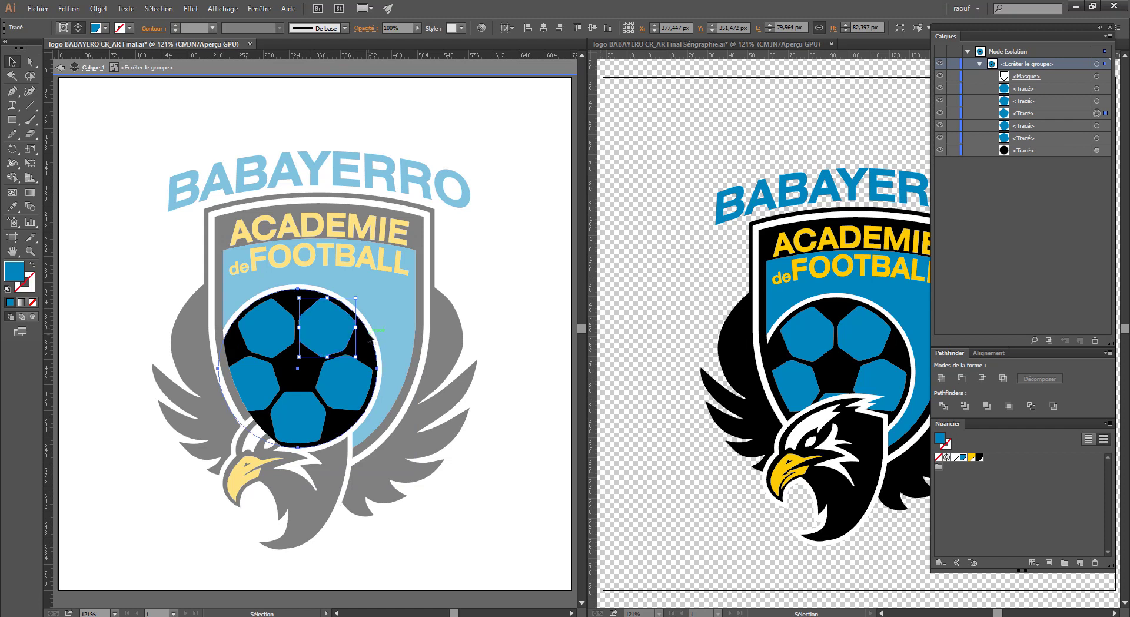
{"action": "left_click", "coordinate": [1104, 77]}
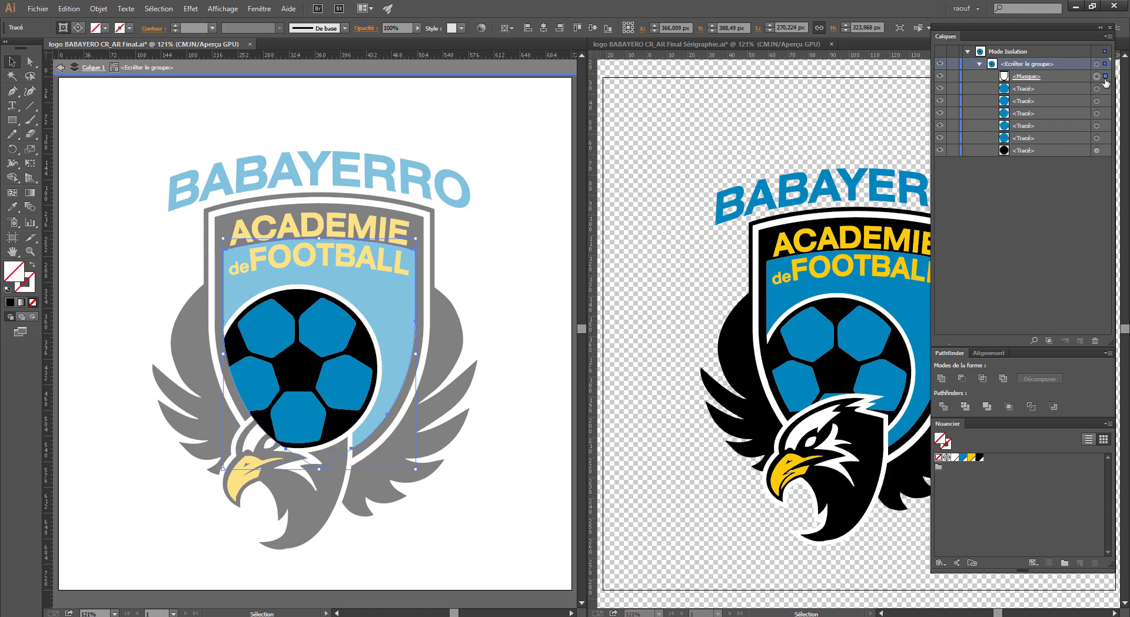
Exit isolation mode and release the clipping mask on the football's clipping group.
{"action": "right_click", "coordinate": [302, 308]}
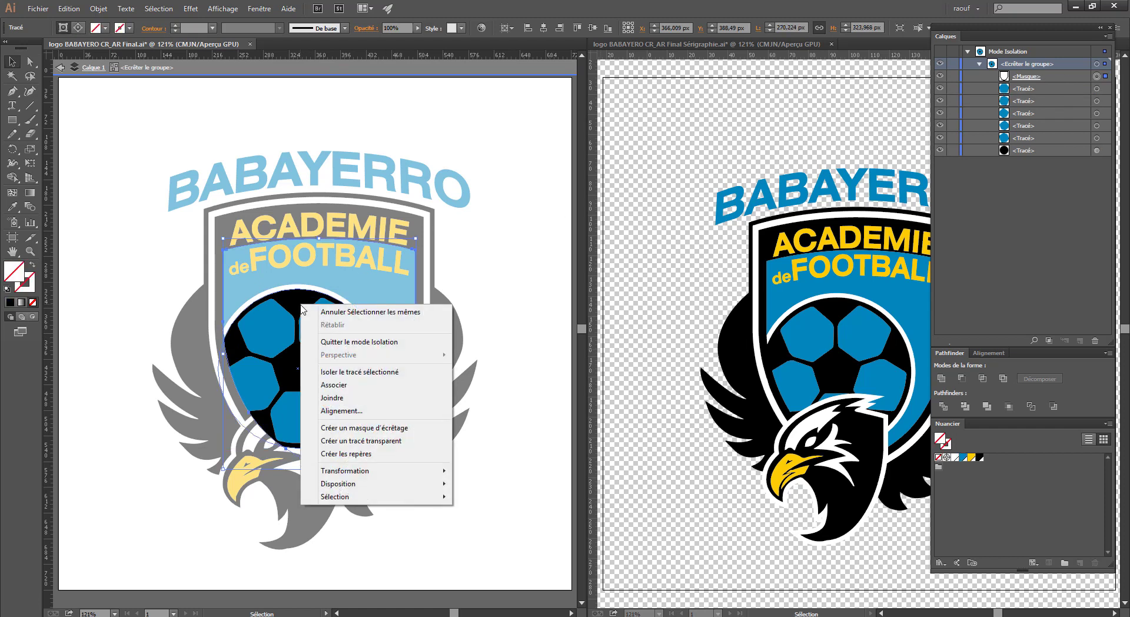
{"action": "left_click", "coordinate": [494, 327]}
{"action": "double_click", "coordinate": [495, 322]}
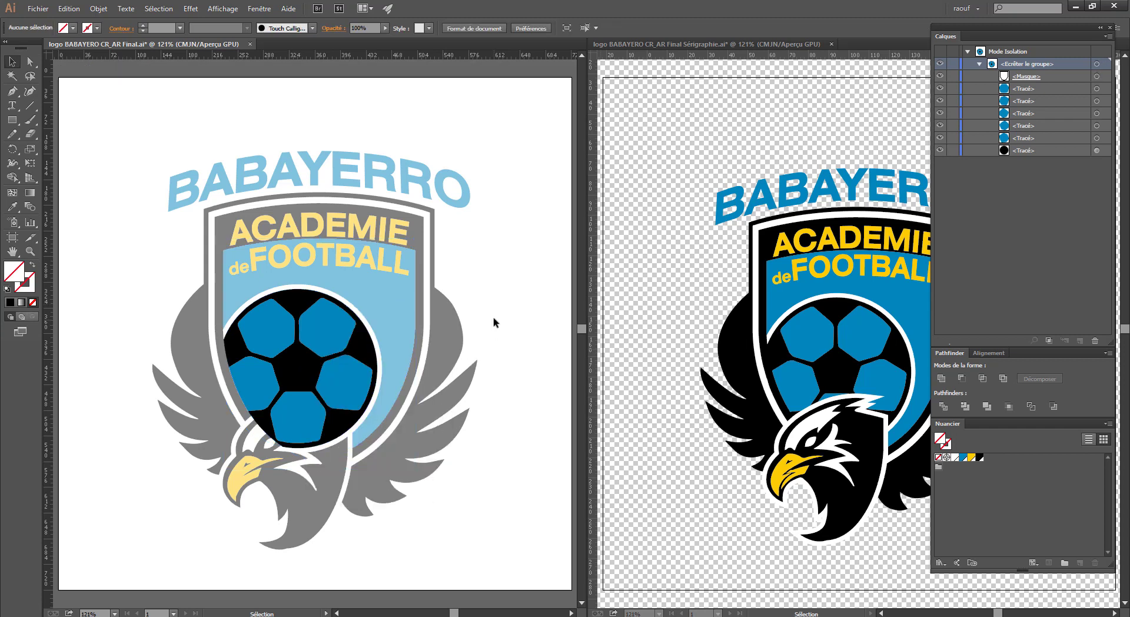
{"action": "left_click", "coordinate": [347, 337]}
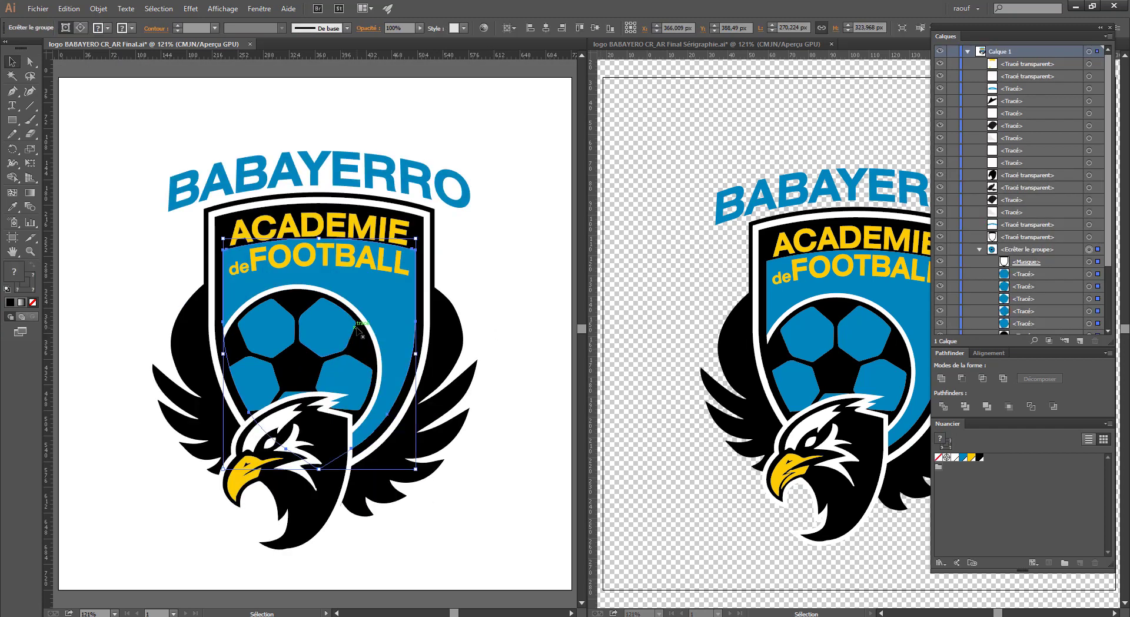
{"action": "right_click", "coordinate": [361, 333]}
{"action": "left_click", "coordinate": [414, 396]}
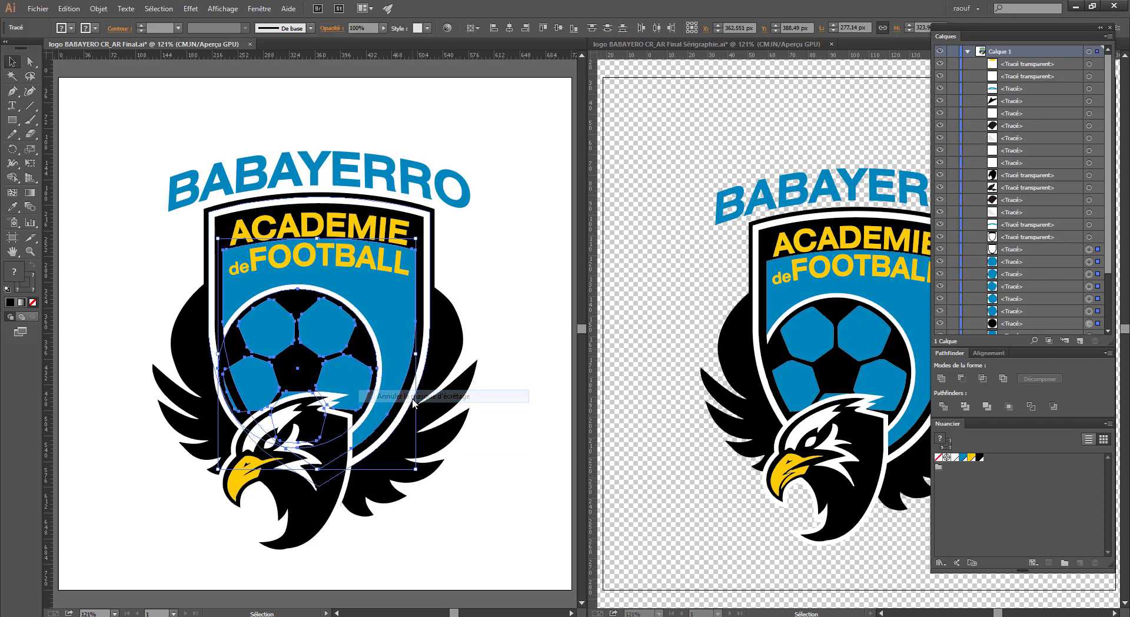
Group the released football shapes with their former mask path and isolate the new group.
{"action": "right_click", "coordinate": [331, 327]}
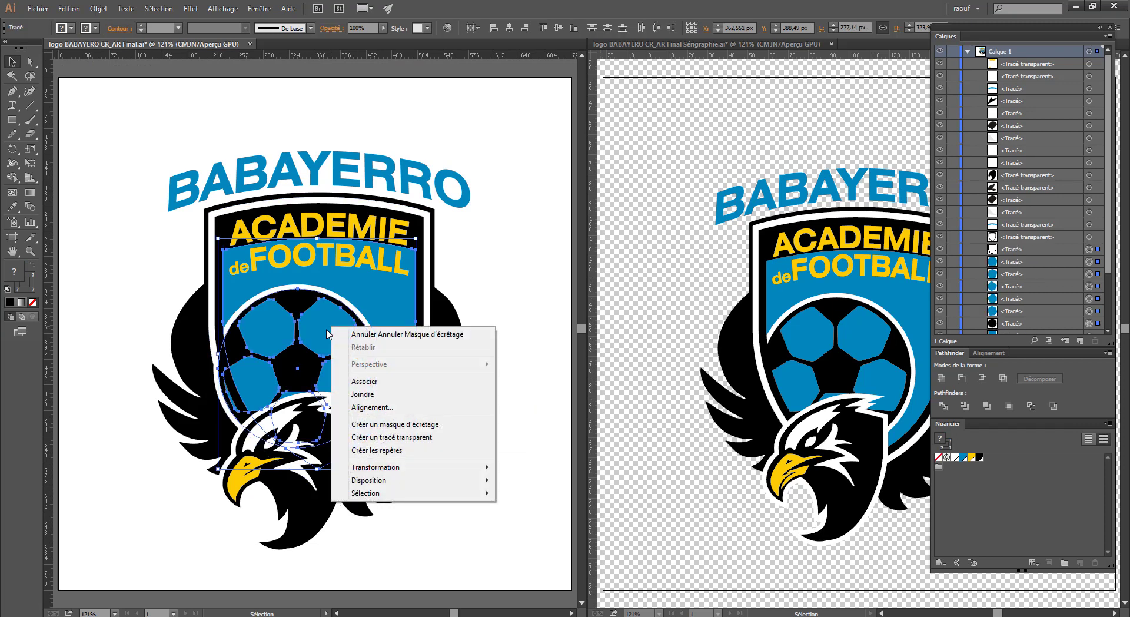
{"action": "left_click", "coordinate": [359, 382]}
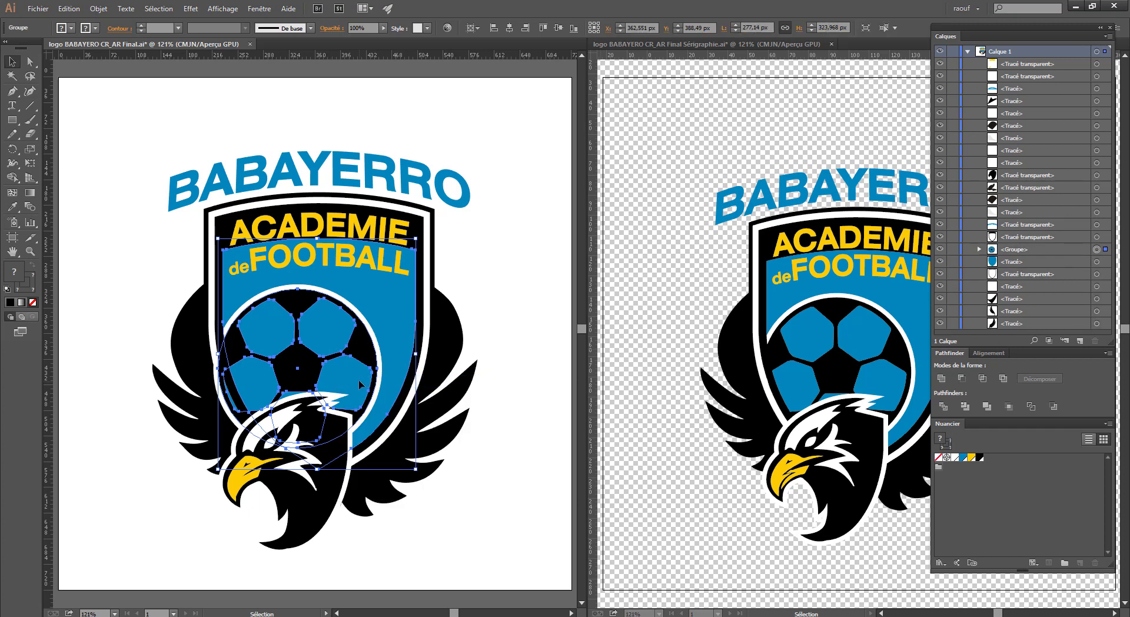
{"action": "right_click", "coordinate": [325, 319]}
{"action": "left_click", "coordinate": [354, 374]}
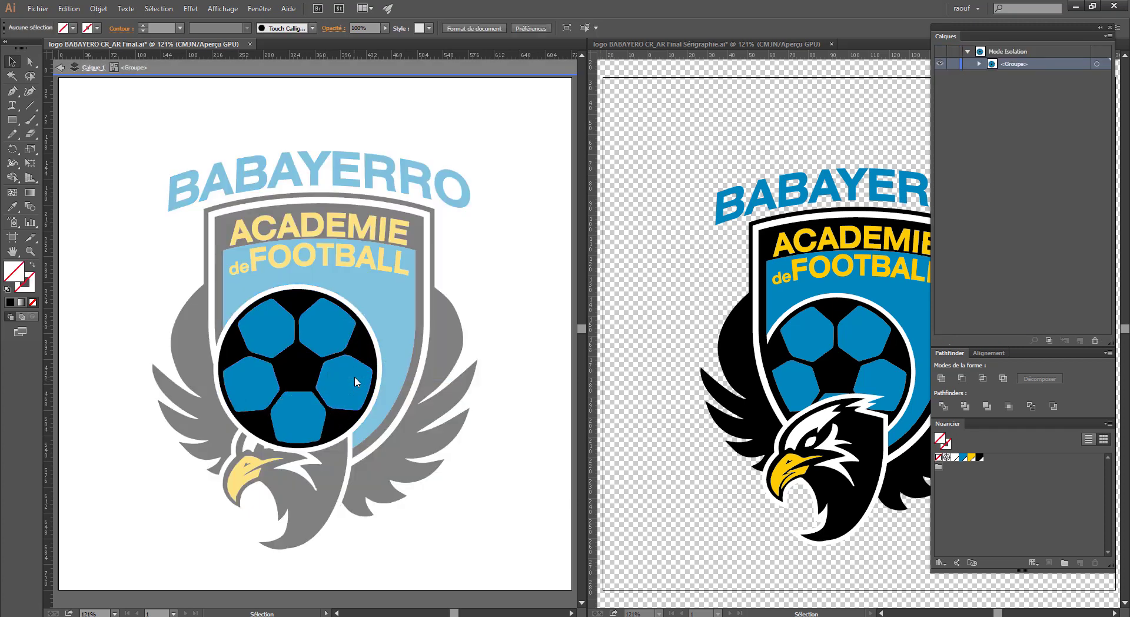
Select the former mask, black circle and lower-left pentagons, and remove the parts beyond the shield's left edge with Shape Builder.
{"action": "left_click", "coordinate": [226, 351]}
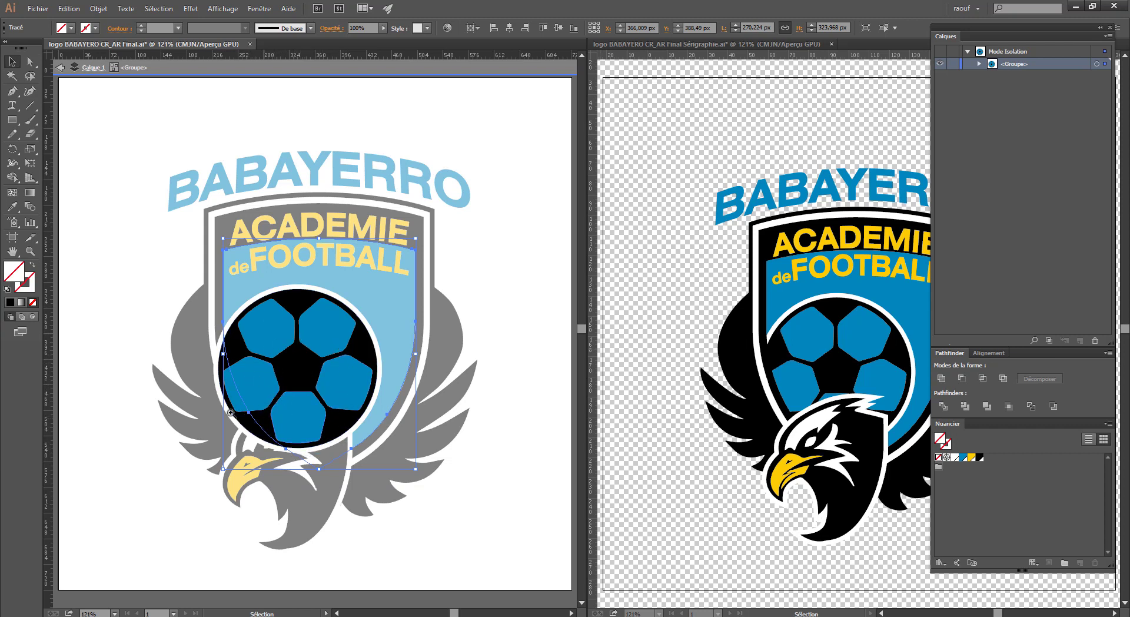
{"action": "left_click_drag", "start_coordinate": [194, 402], "coordinate": [349, 472]}
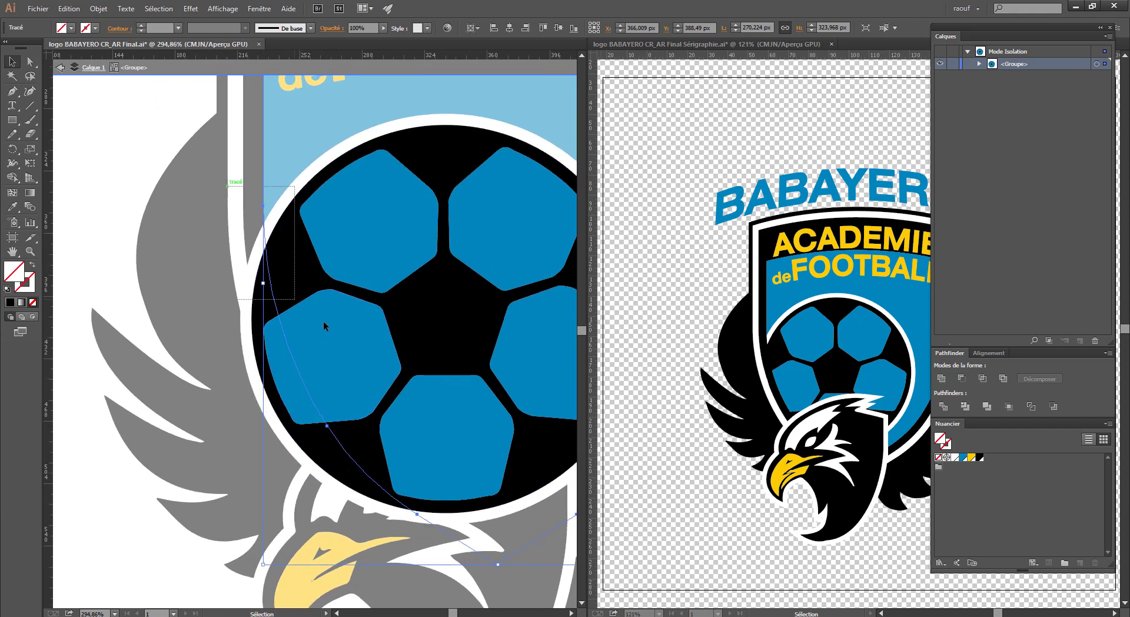
{"action": "left_click", "coordinate": [401, 419], "text": "shift"}
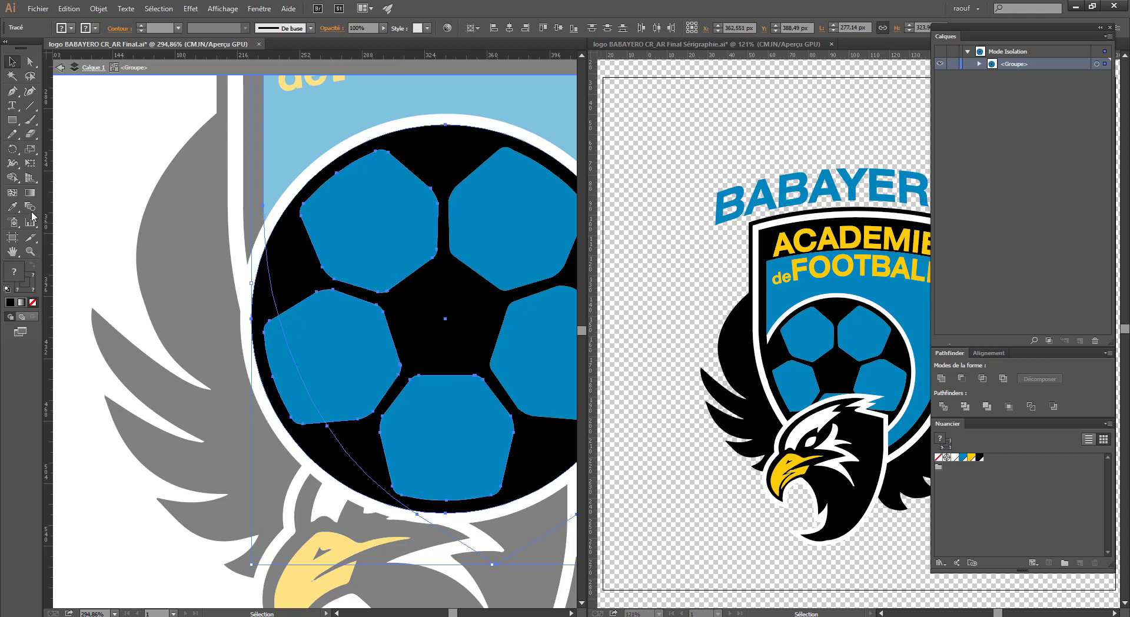
{"action": "left_click", "coordinate": [12, 177]}
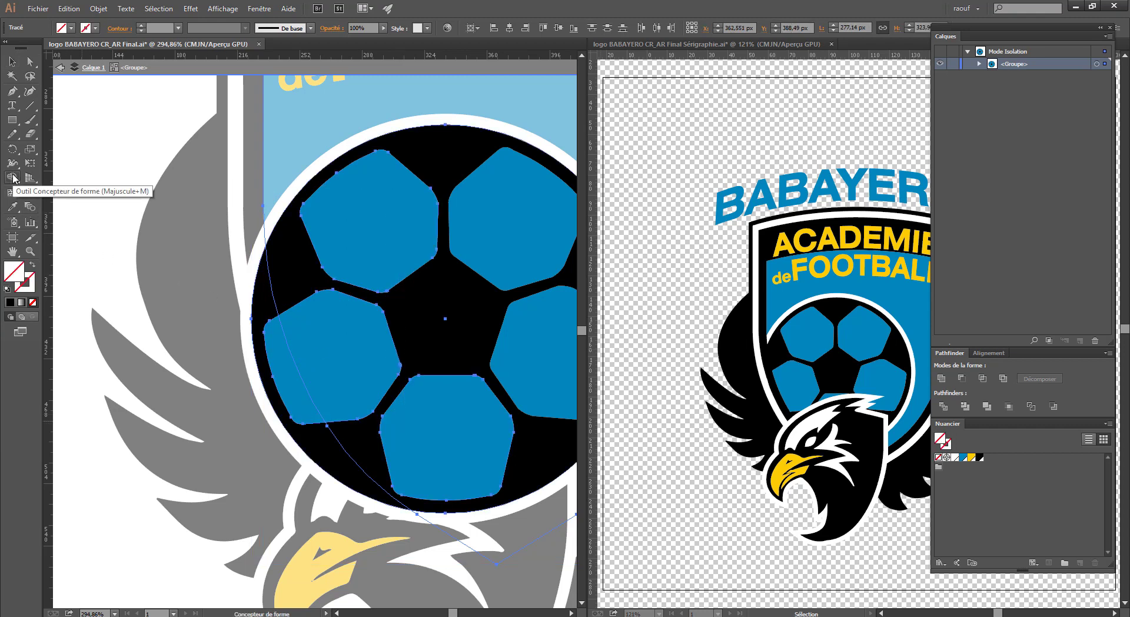
{"action": "left_click", "coordinate": [261, 310], "text": "alt"}
{"action": "left_click", "coordinate": [277, 336], "text": "alt"}
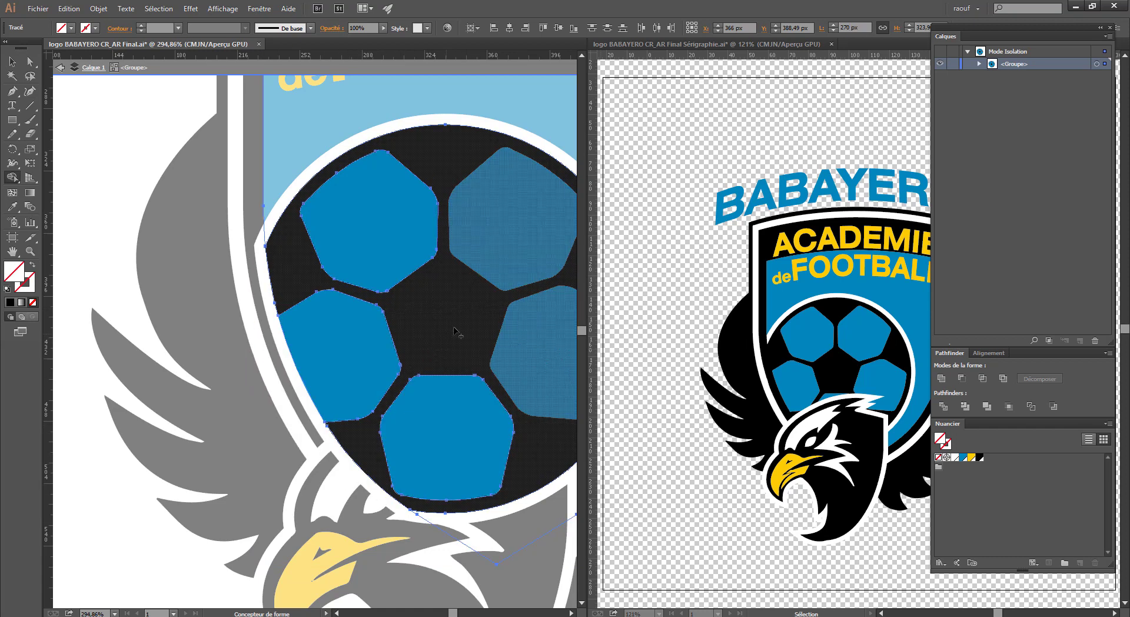
{"action": "left_click_drag", "start_coordinate": [458, 333], "coordinate": [299, 305]}
Deselect the trimmed football shapes and exit the group's isolation mode.
{"action": "left_click", "coordinate": [13, 63]}
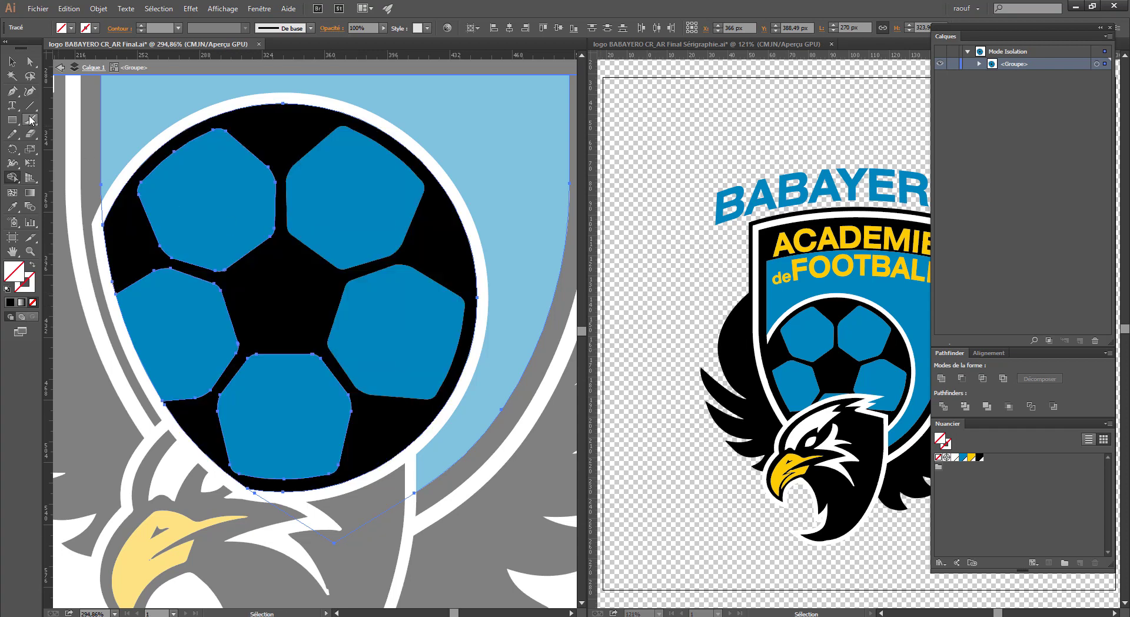
{"action": "key", "text": "ctrl+a"}
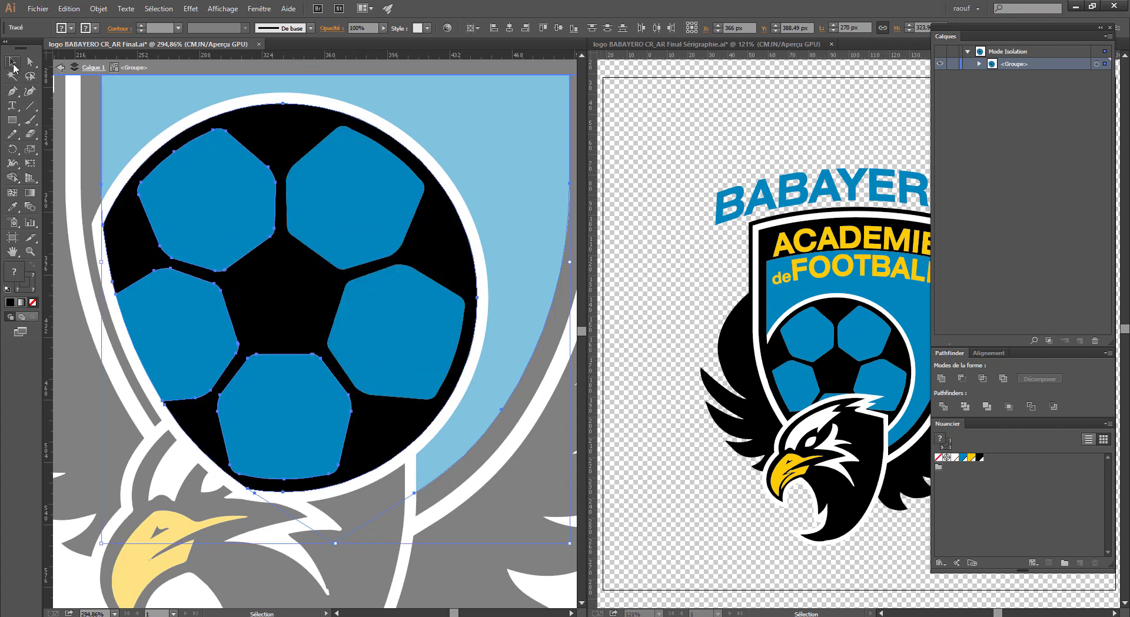
{"action": "left_click", "coordinate": [18, 180]}
{"action": "key", "text": "ctrl+1"}
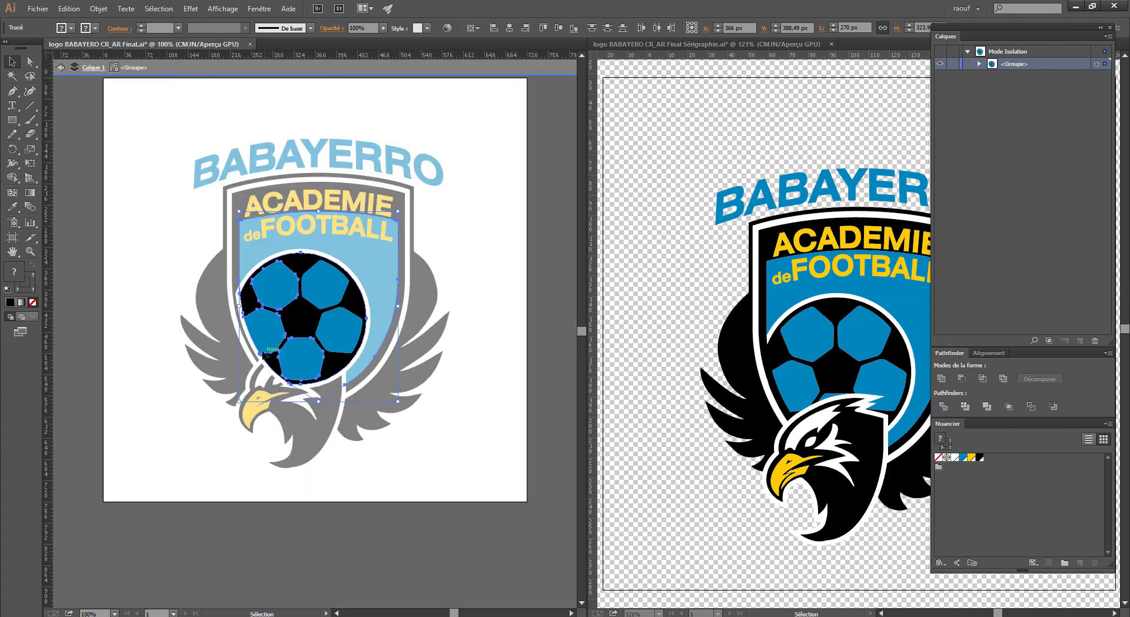
{"action": "left_click", "coordinate": [179, 259]}
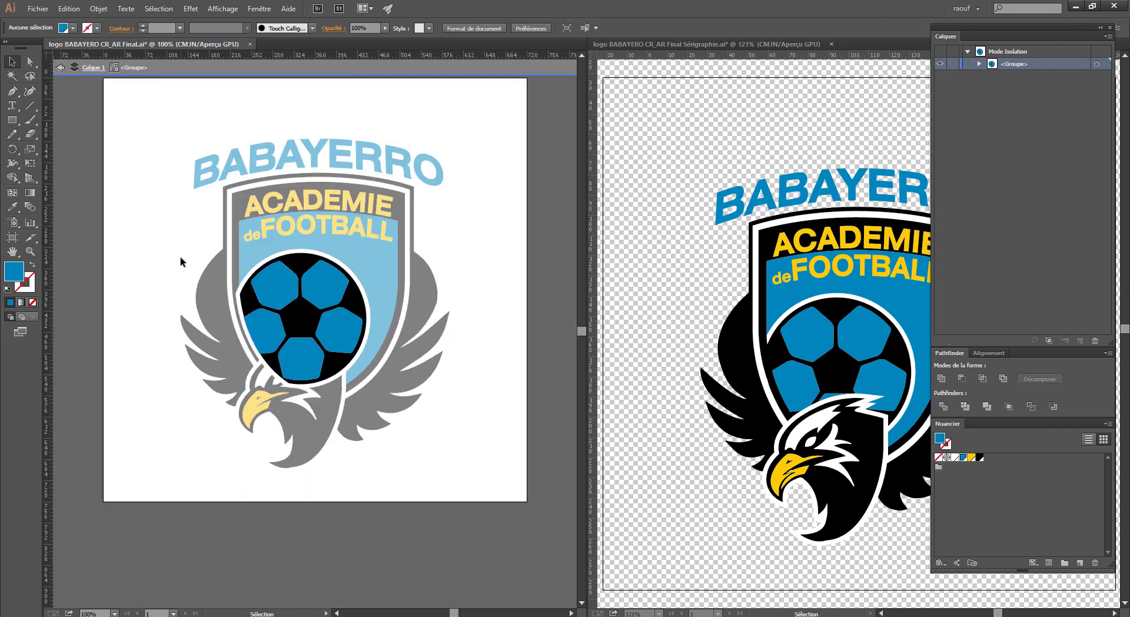
{"action": "key", "text": "Escape"}
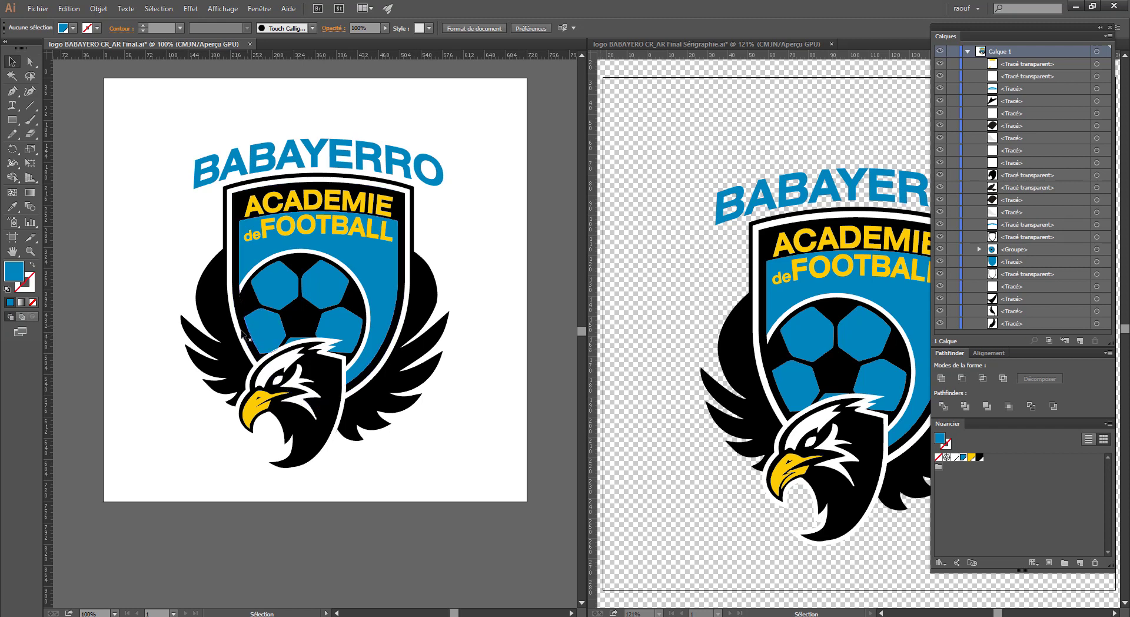
Examine the logo's paths in outline view, selecting the left wing, and return to the colour preview.
{"action": "key", "text": "ctrl+y"}
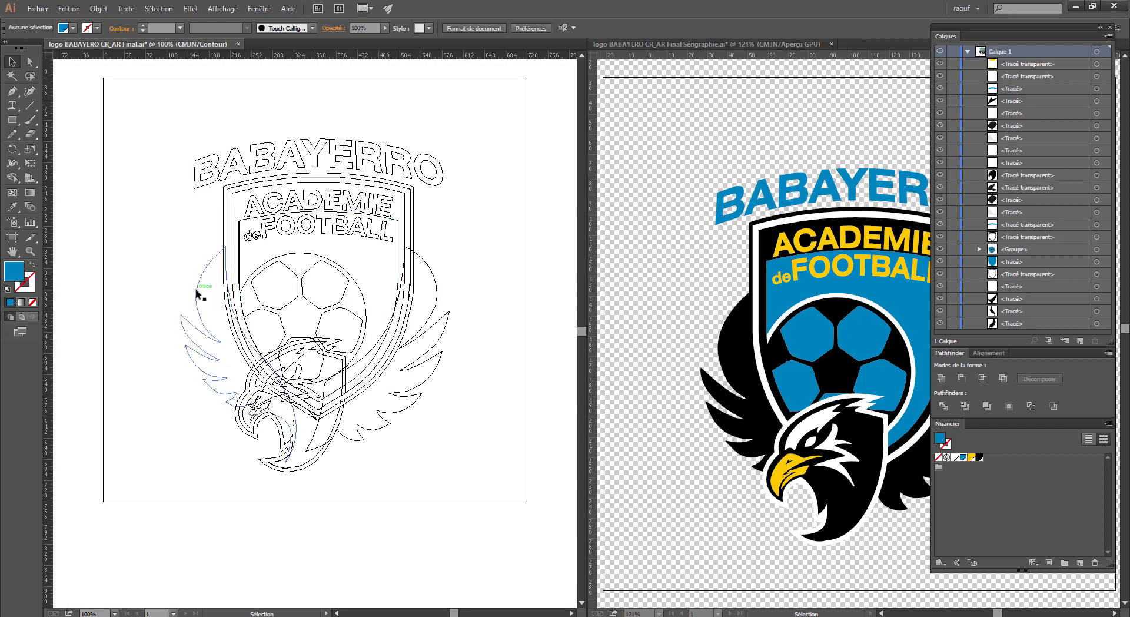
{"action": "left_click", "coordinate": [251, 361]}
{"action": "key", "text": "a"}
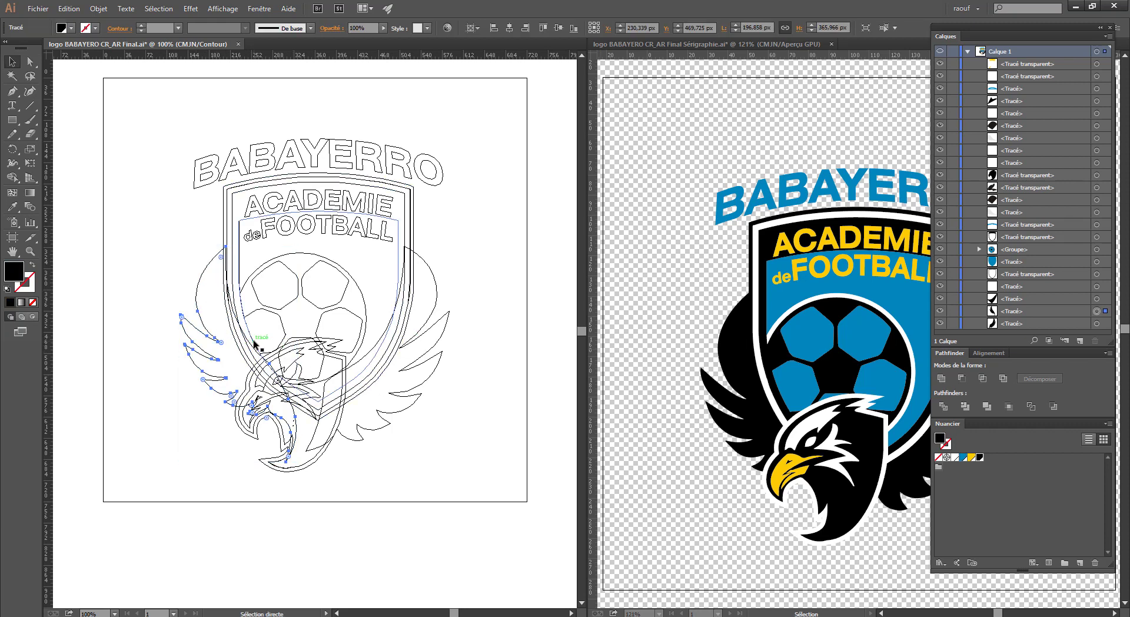
{"action": "key", "text": "v"}
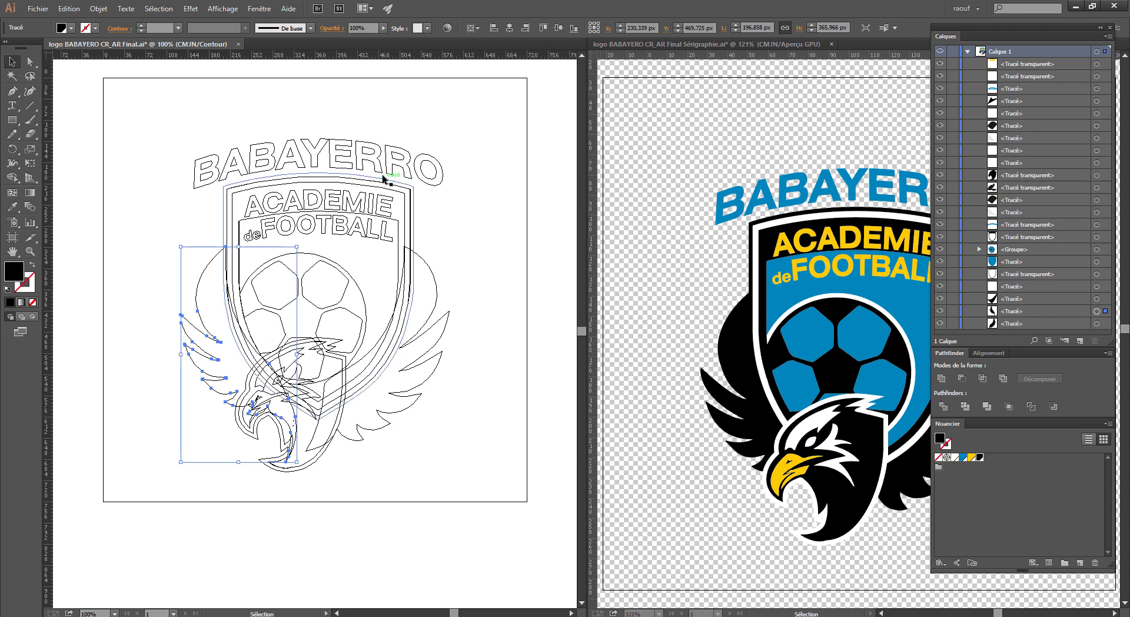
{"action": "key", "text": "ctrl+shift+b"}
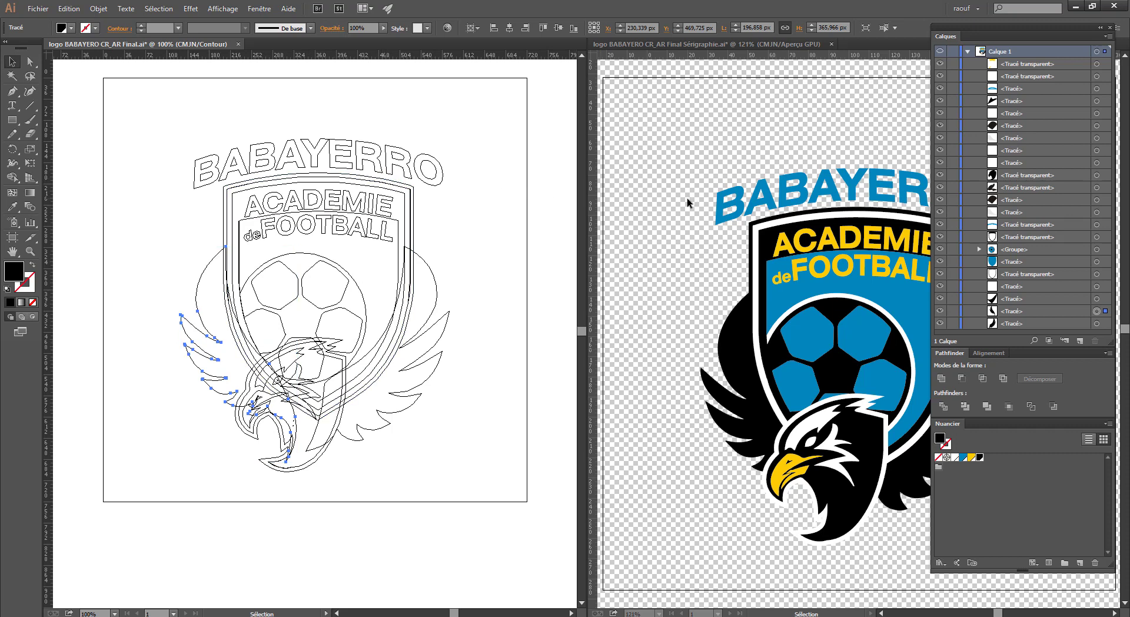
{"action": "key", "text": "ctrl+y"}
{"action": "mouse_move", "coordinate": [249, 323]}
{"action": "left_mouse_down"}
{"action": "mouse_move", "coordinate": [305, 349]}
{"action": "mouse_move", "coordinate": [253, 323]}
{"action": "left_mouse_up"}
Expand the football group among the layers, isolate it, and delete the unfilled former mask path.
{"action": "left_click", "coordinate": [303, 253]}
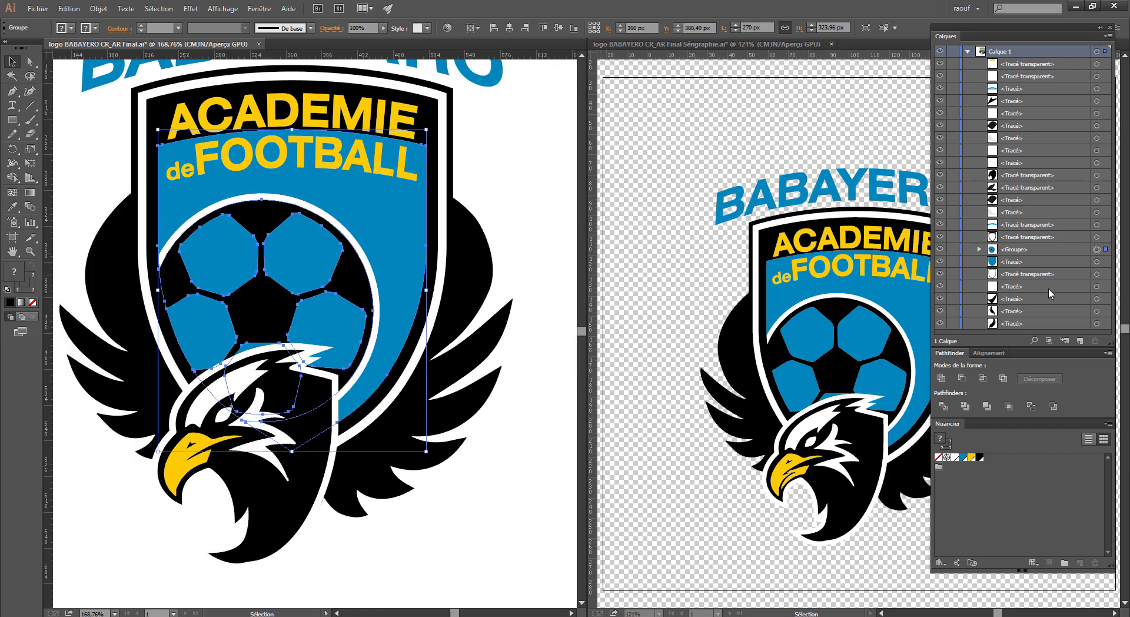
{"action": "left_click", "coordinate": [979, 249]}
{"action": "scroll", "coordinate": [1012, 262], "scroll_direction": "down", "scroll_amount": 2}
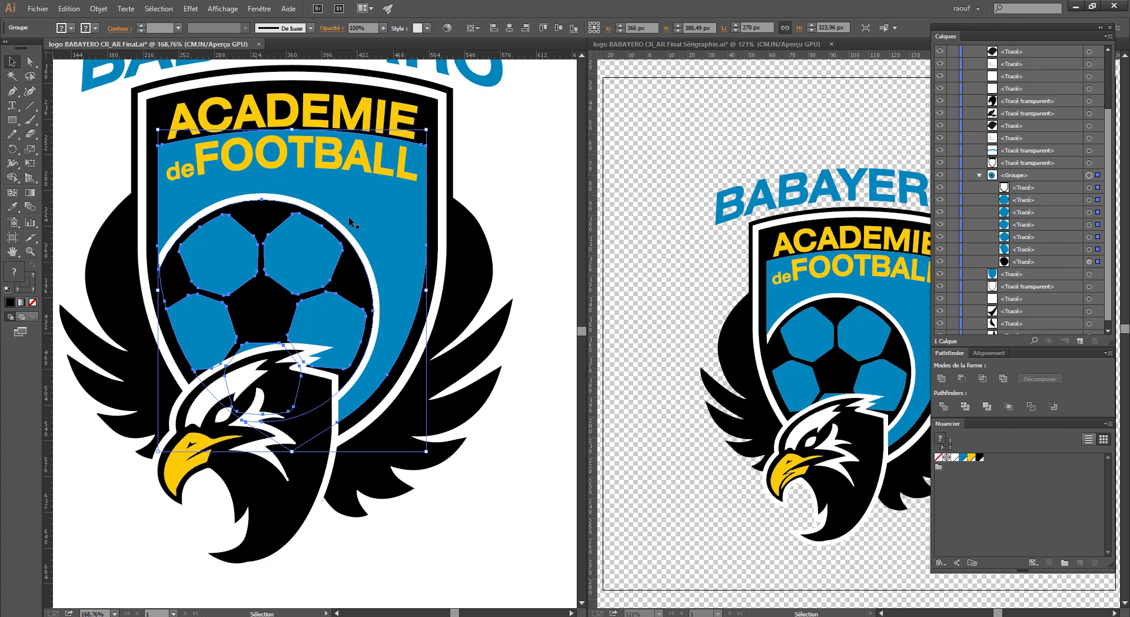
{"action": "right_click", "coordinate": [306, 252]}
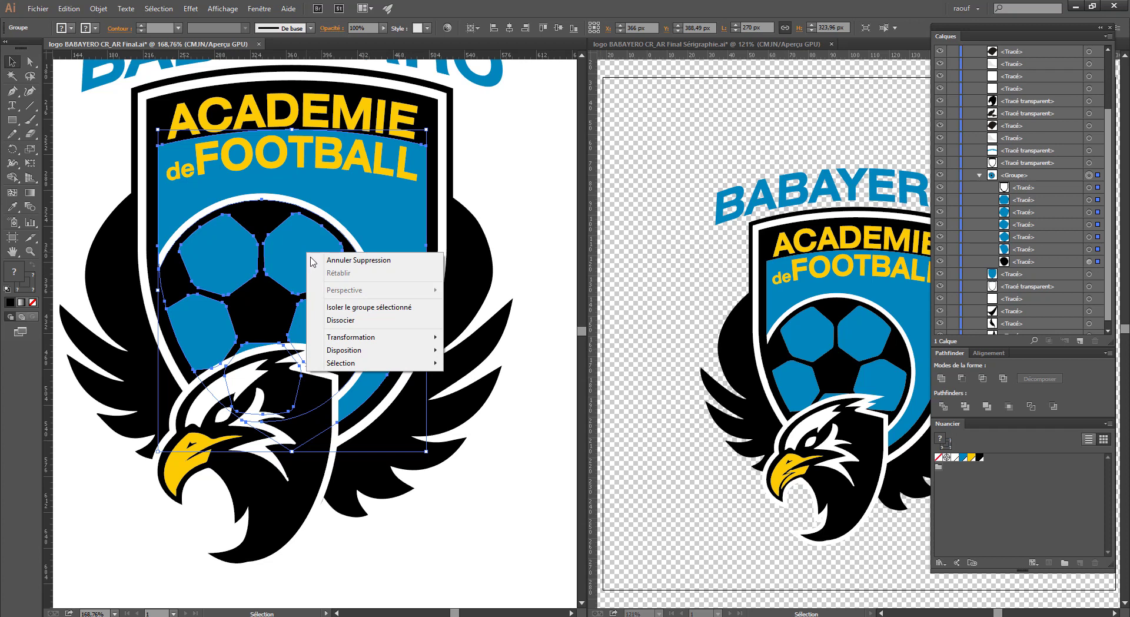
{"action": "left_click", "coordinate": [352, 307]}
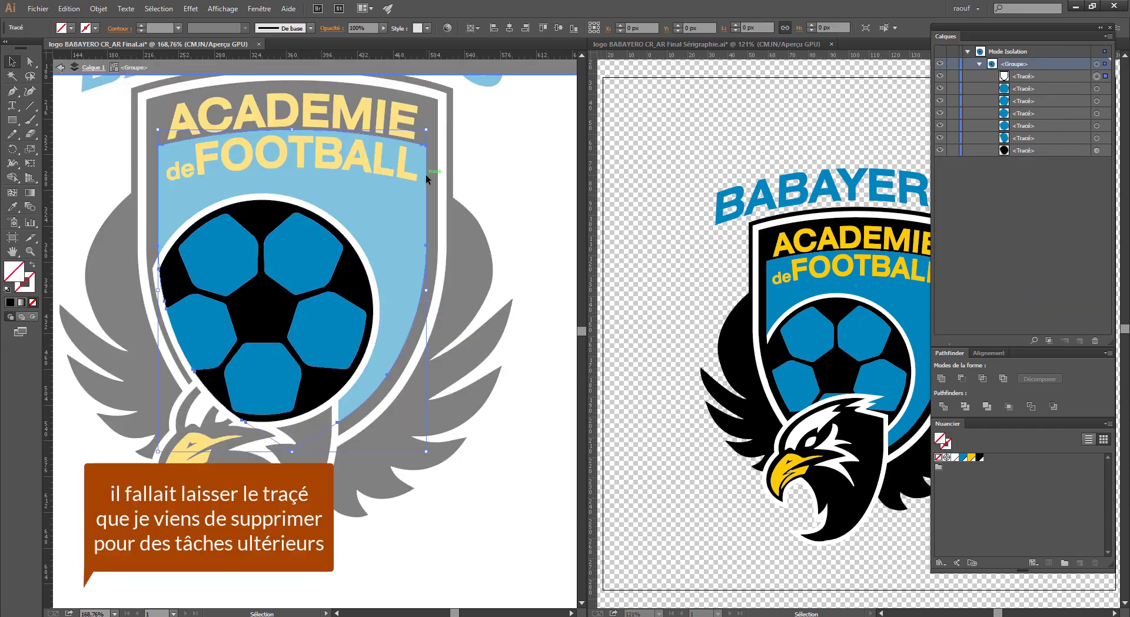
{"action": "key", "text": "Delete"}
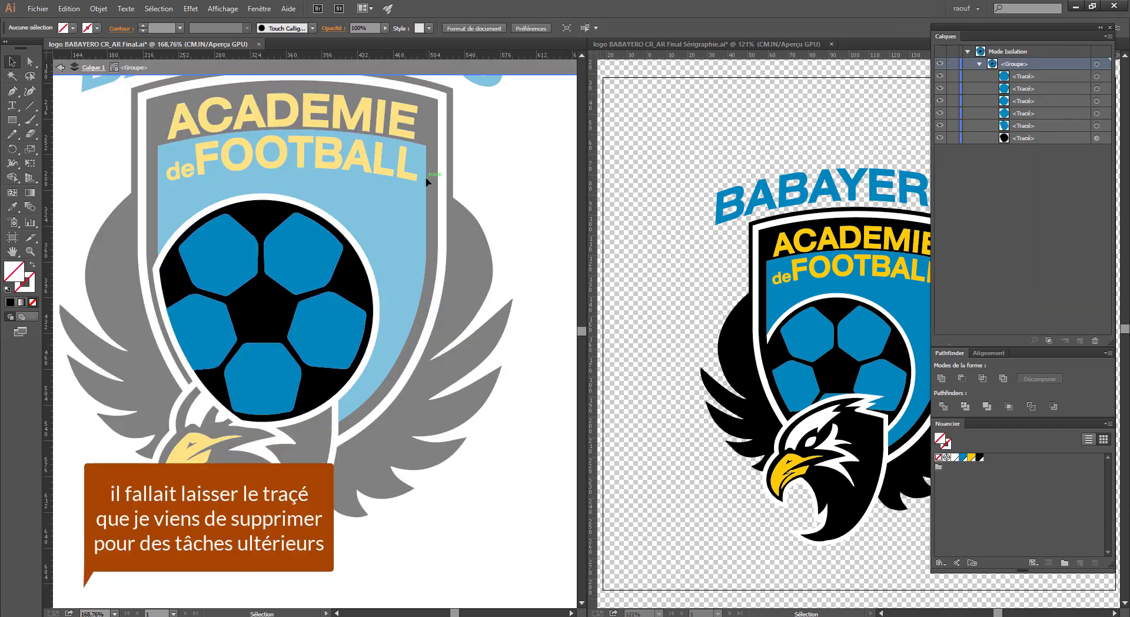
Cut the football's black circle out of the isolated group and exit isolation mode.
{"action": "left_click", "coordinate": [256, 300]}
{"action": "key", "text": "Delete"}
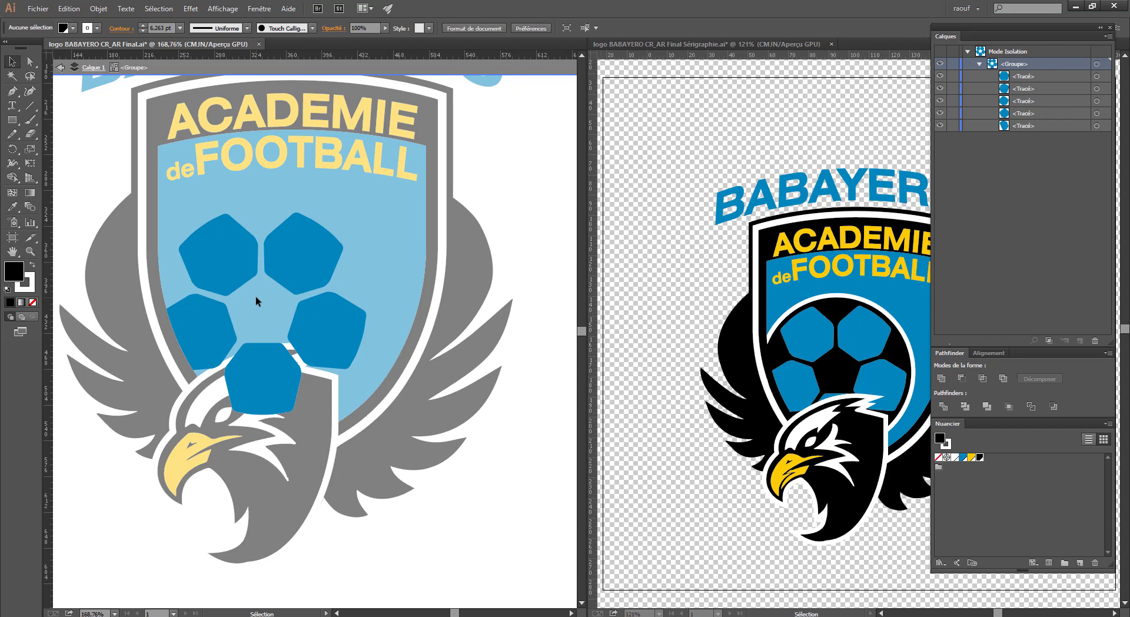
{"action": "double_click", "coordinate": [481, 210]}
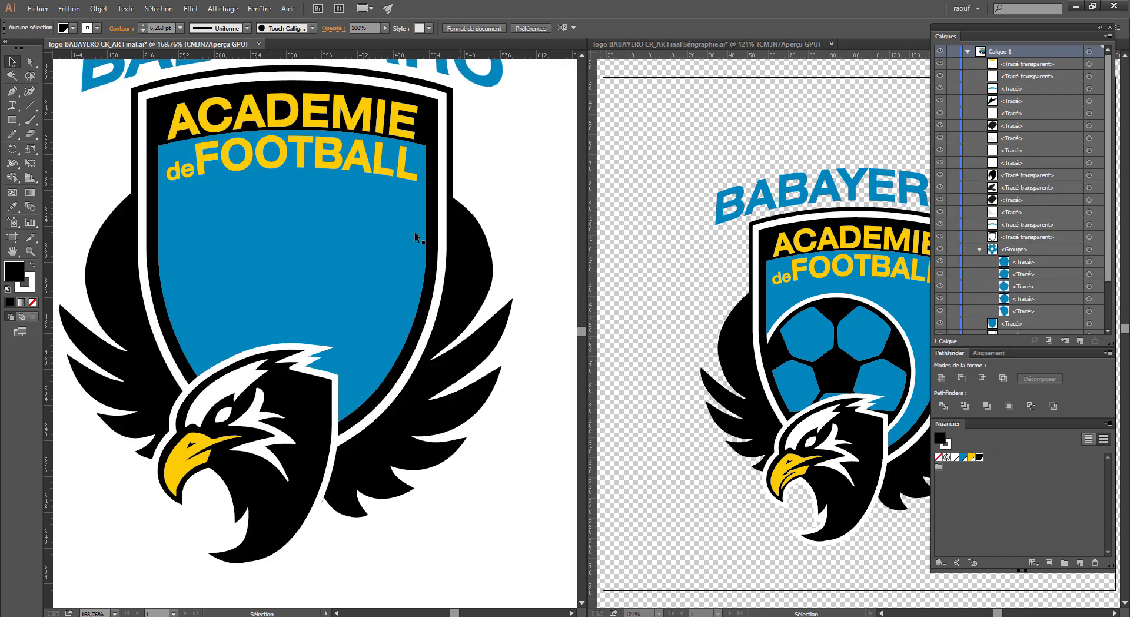
Select the blue pentagon group, paste the black circle directly behind it in place, and clear the selection.
{"action": "left_click", "coordinate": [303, 288]}
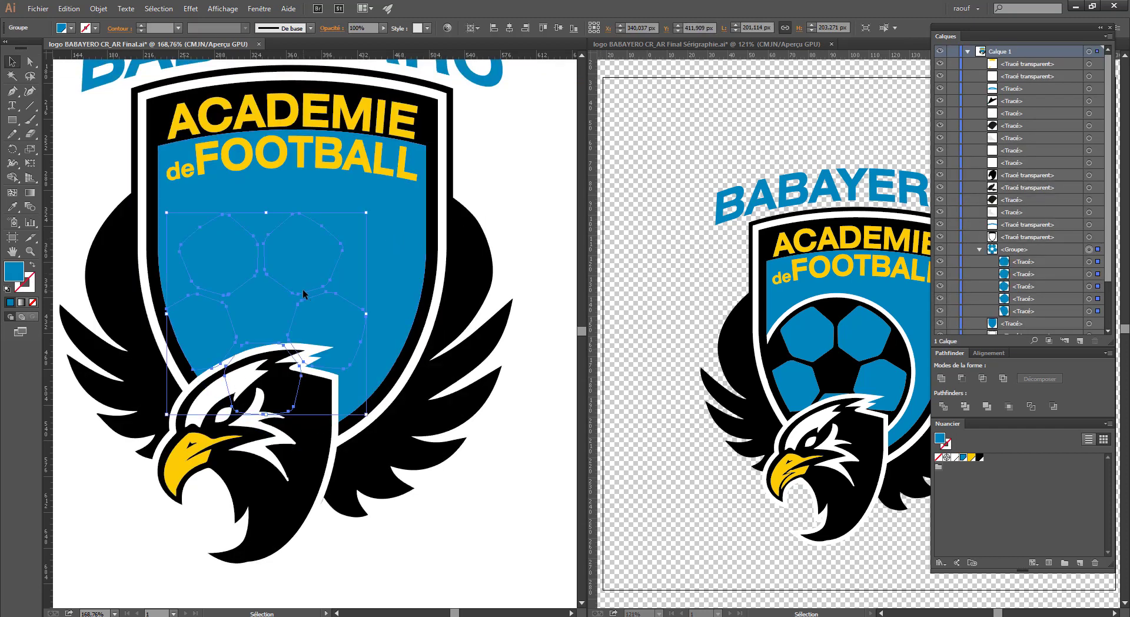
{"action": "key", "text": "a"}
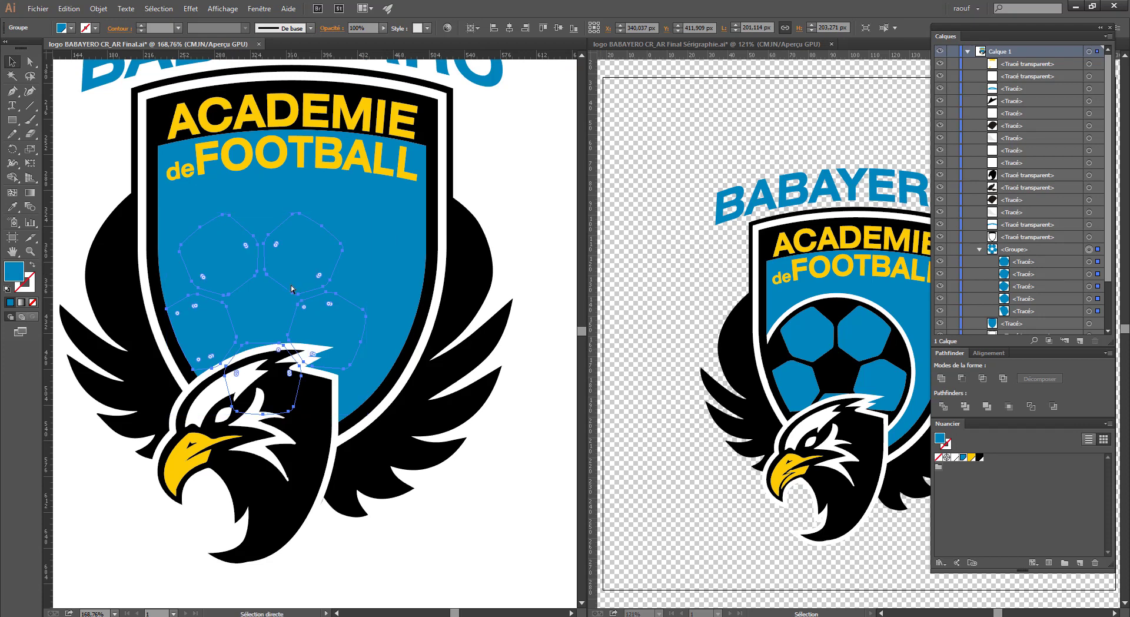
{"action": "left_click", "coordinate": [69, 8]}
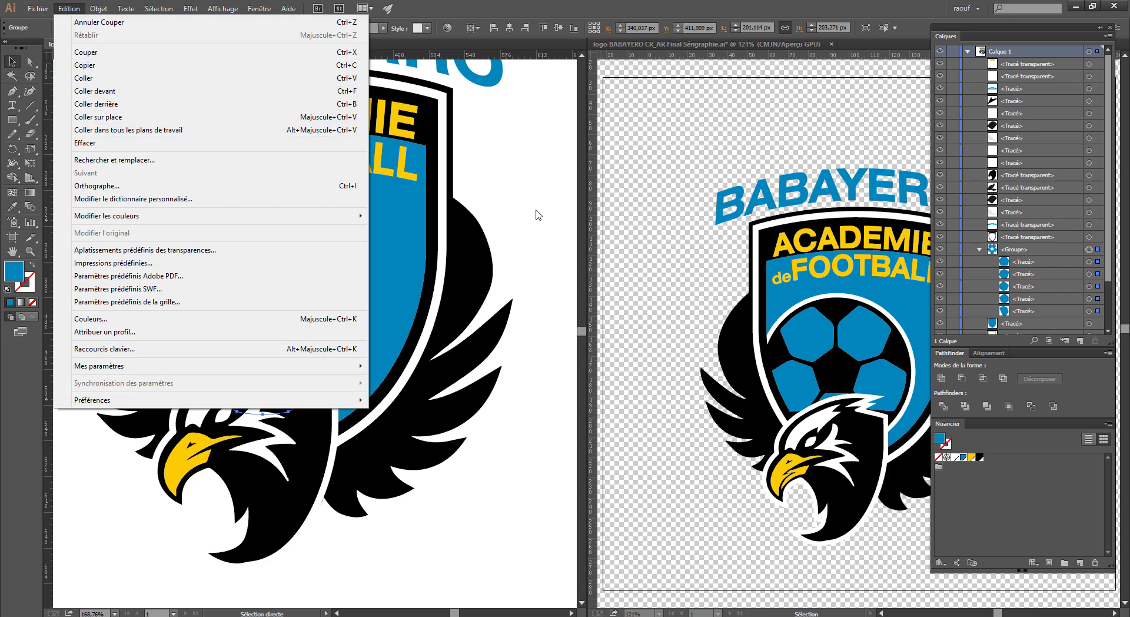
{"action": "left_click", "coordinate": [383, 285]}
{"action": "key", "text": "v"}
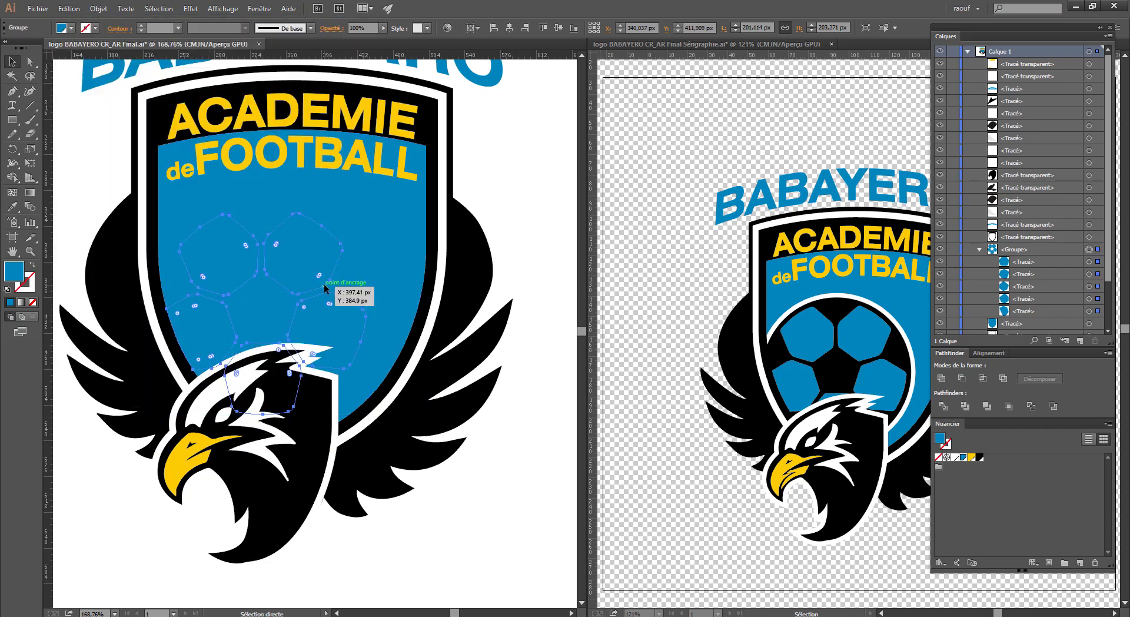
{"action": "left_click", "coordinate": [324, 284]}
{"action": "left_click", "coordinate": [560, 201]}
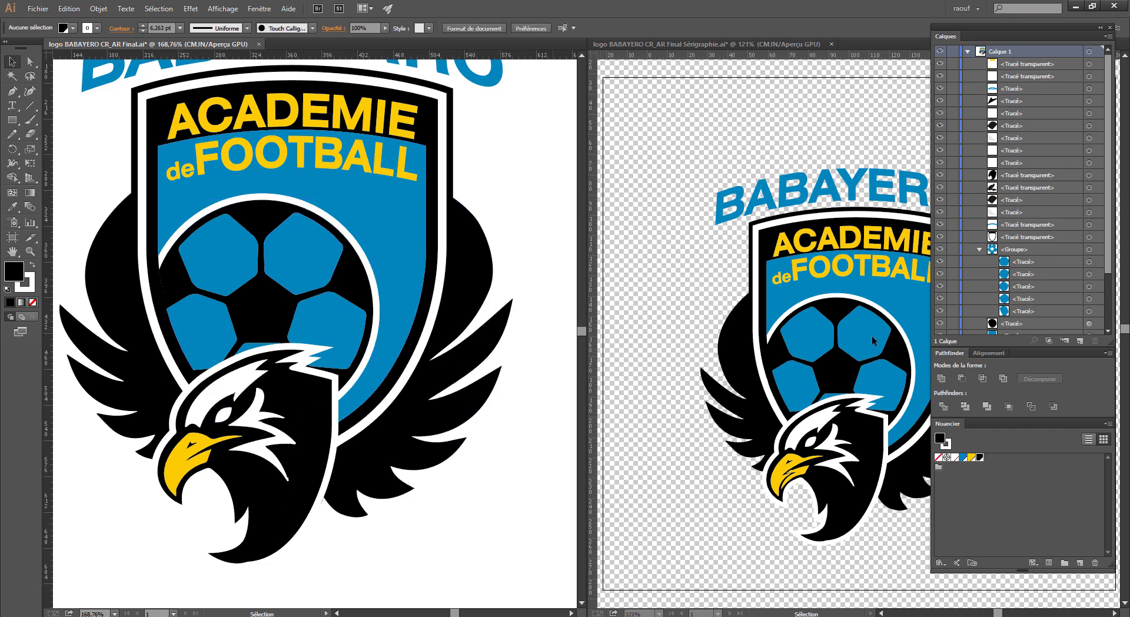
{"action": "key", "text": "ctrl+minus"}
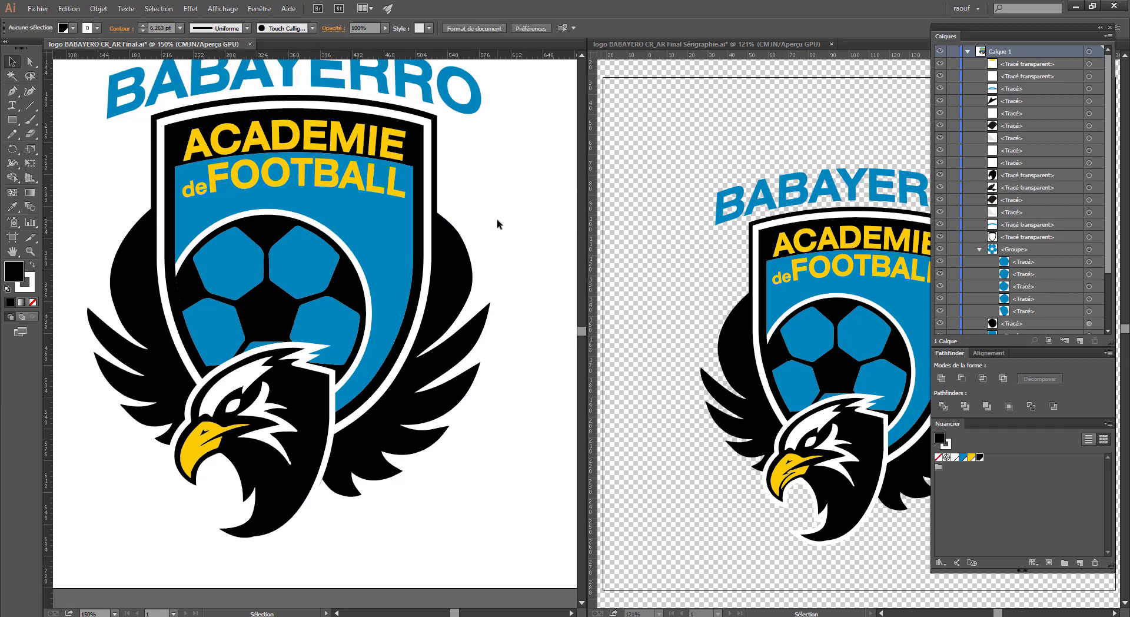
{"action": "left_click_drag", "start_coordinate": [497, 231], "coordinate": [490, 283]}
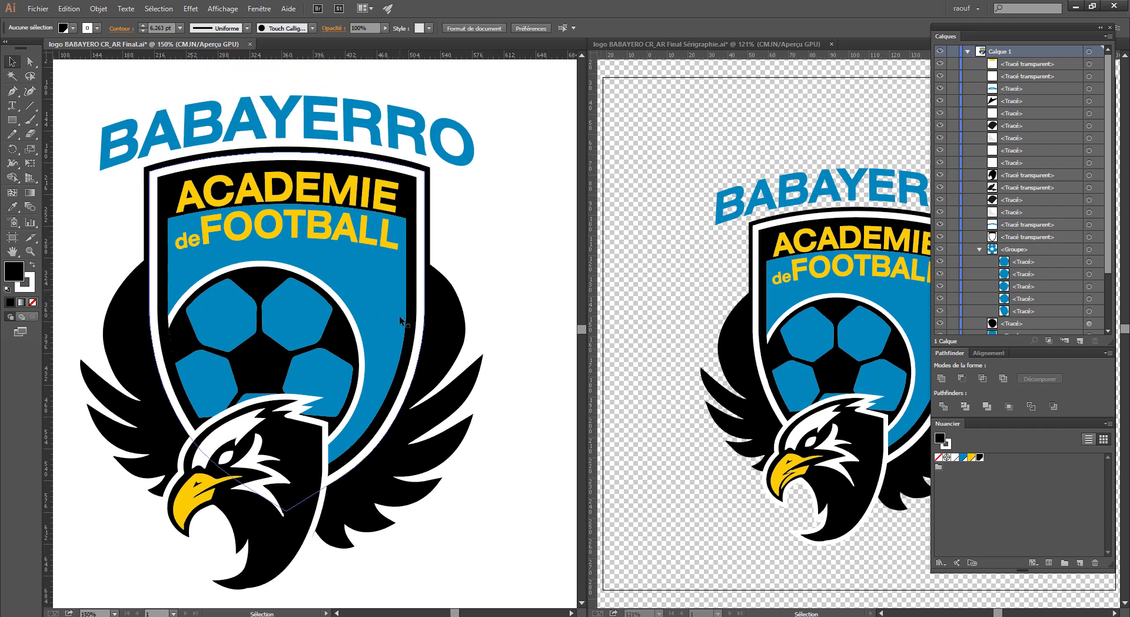
Select all objects with the blue fill, including lettering, shield and football pentagons, and combine them into one compound path.
{"action": "left_click", "coordinate": [731, 300]}
{"action": "left_click_drag", "start_coordinate": [767, 304], "coordinate": [687, 259]}
{"action": "left_click", "coordinate": [506, 255]}
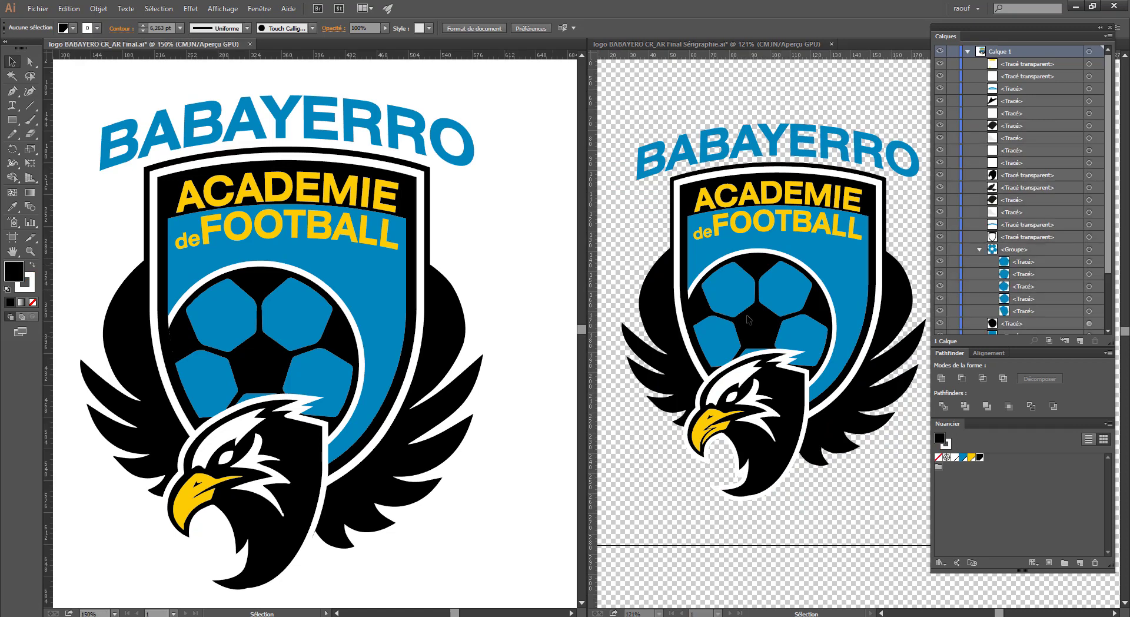
{"action": "left_click", "coordinate": [302, 327]}
{"action": "left_click", "coordinate": [884, 28]}
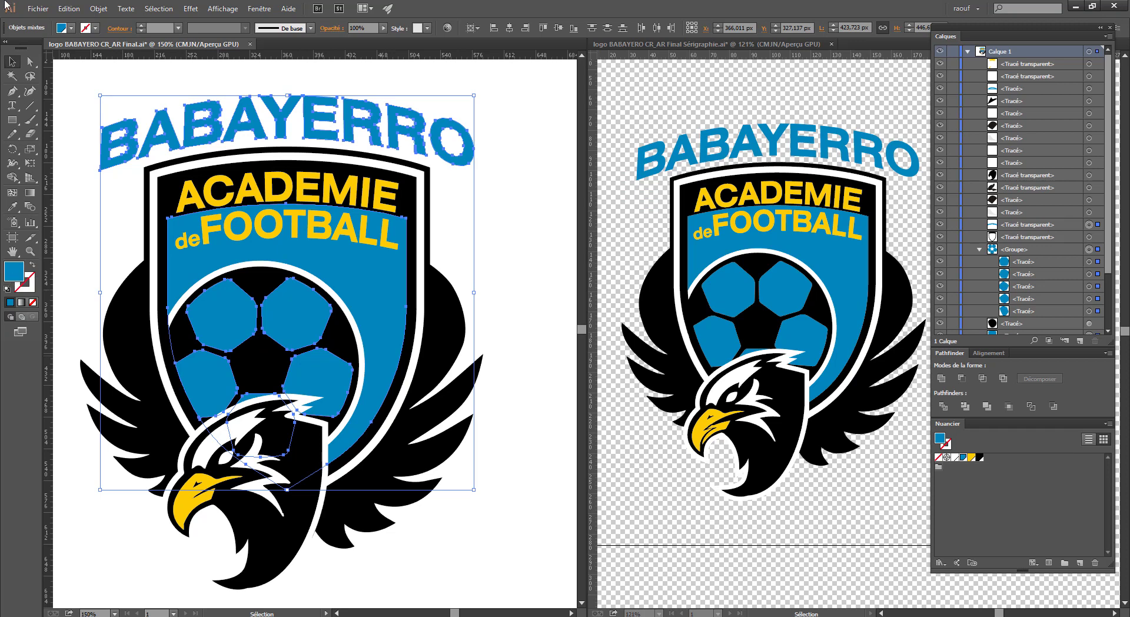
{"action": "left_click", "coordinate": [95, 13]}
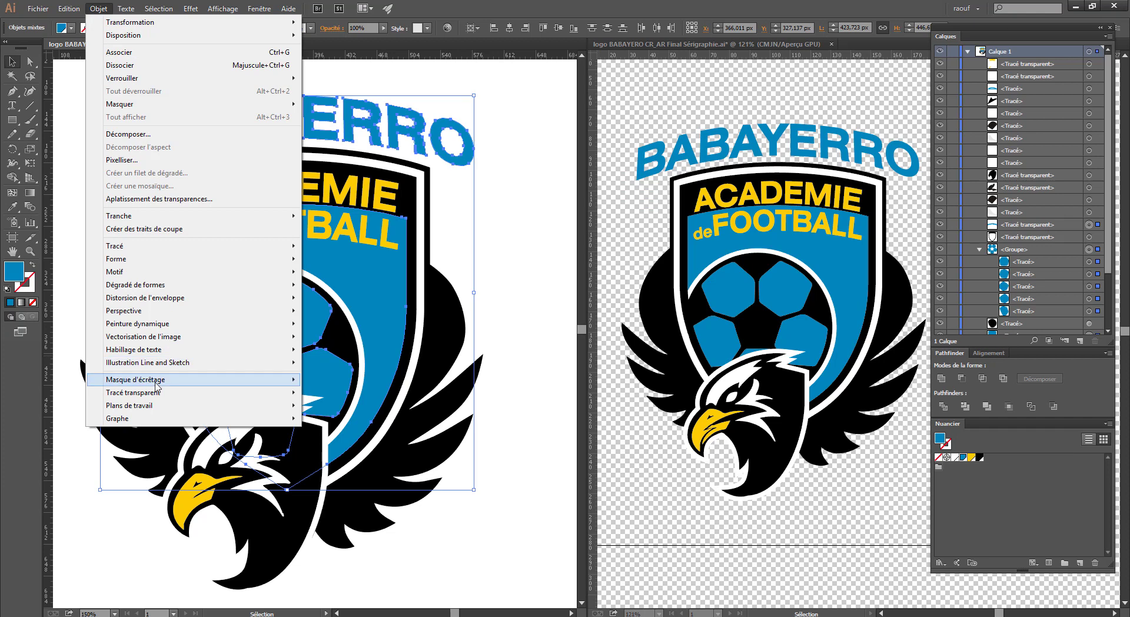
{"action": "mouse_move", "coordinate": [157, 386]}
{"action": "mouse_move", "coordinate": [156, 247]}
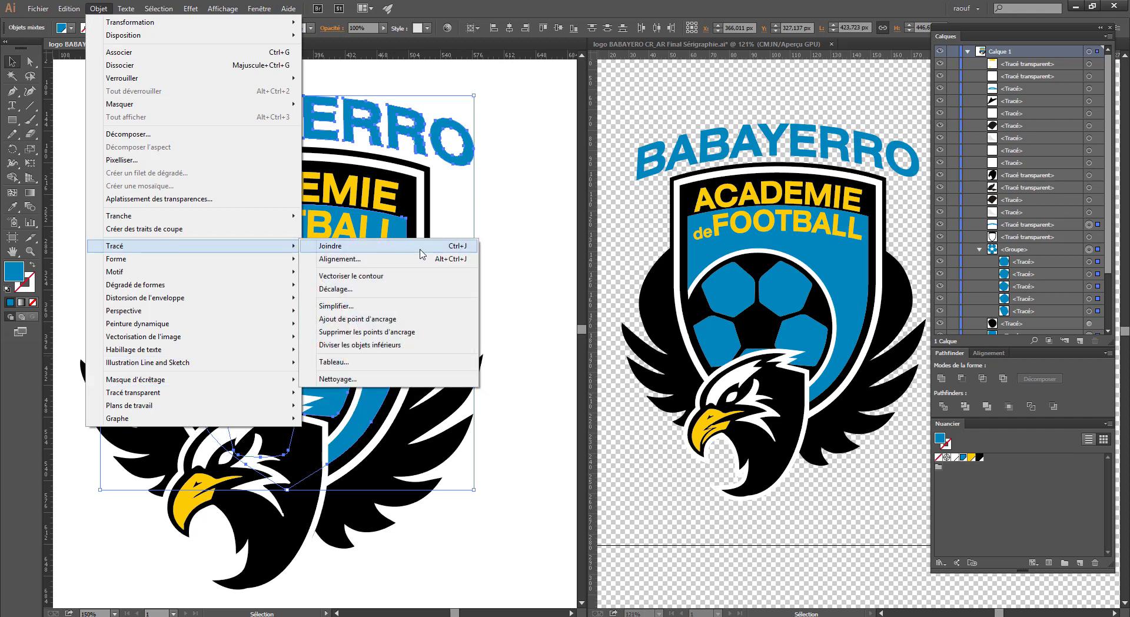
{"action": "mouse_move", "coordinate": [282, 392]}
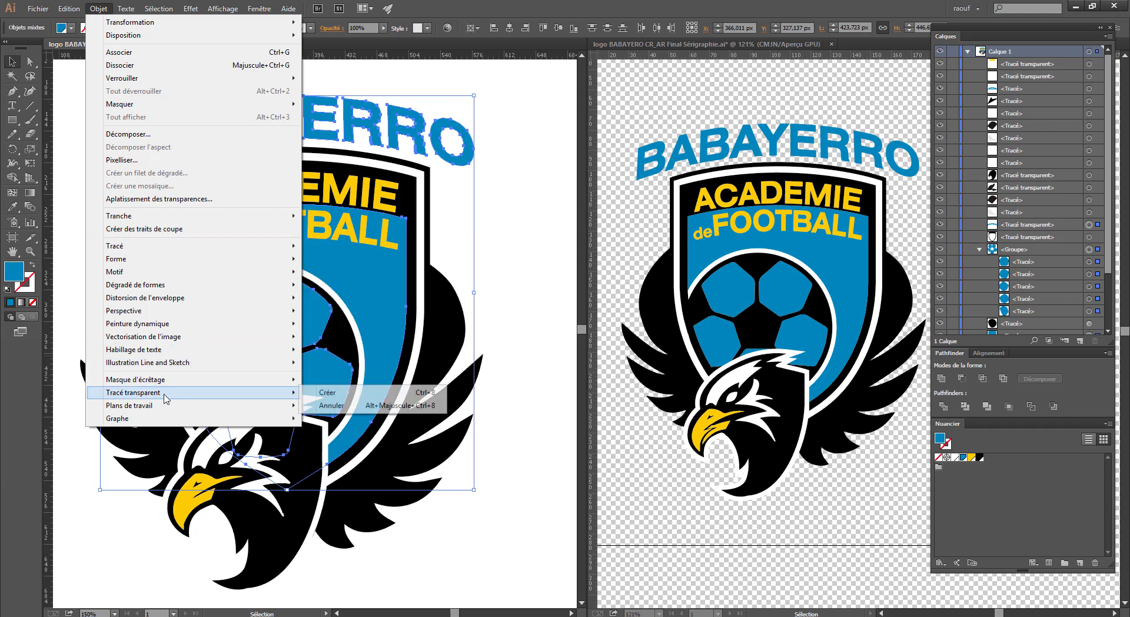
{"action": "left_click", "coordinate": [345, 394]}
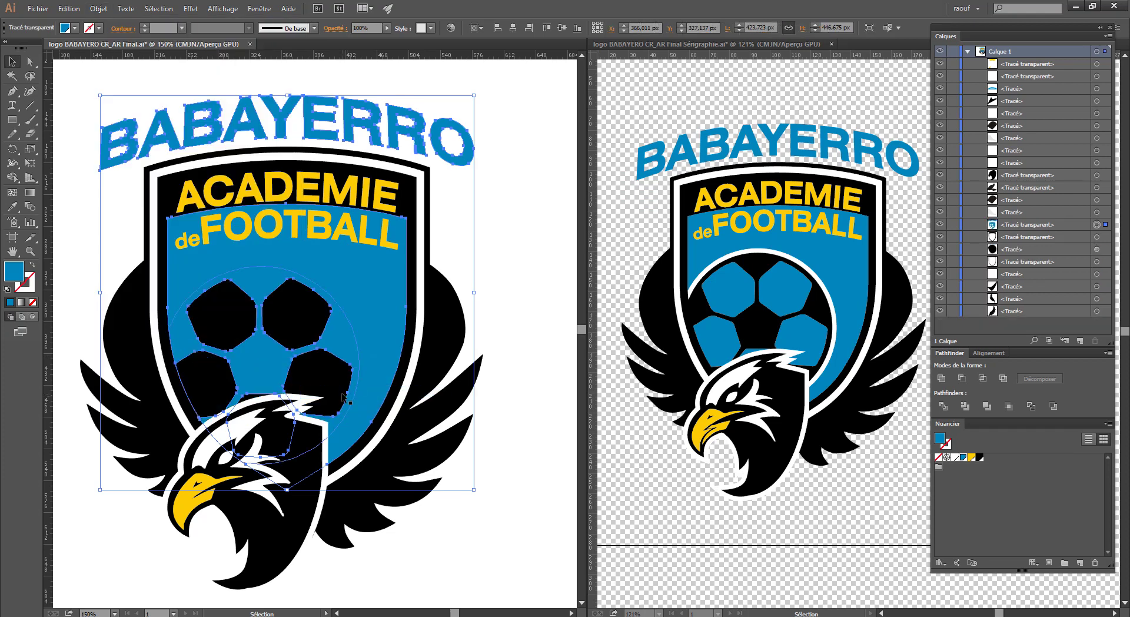
Move the blue compound path directly beneath the yellow one in the layer order, toggling both paths' visibility to check them.
{"action": "left_click", "coordinate": [1070, 224]}
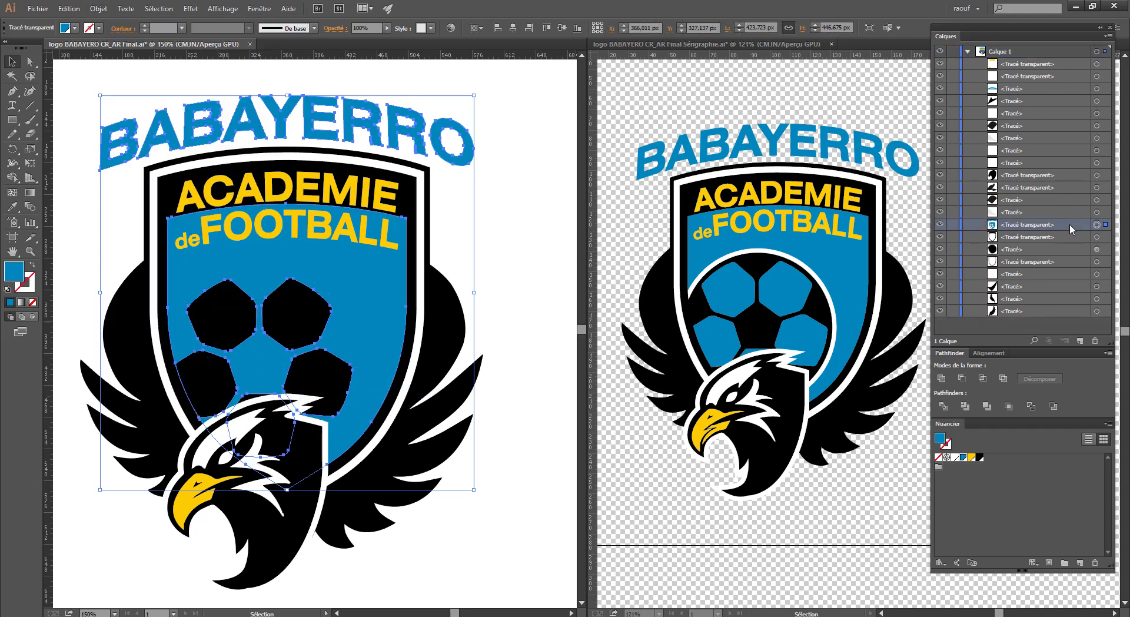
{"action": "left_click_drag", "start_coordinate": [1068, 224], "coordinate": [1064, 75]}
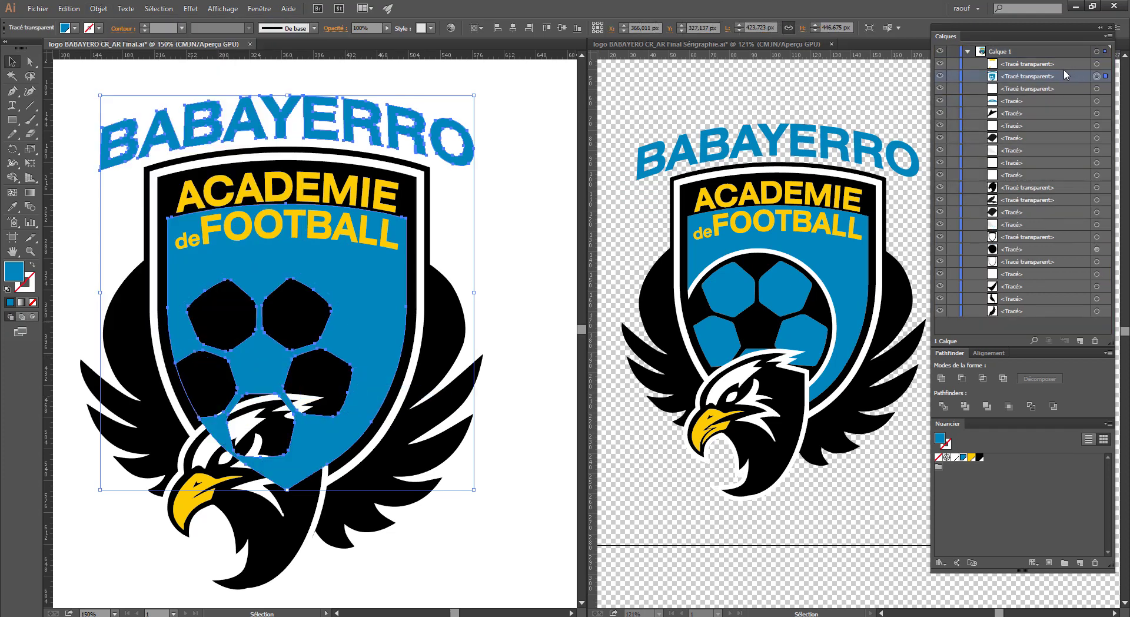
{"action": "left_click", "coordinate": [939, 75]}
{"action": "left_click", "coordinate": [939, 76]}
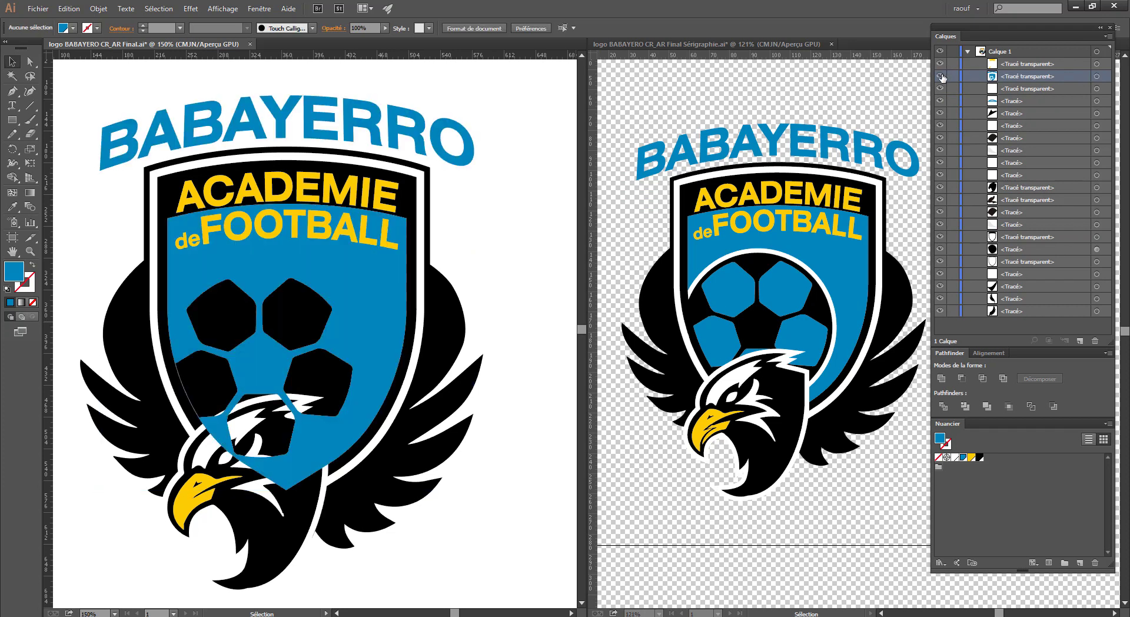
{"action": "left_click", "coordinate": [939, 63]}
{"action": "left_click", "coordinate": [940, 76]}
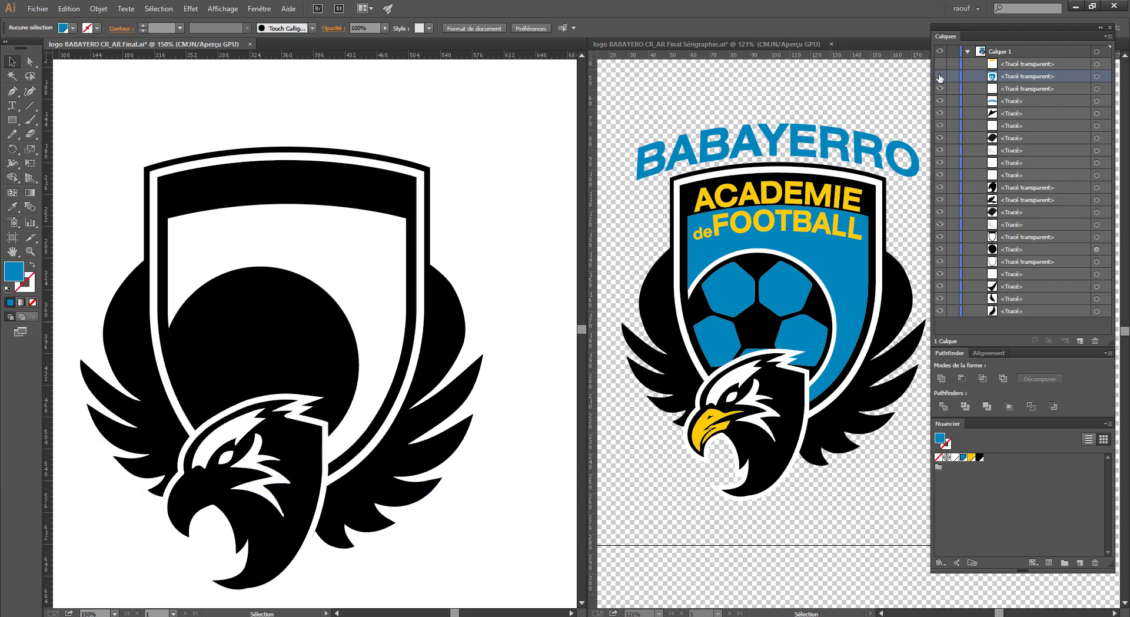
{"action": "left_click", "coordinate": [940, 76]}
{"action": "left_click", "coordinate": [939, 63]}
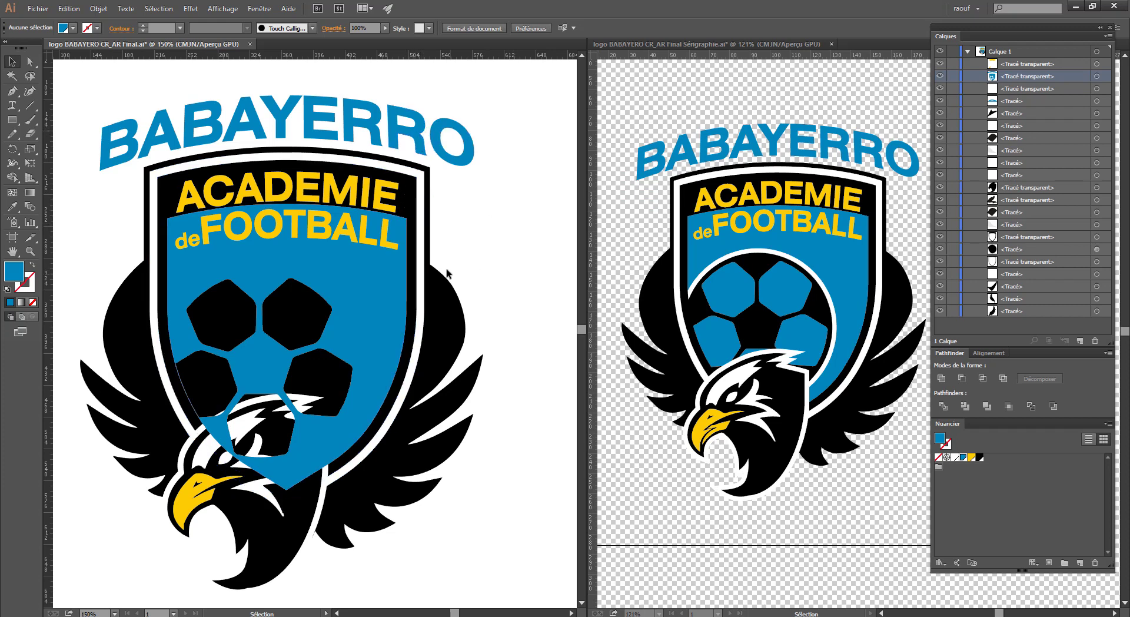
Bring the compound paths of the eagle head's white outline and the shield's outer outline to the front, and clear the selection.
{"action": "left_click", "coordinate": [393, 267]}
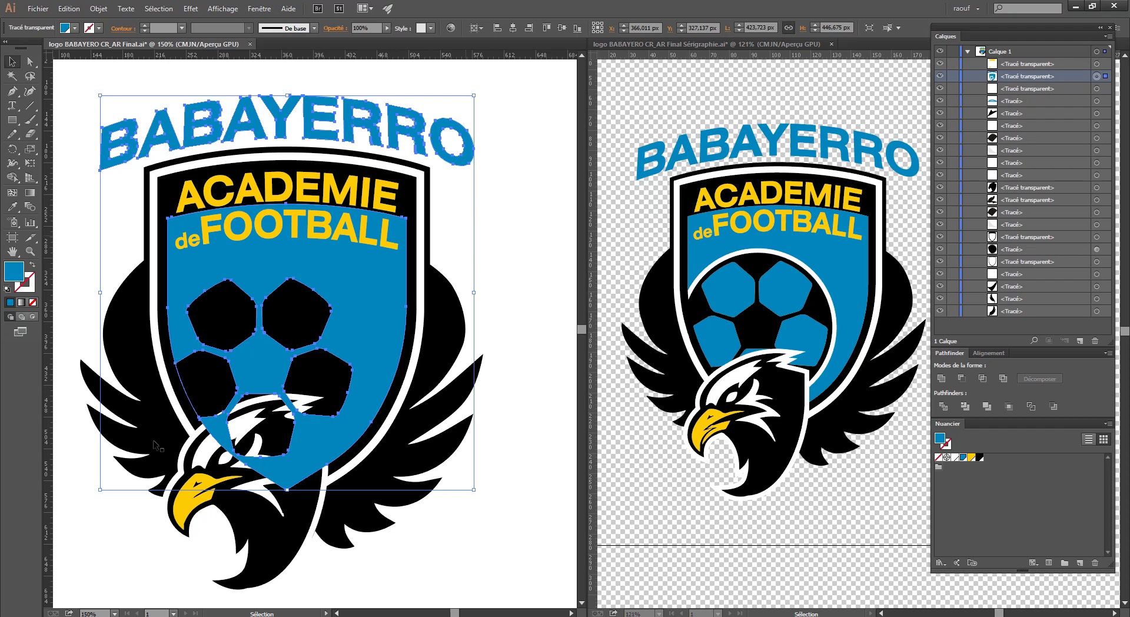
{"action": "left_click", "coordinate": [200, 440]}
{"action": "left_click", "coordinate": [198, 438], "text": "shift"}
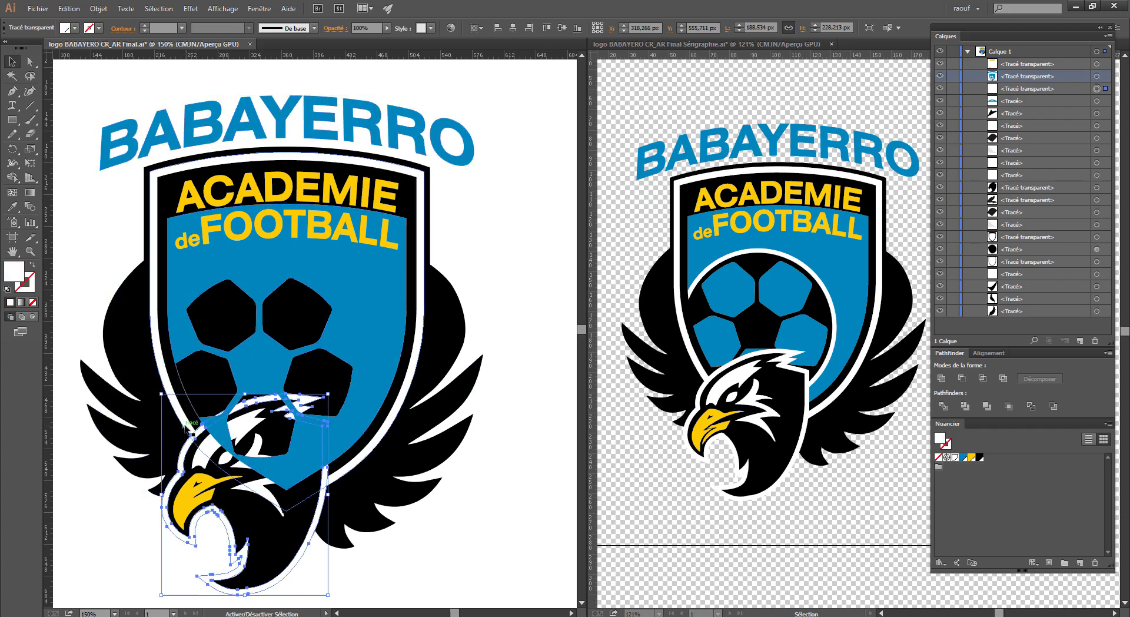
{"action": "right_click", "coordinate": [198, 437]}
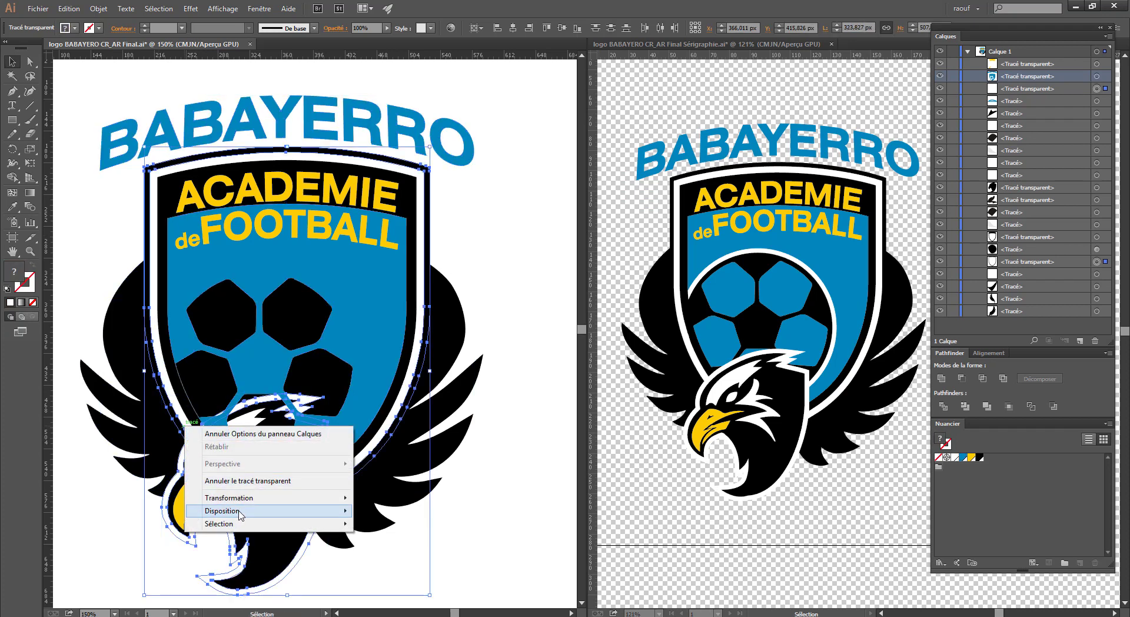
{"action": "mouse_move", "coordinate": [223, 511]}
{"action": "left_click", "coordinate": [389, 511]}
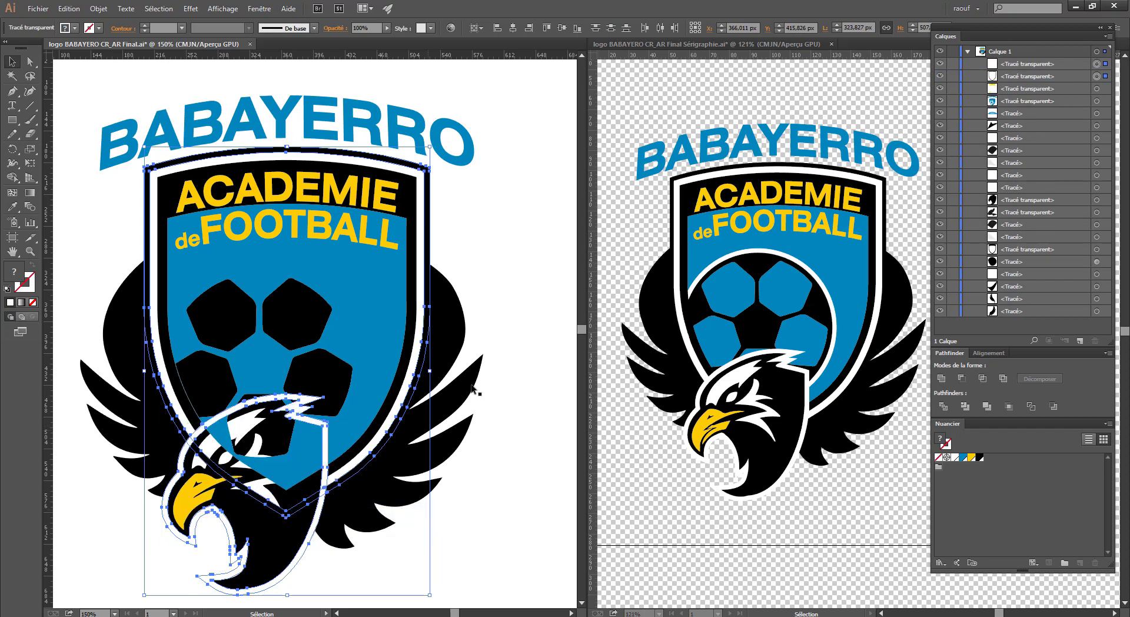
{"action": "left_click", "coordinate": [537, 299]}
{"action": "right_click", "coordinate": [318, 517]}
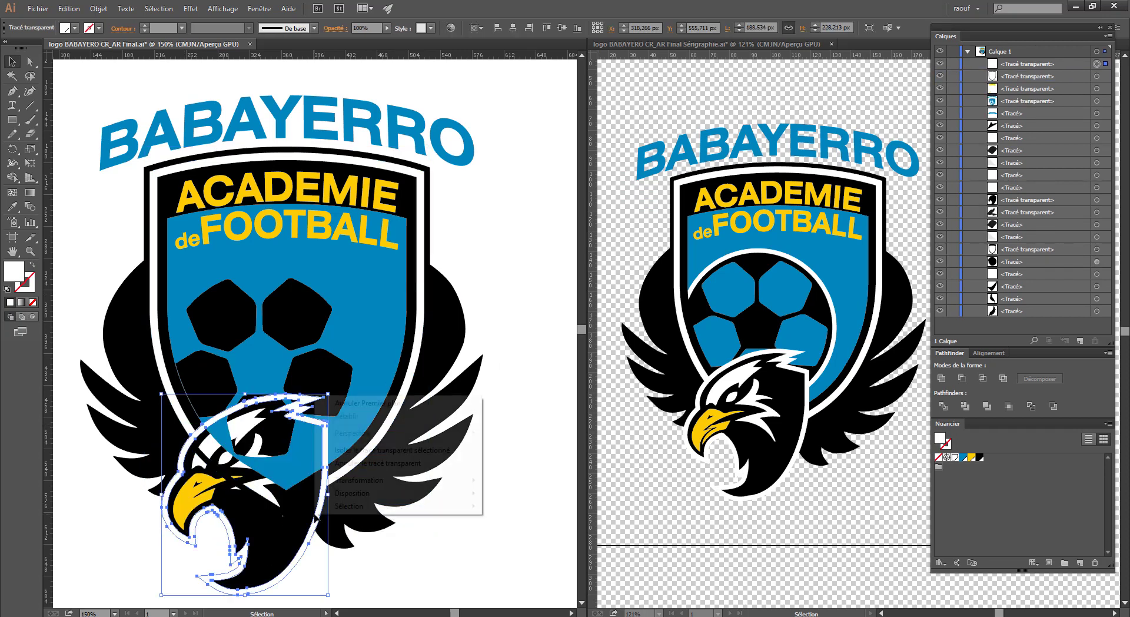
{"action": "mouse_move", "coordinate": [353, 493]}
{"action": "left_click", "coordinate": [231, 493]}
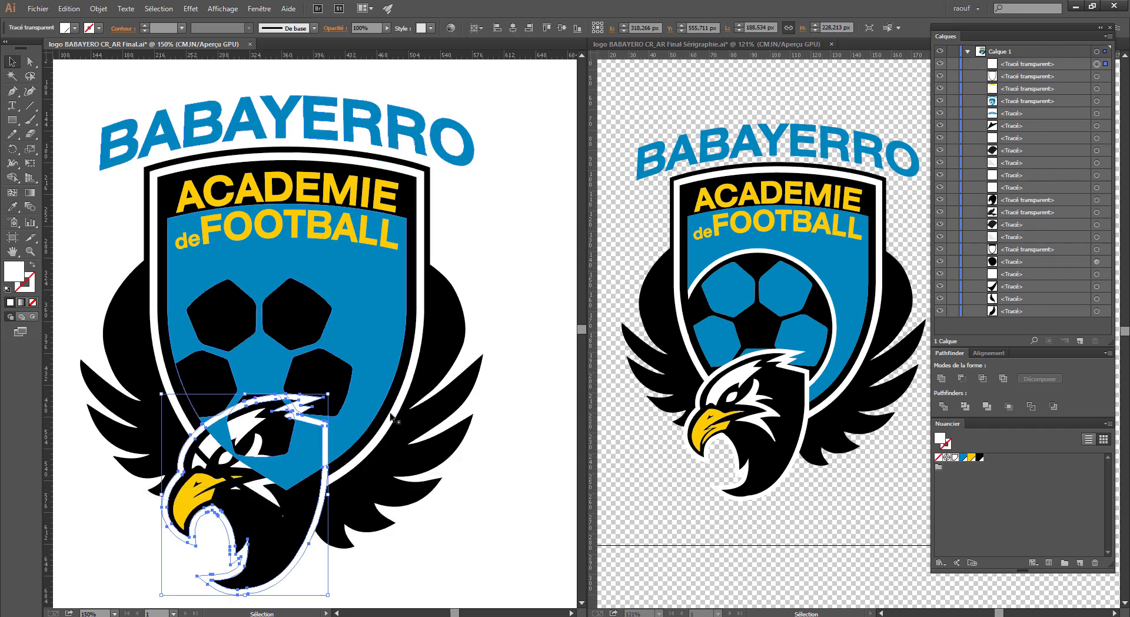
{"action": "left_click", "coordinate": [556, 253]}
Compare the blue compound path with its counterpart in the Sérigraphie document, isolating the finished one to examine its trimmed shapes.
{"action": "left_click", "coordinate": [362, 397]}
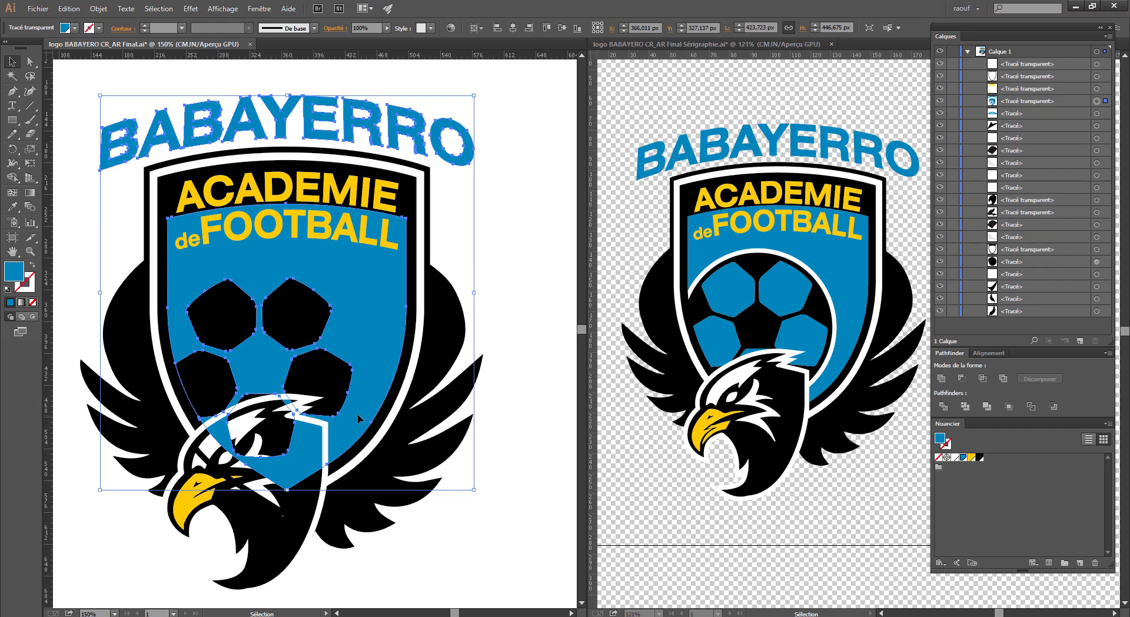
{"action": "left_click_drag", "start_coordinate": [360, 402], "coordinate": [412, 347]}
{"action": "left_click_drag", "start_coordinate": [354, 295], "coordinate": [366, 316]}
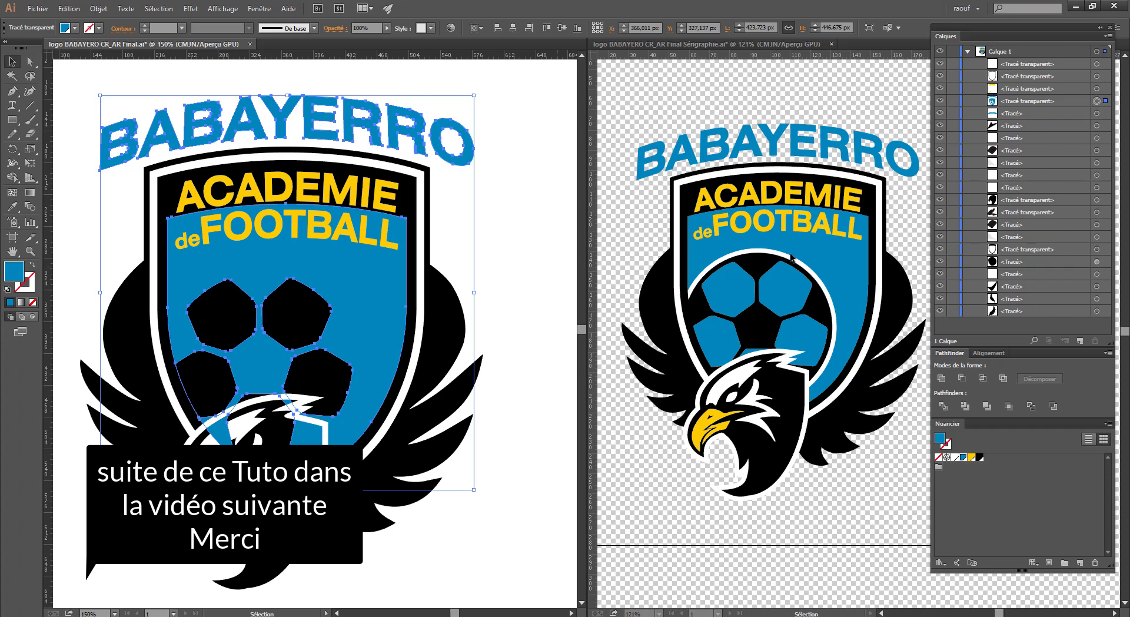
{"action": "left_click", "coordinate": [824, 271]}
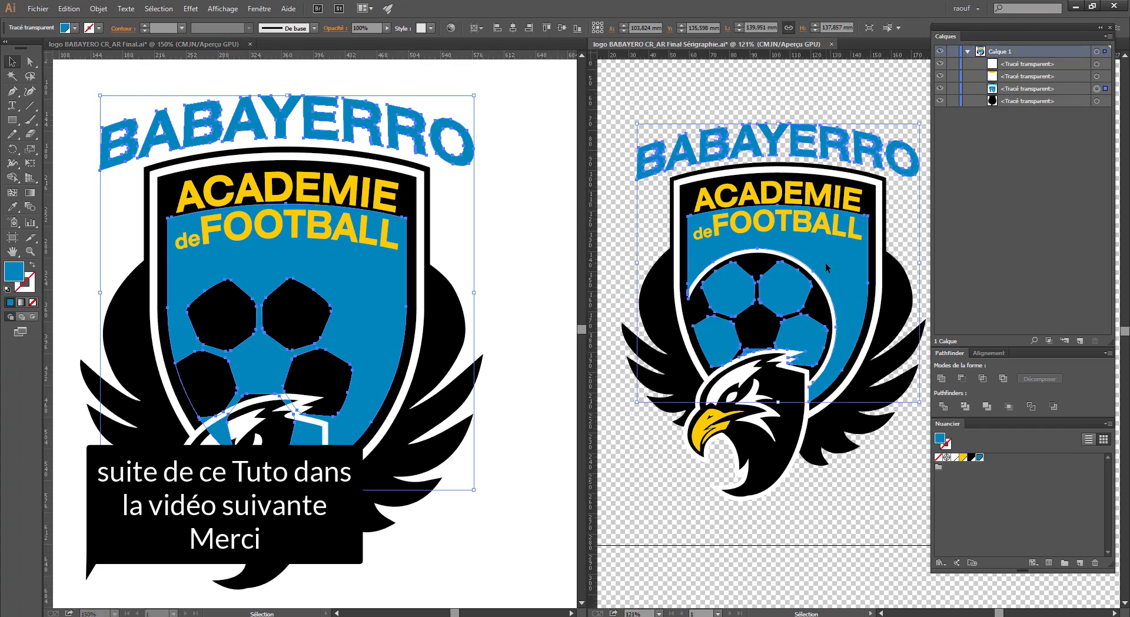
{"action": "double_click", "coordinate": [832, 255]}
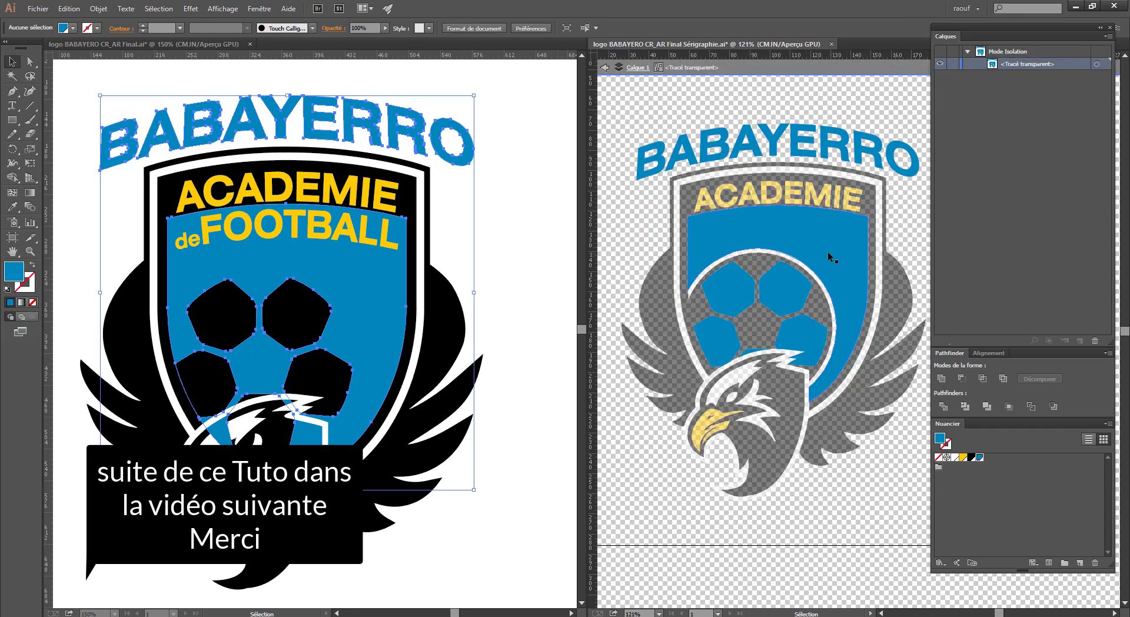